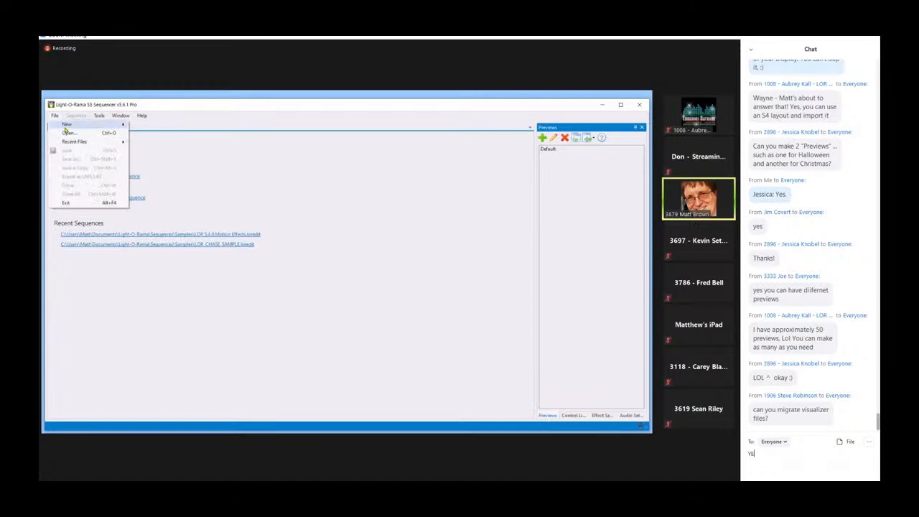
- Open the legacy sequence LOR_CHASE_SAMPLE.las for upgrading and reply "Yes." in the meeting chat
click(69, 133)
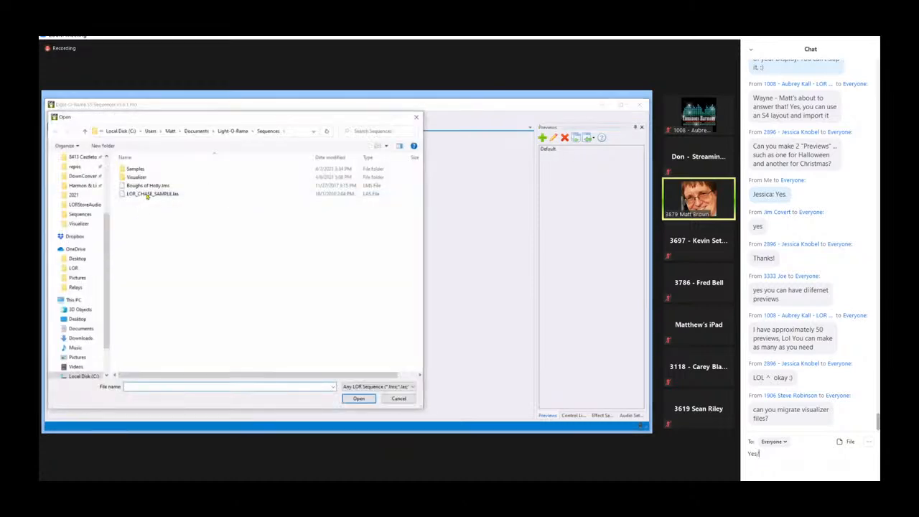
click(151, 195)
text(Yes.)
key(Return)
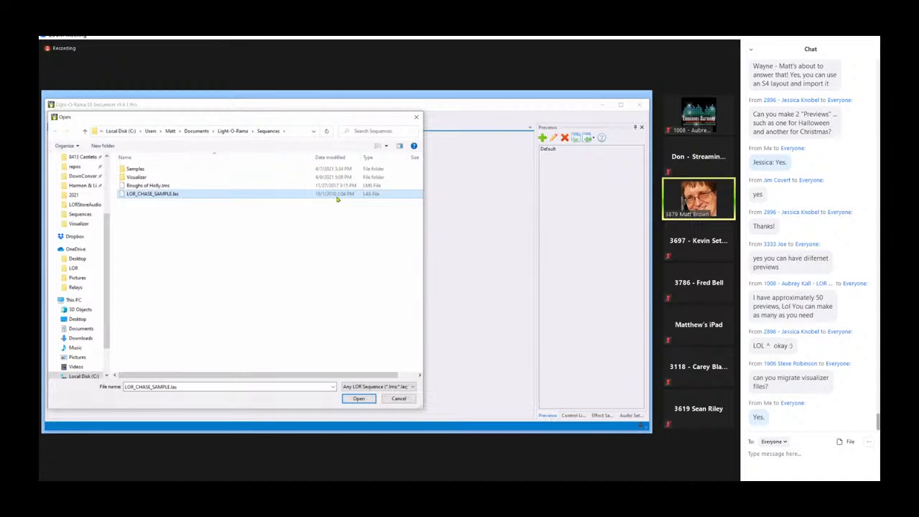
click(359, 400)
click(357, 399)
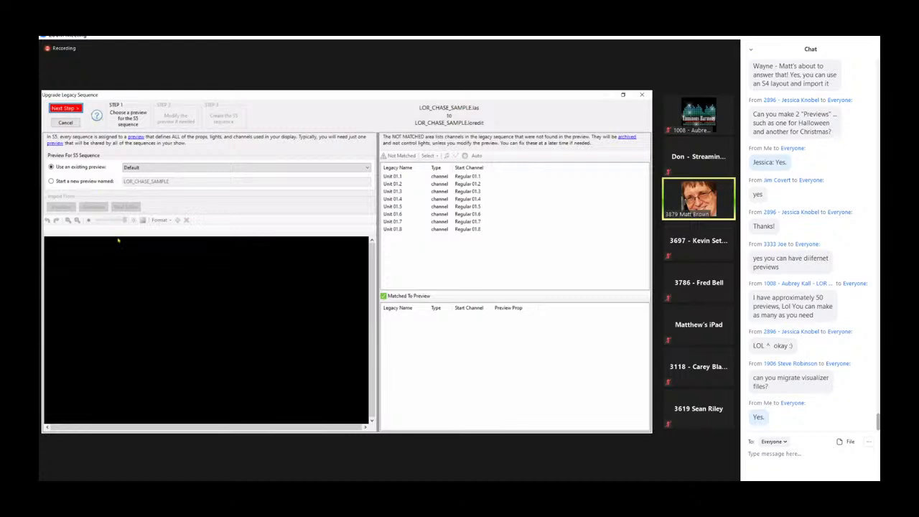
- Start a new preview named "VCS21 Demo #1" for the sequence and proceed to modifying the preview
click(64, 183)
click(147, 181)
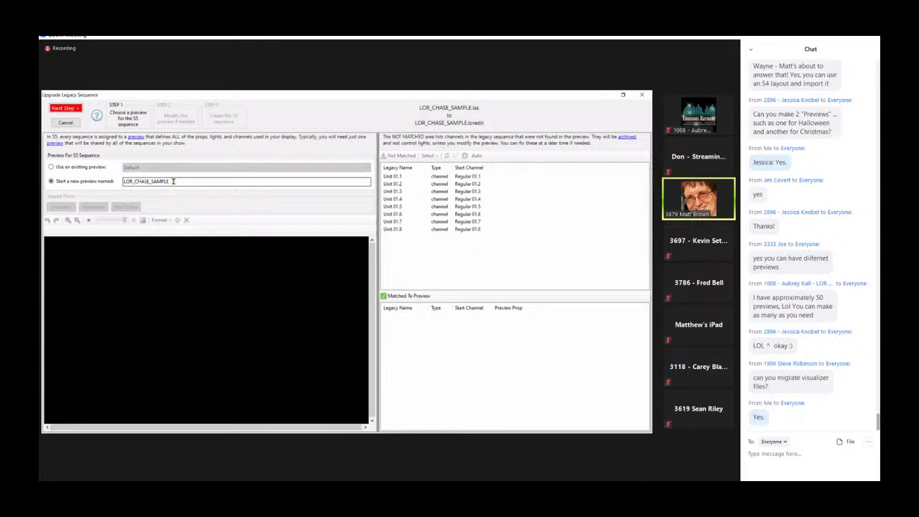
drag(173, 182, 117, 181)
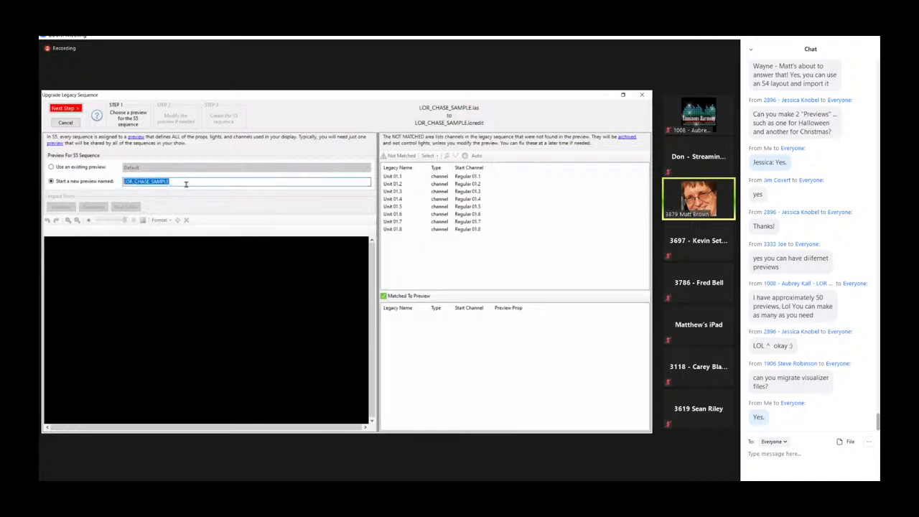
text(VCS21 Demo #1)
click(61, 109)
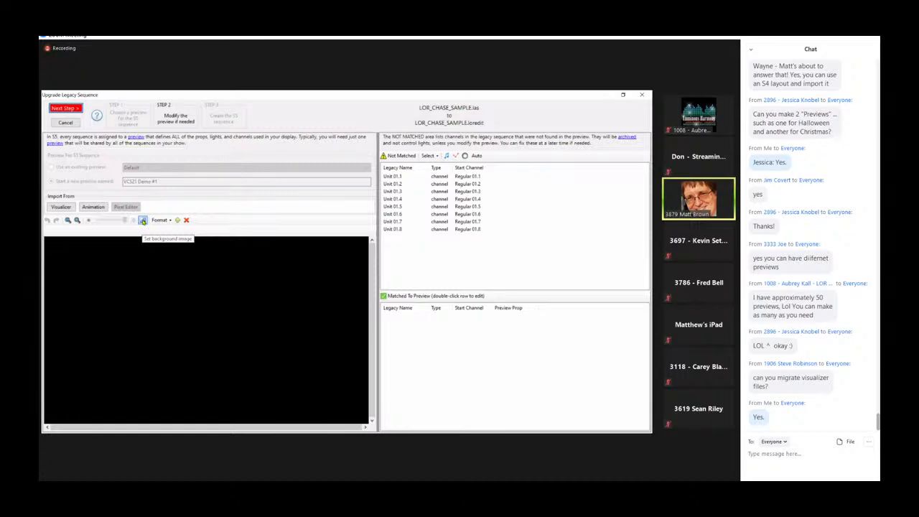
- Set "2 story blue house.jpg" as the preview background and dim its brightness to about half
click(143, 221)
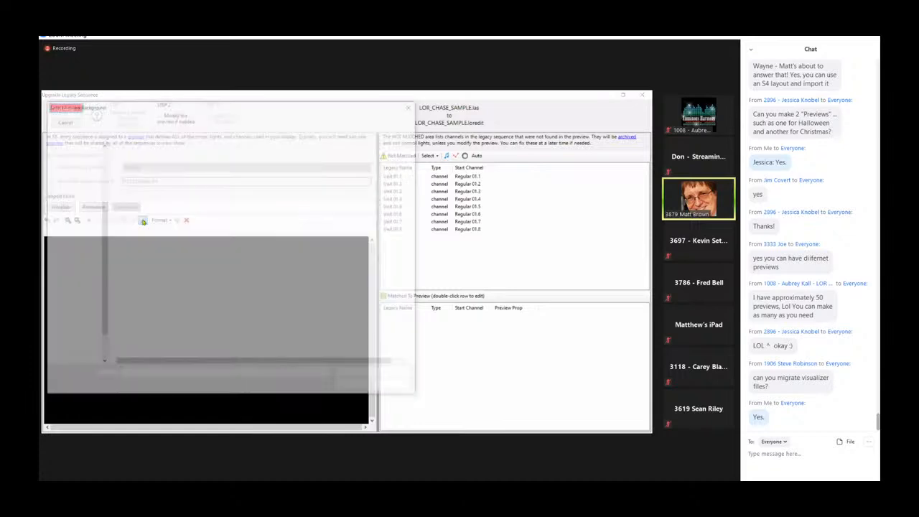
click(159, 175)
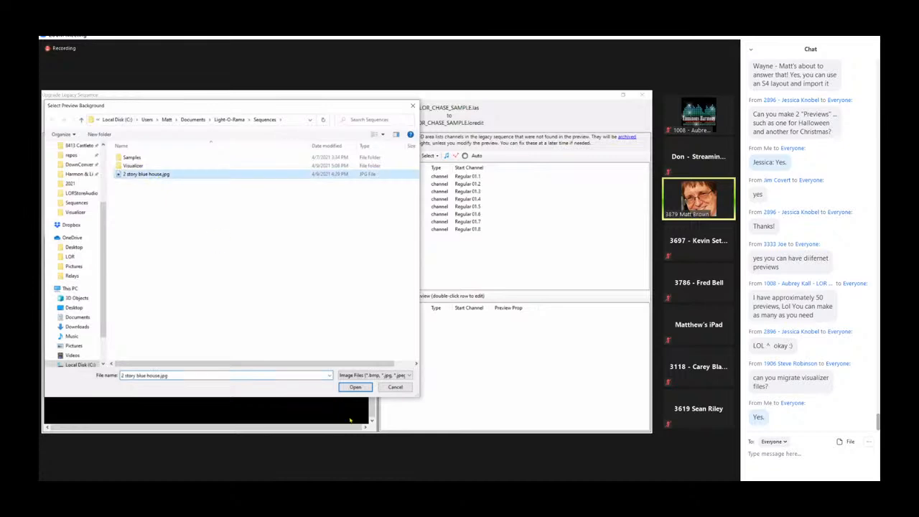
click(356, 388)
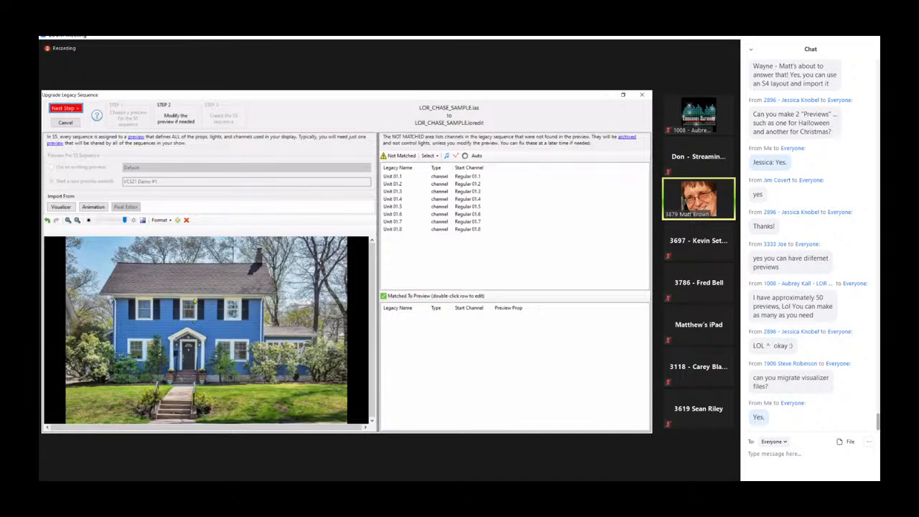
drag(125, 221, 111, 224)
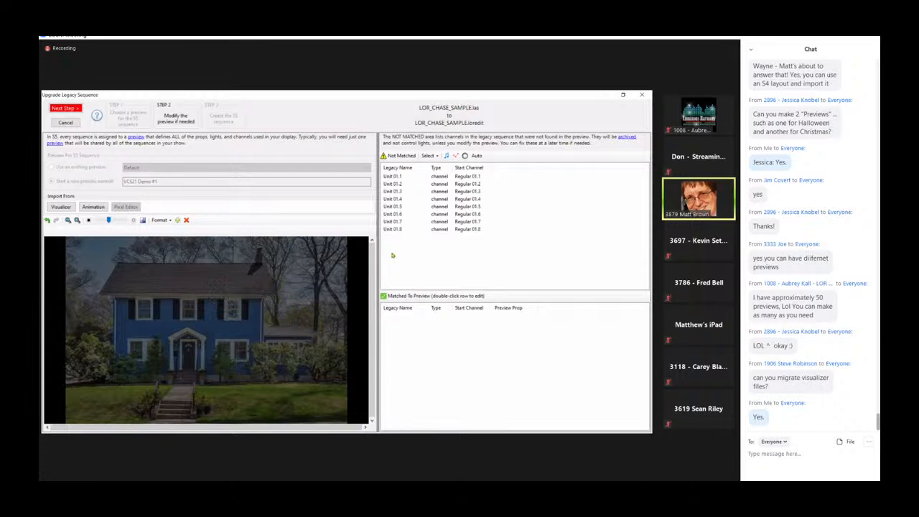
- Sort the unmatched channels by legacy name in descending order and back to ascending order
click(393, 177)
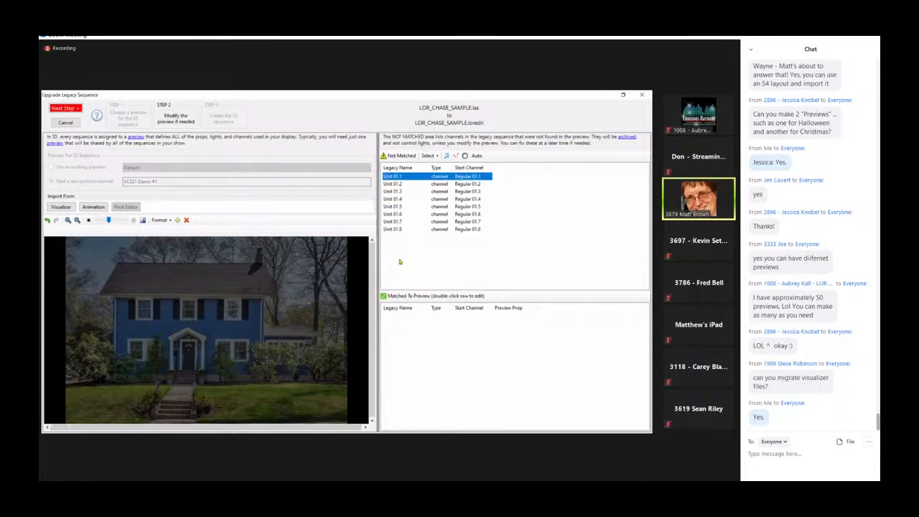
click(435, 157)
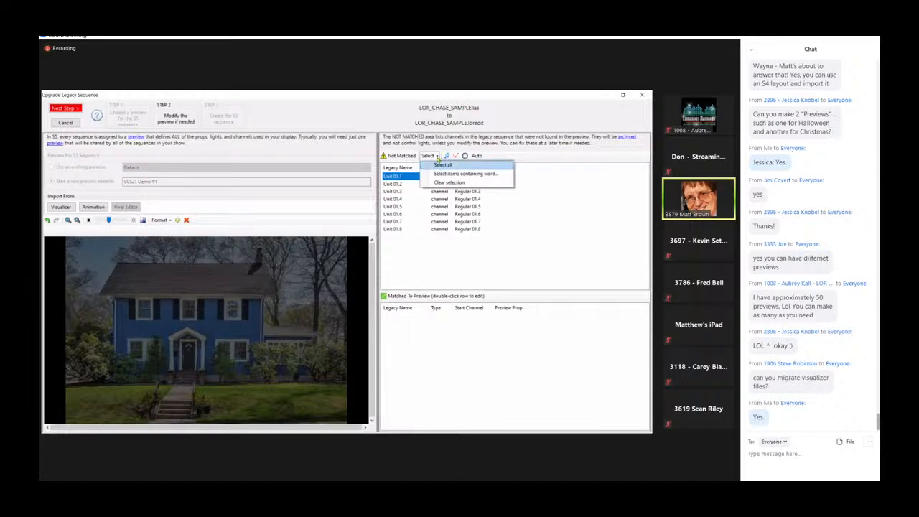
click(438, 157)
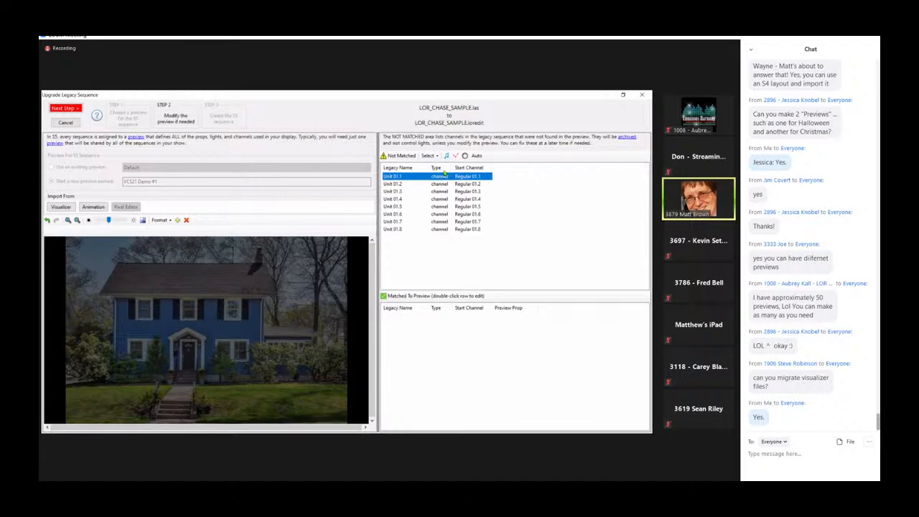
click(406, 184)
click(398, 167)
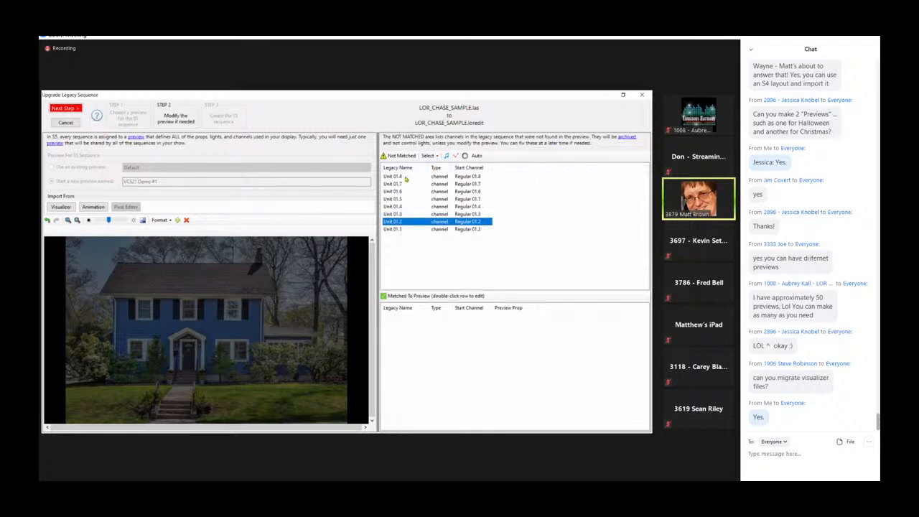
click(405, 177)
click(405, 168)
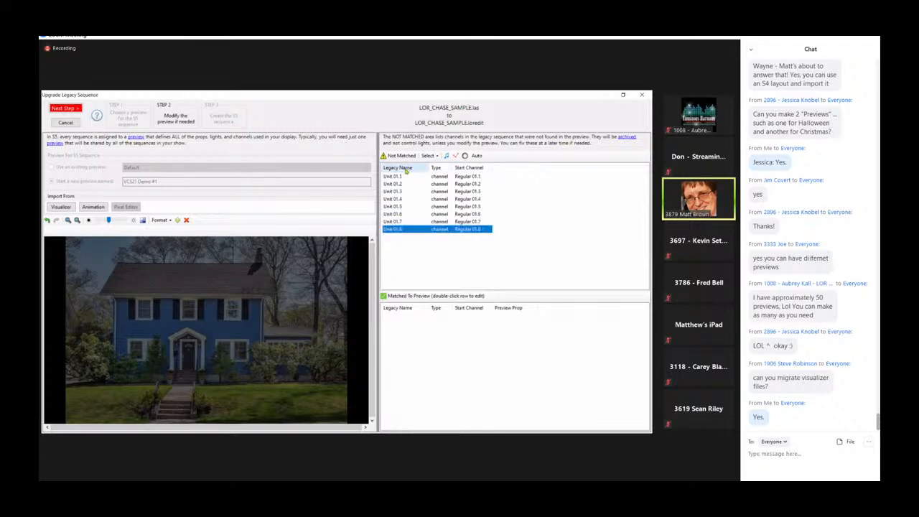
- Draw channel Unit 01.1 as a string along the main roof's front eave, turning off the drawing instructions message
click(406, 176)
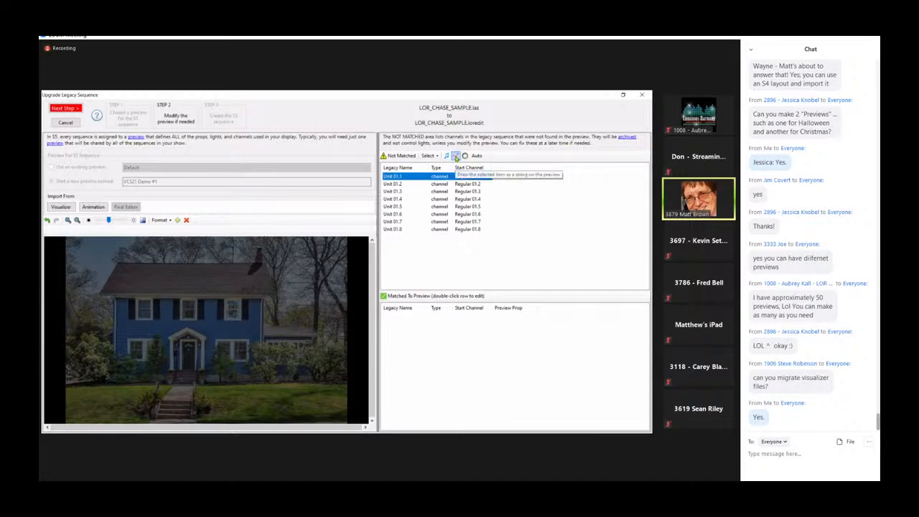
click(455, 157)
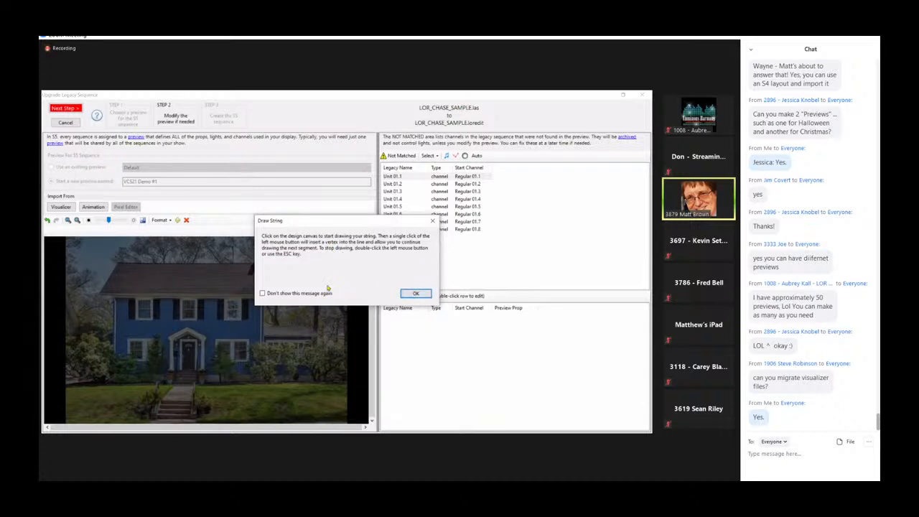
click(266, 296)
click(414, 295)
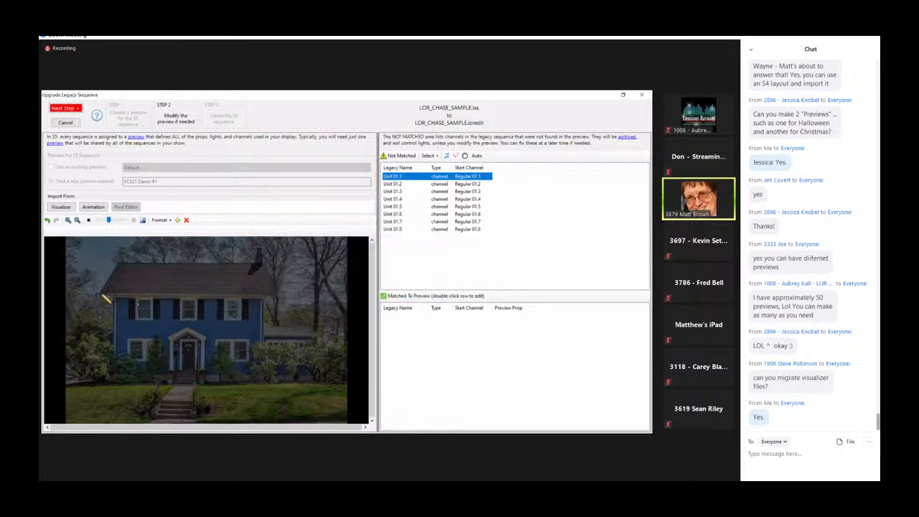
drag(103, 298, 280, 304)
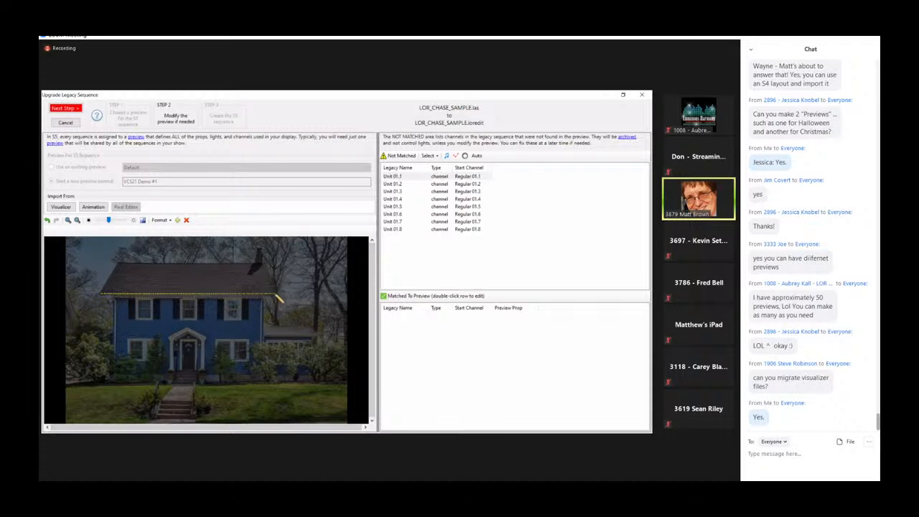
click(276, 295)
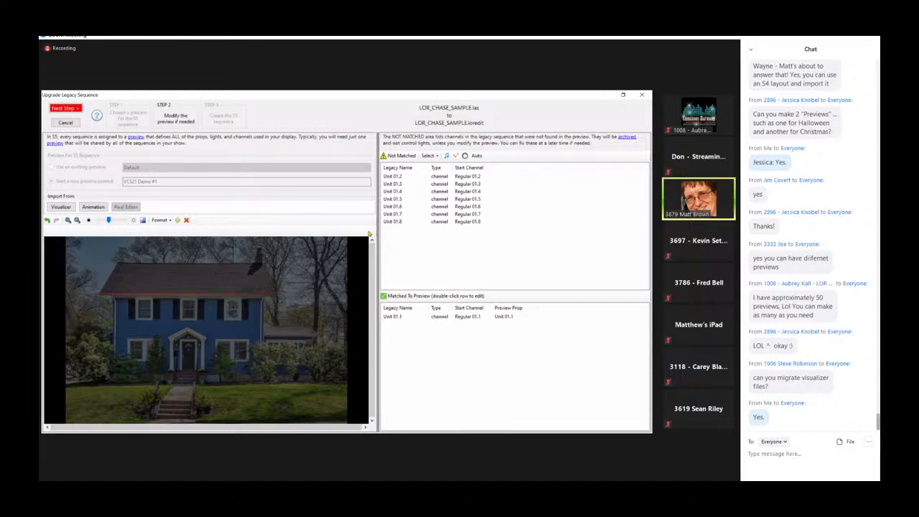
- Draw channel Unit 01.2 as a string around the house's upper-left window and adjust its outline to fit
click(399, 177)
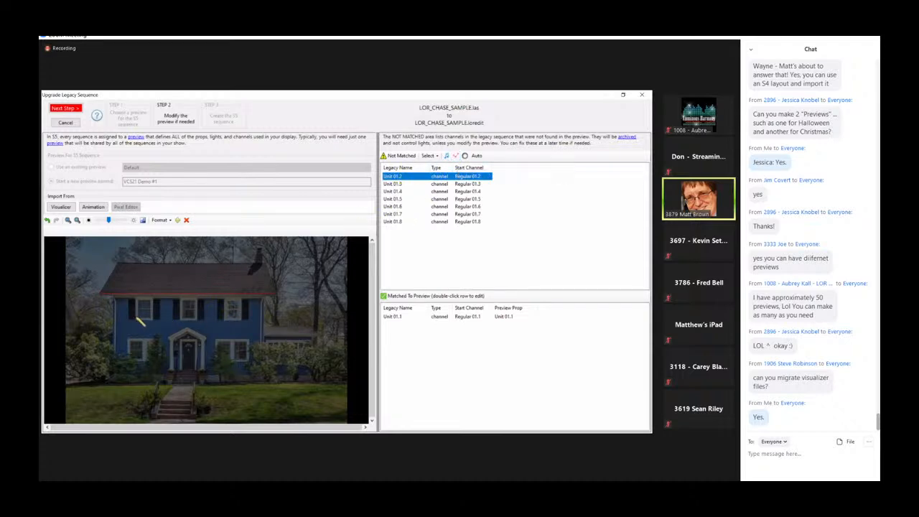
click(139, 314)
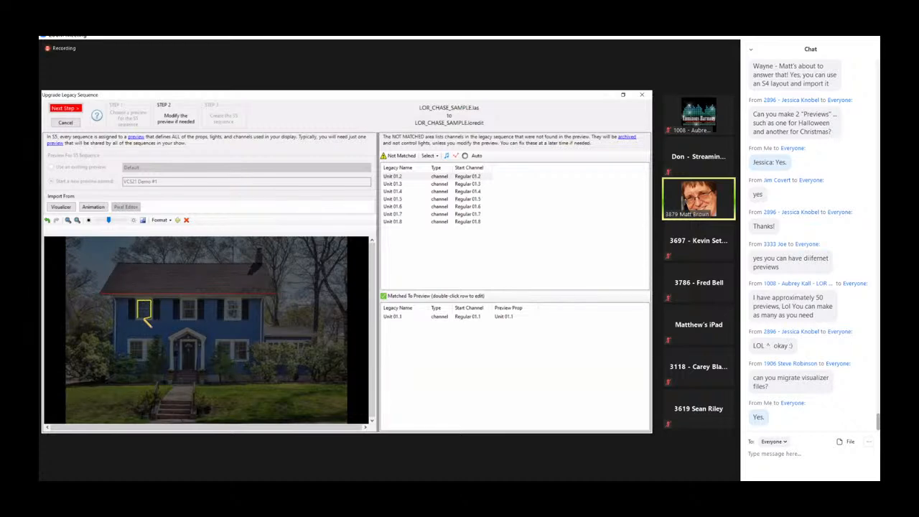
click(143, 317)
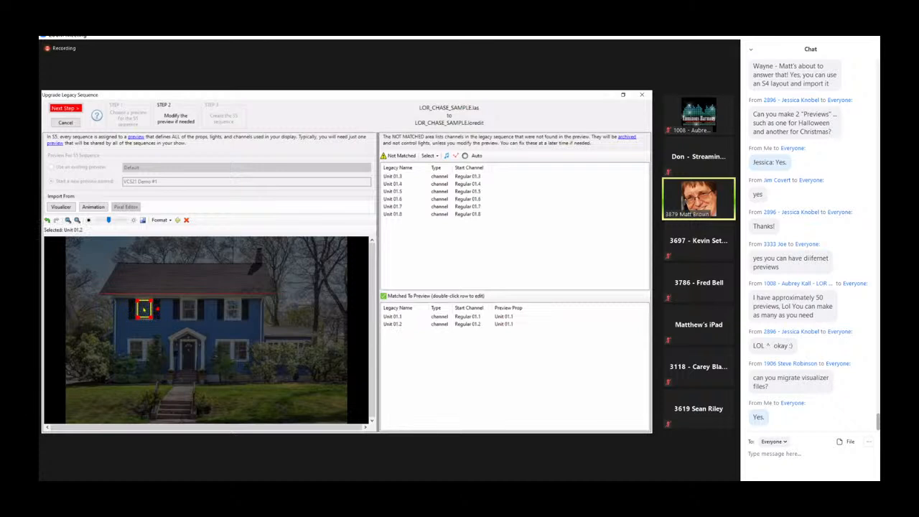
mouse_move(145, 310)
mouse_down()
mouse_move(161, 343)
mouse_move(129, 326)
mouse_move(125, 315)
mouse_move(161, 322)
mouse_move(145, 309)
mouse_up()
mouse_move(149, 300)
mouse_down()
mouse_move(160, 291)
mouse_move(167, 305)
mouse_move(188, 310)
mouse_move(154, 290)
mouse_move(152, 303)
mouse_up()
click(185, 314)
- Draw channel Unit 01.3 as a string around the house's upper middle window
click(402, 177)
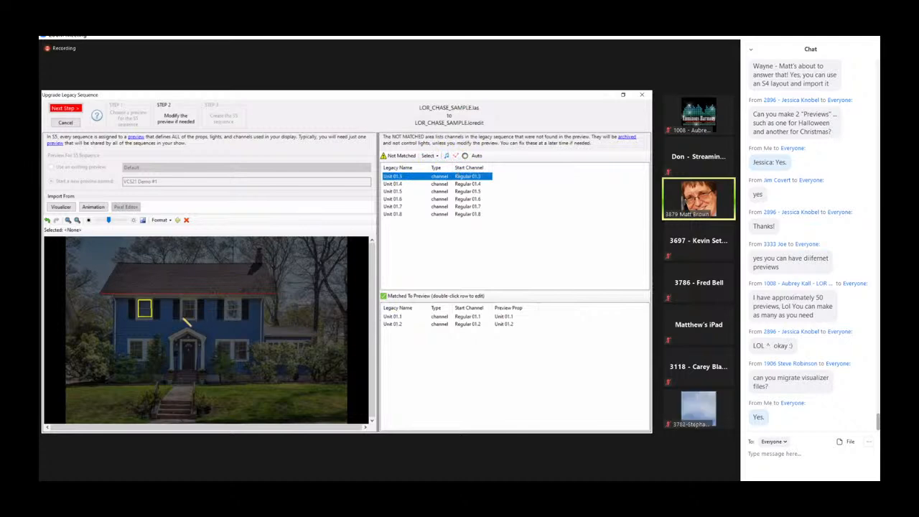
click(184, 321)
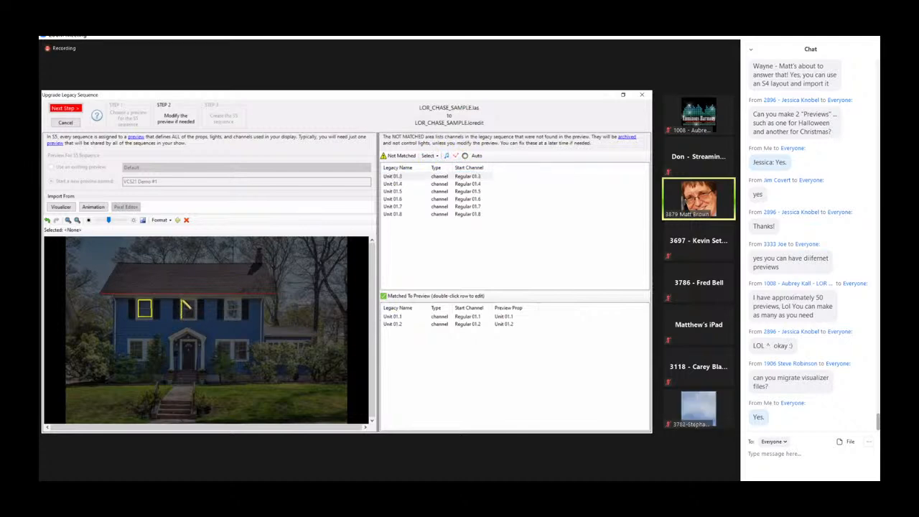
click(182, 299)
click(194, 300)
click(194, 318)
click(191, 325)
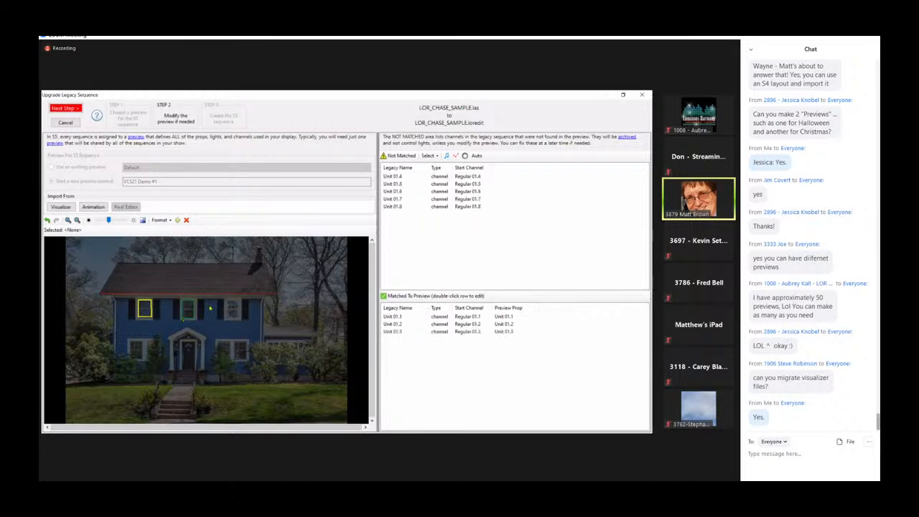
- Draw channel Unit 01.4 as a string around the house's upper-right window
click(407, 177)
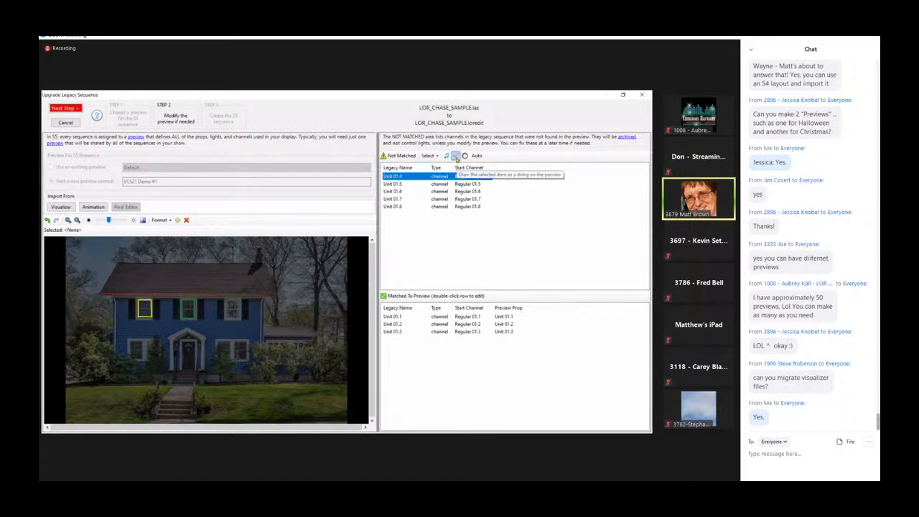
click(456, 158)
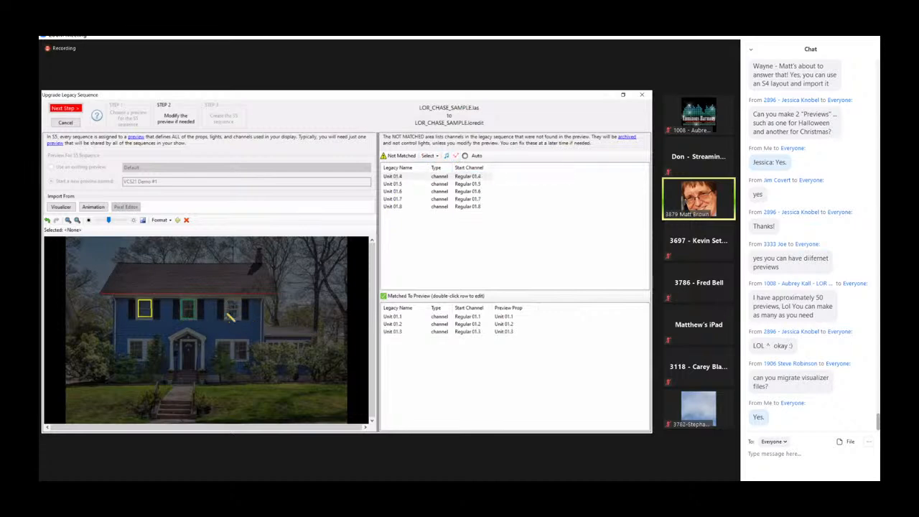
click(226, 300)
click(239, 301)
click(239, 318)
click(227, 319)
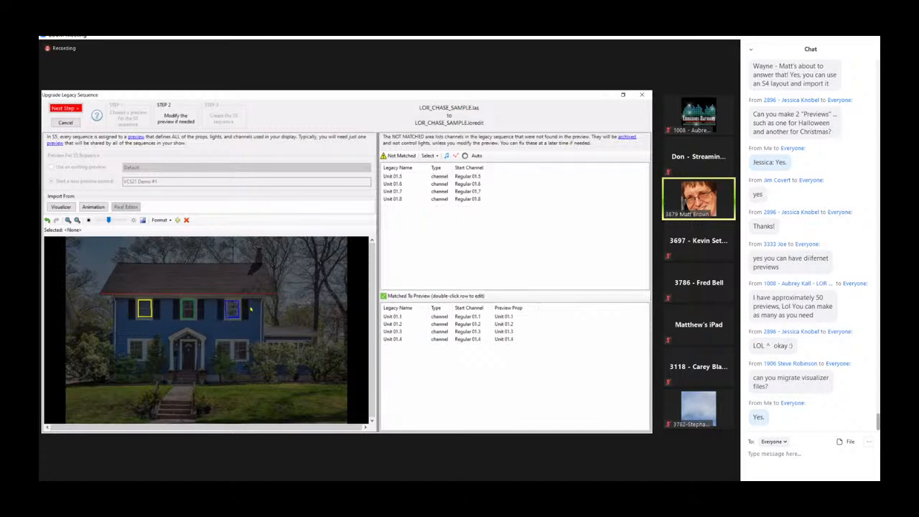
- Draw channel Unit 01.5 as a string around the ground-floor window left of the front door
click(416, 176)
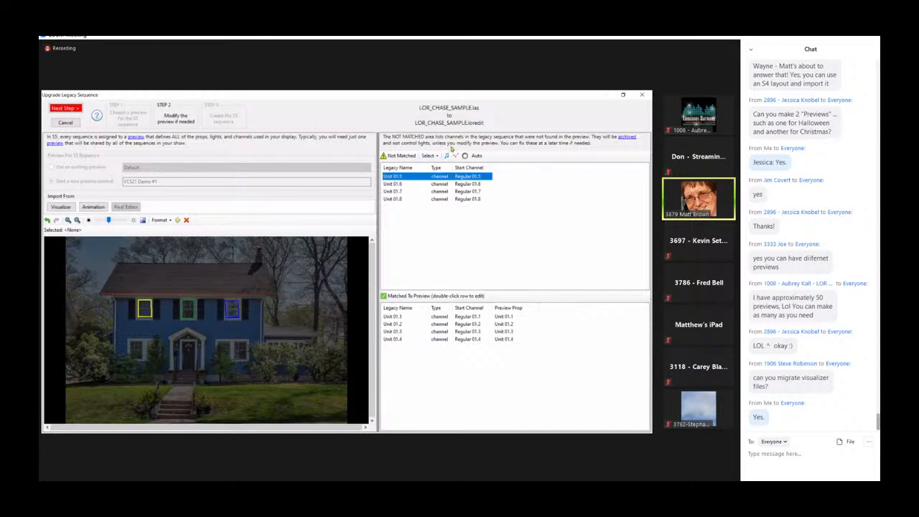
click(456, 156)
click(130, 356)
click(130, 342)
click(141, 341)
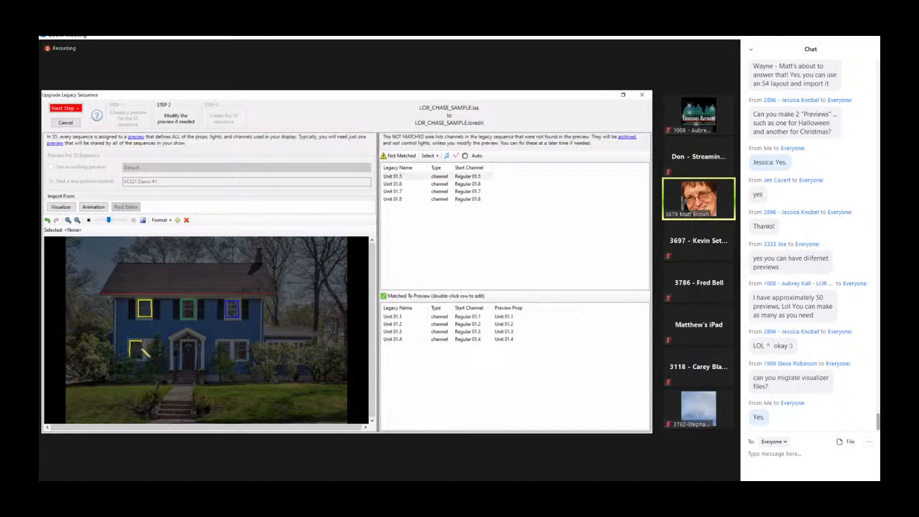
click(141, 356)
click(130, 356)
- Draw channel Unit 01.6 as a string around the ground-floor window right of the front door
click(419, 177)
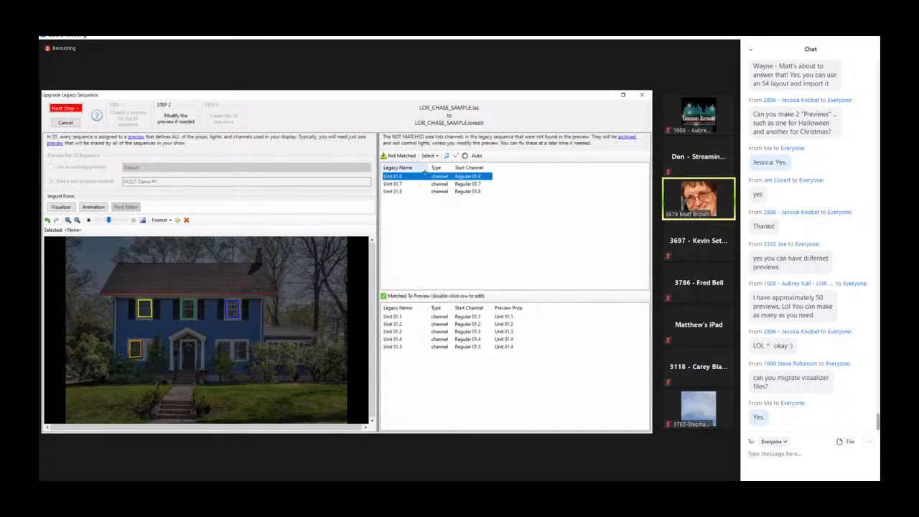
click(455, 156)
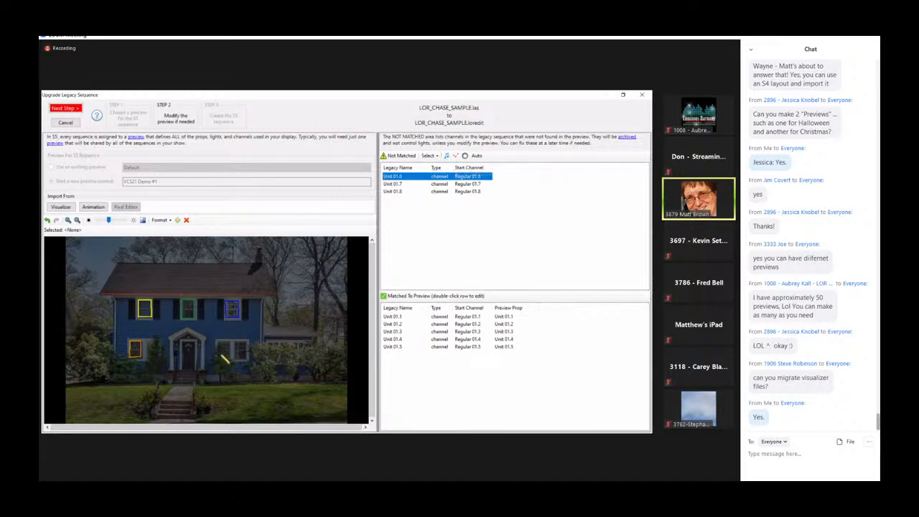
click(219, 359)
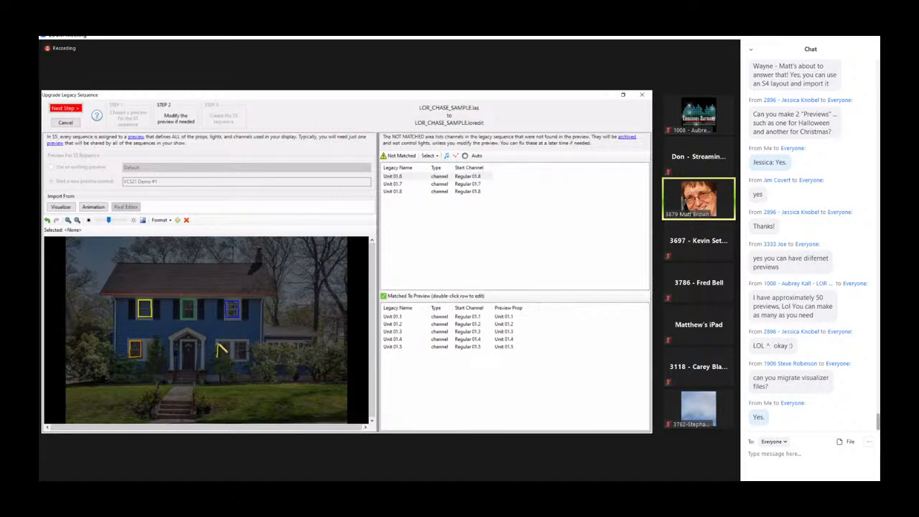
drag(221, 344, 242, 351)
click(246, 343)
click(219, 359)
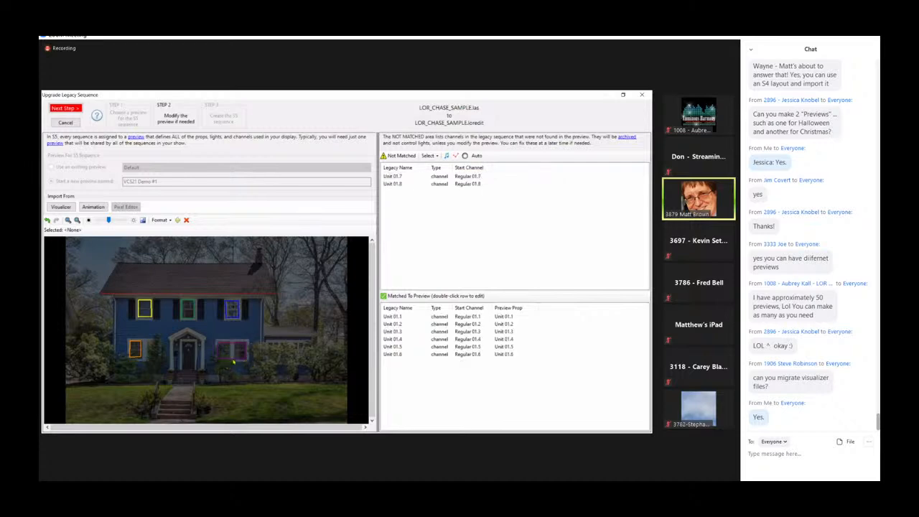
- Move the lower-left corner of the Unit 01.6 string to fit the corner of the ground-floor window right of the door
click(245, 350)
click(77, 221)
click(77, 220)
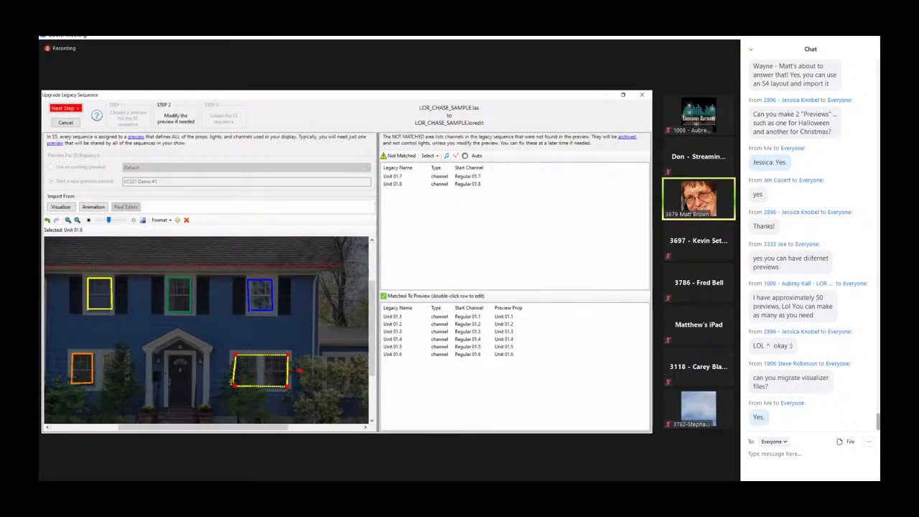
drag(231, 384, 235, 386)
click(68, 221)
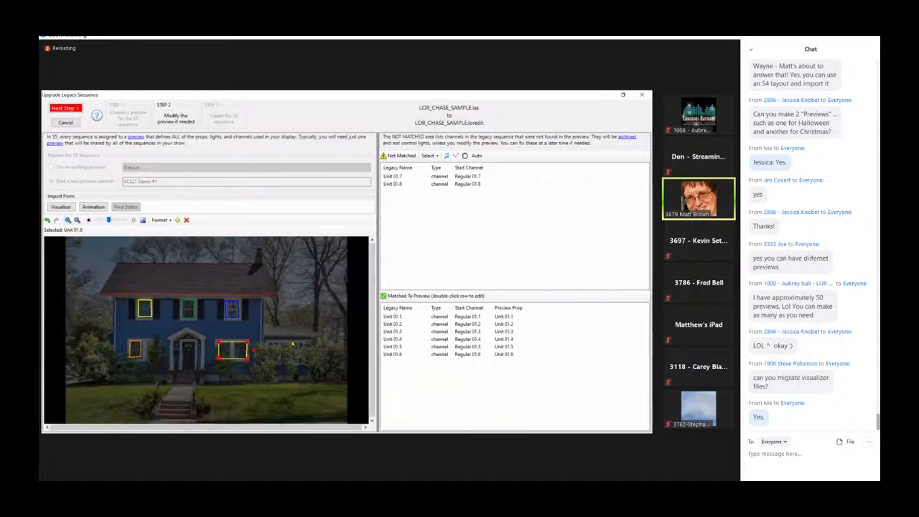
- Place Unit 01.7 and Unit 01.8 as flood lights left and right of the front door at ground level, turning off the placement message
click(399, 177)
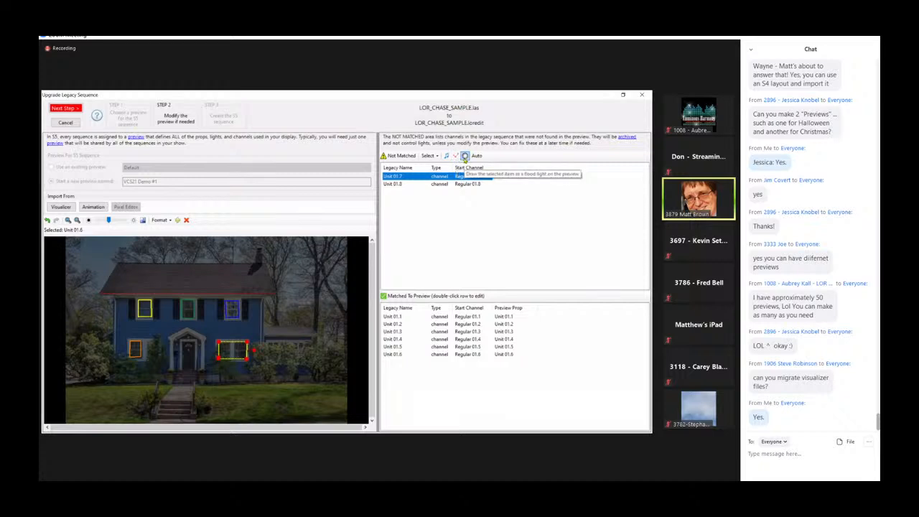
click(466, 156)
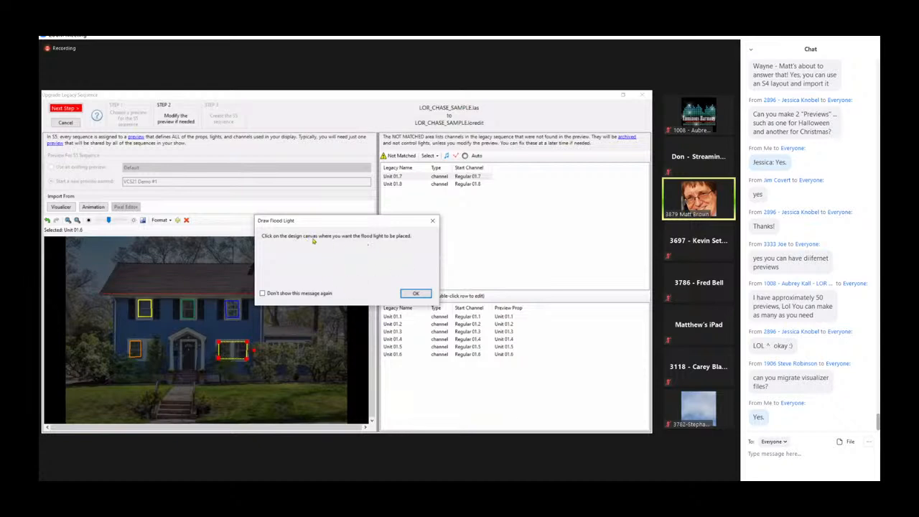
click(300, 294)
click(414, 294)
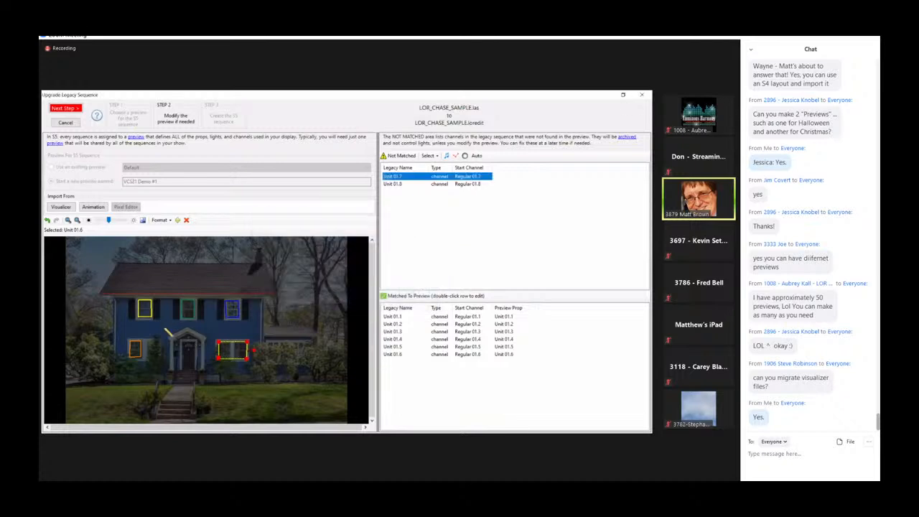
click(151, 372)
mouse_move(152, 374)
mouse_down()
mouse_move(161, 375)
mouse_move(150, 355)
mouse_move(150, 375)
mouse_up()
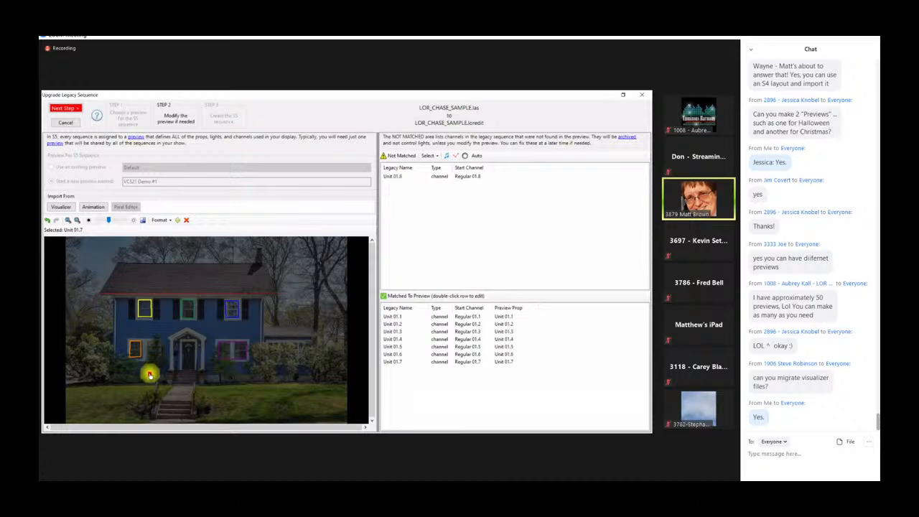
click(414, 180)
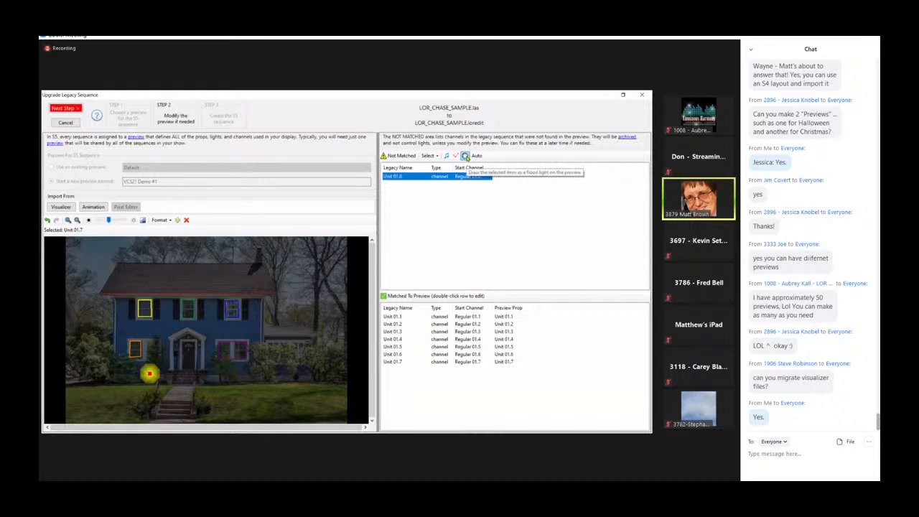
click(228, 378)
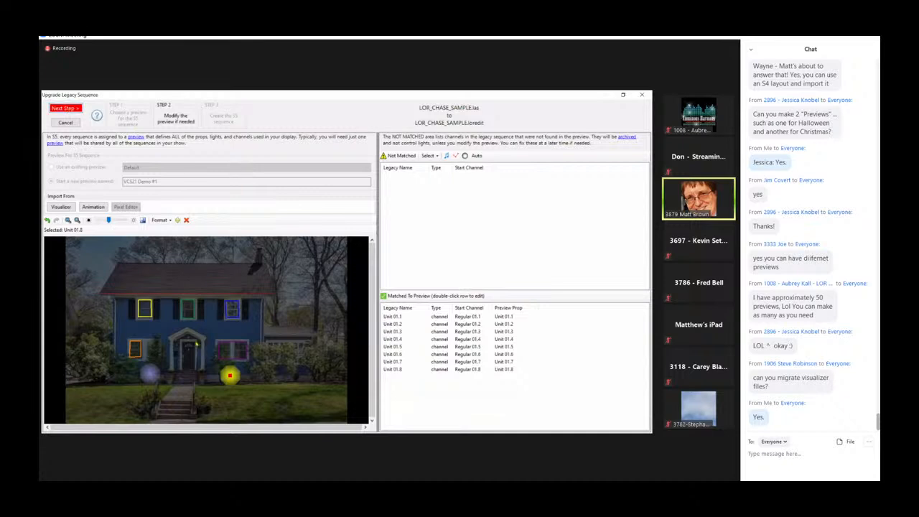
- Align the tops of the strings around the three upper-floor windows and clear the selection
click(145, 308)
ctrl+click(191, 311)
ctrl+click(230, 310)
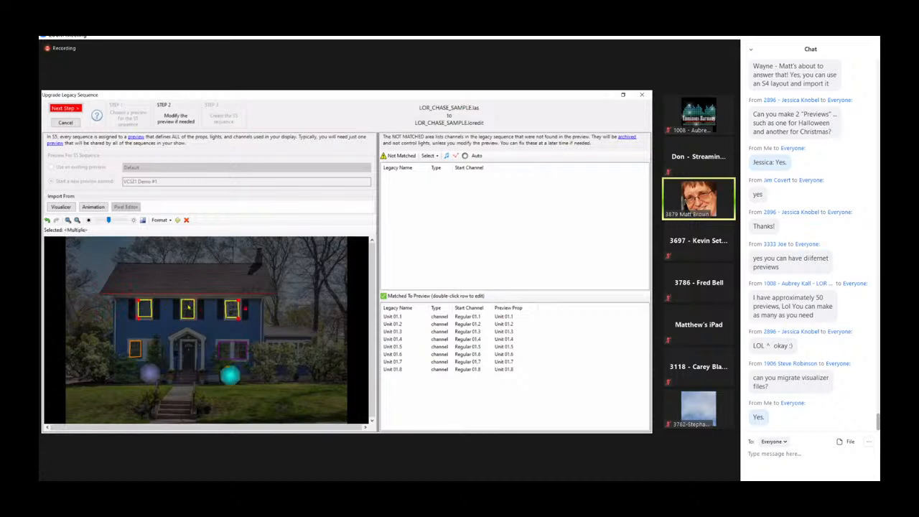
click(170, 221)
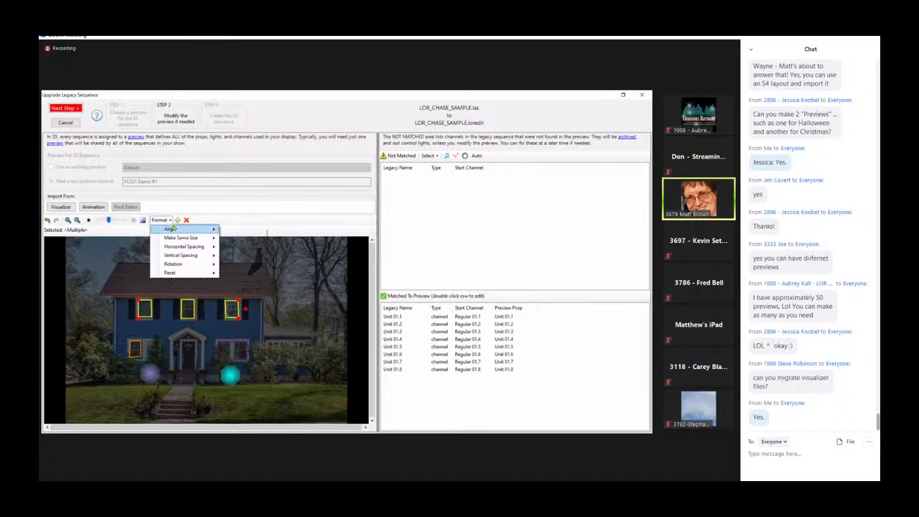
mouse_move(182, 229)
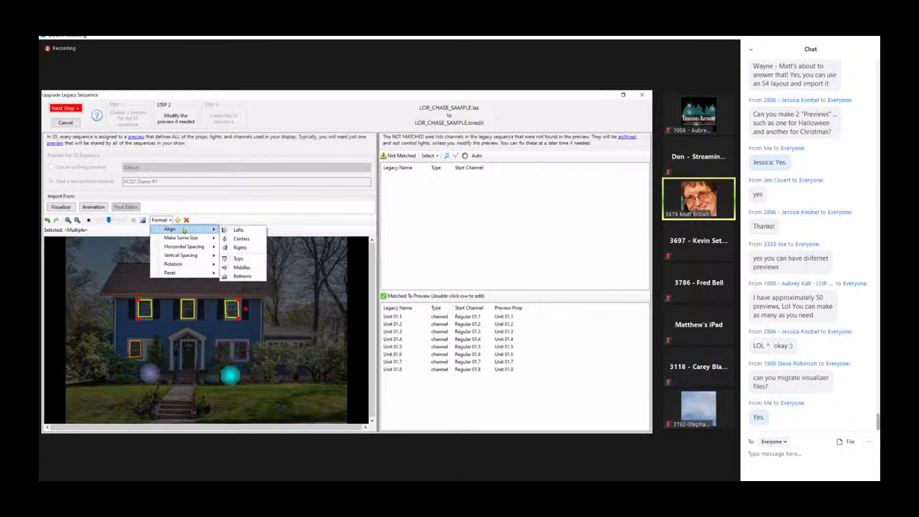
click(239, 259)
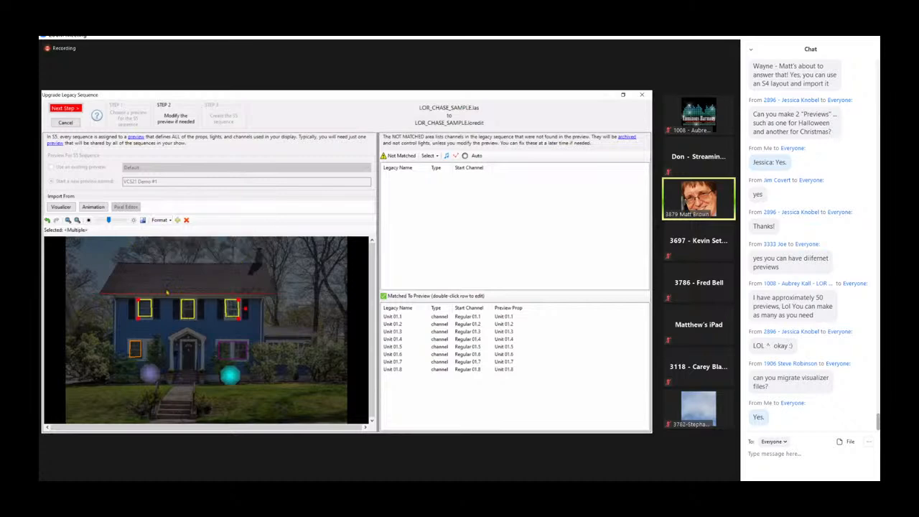
click(169, 221)
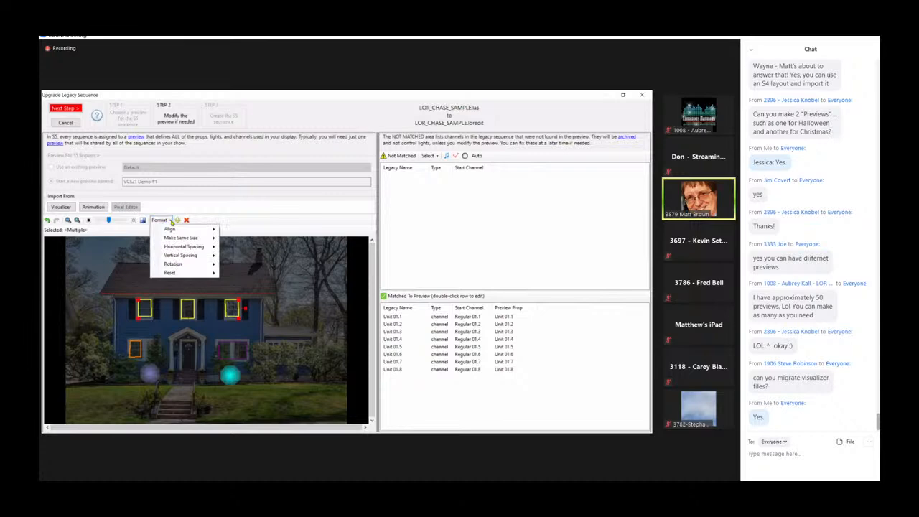
click(171, 220)
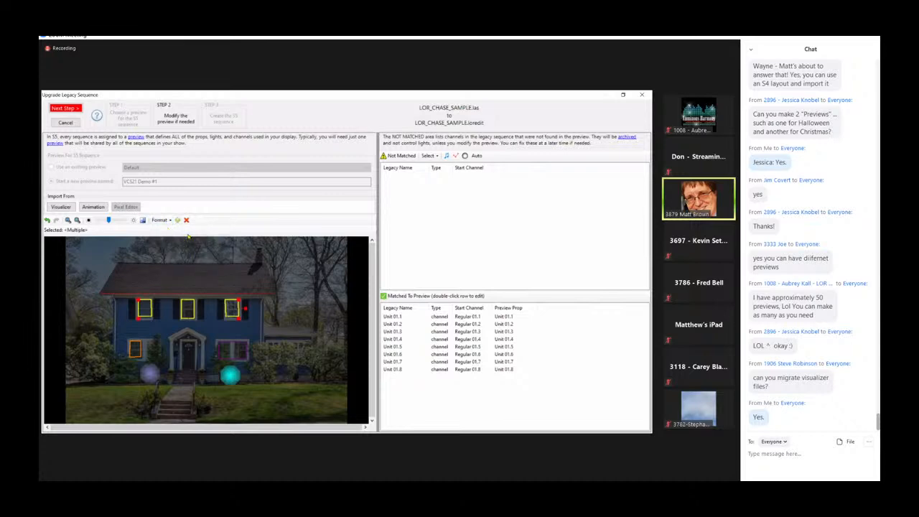
click(224, 247)
- Finish the upgrade by creating the S5 sequence with Track 1 imported as a grid view
click(70, 112)
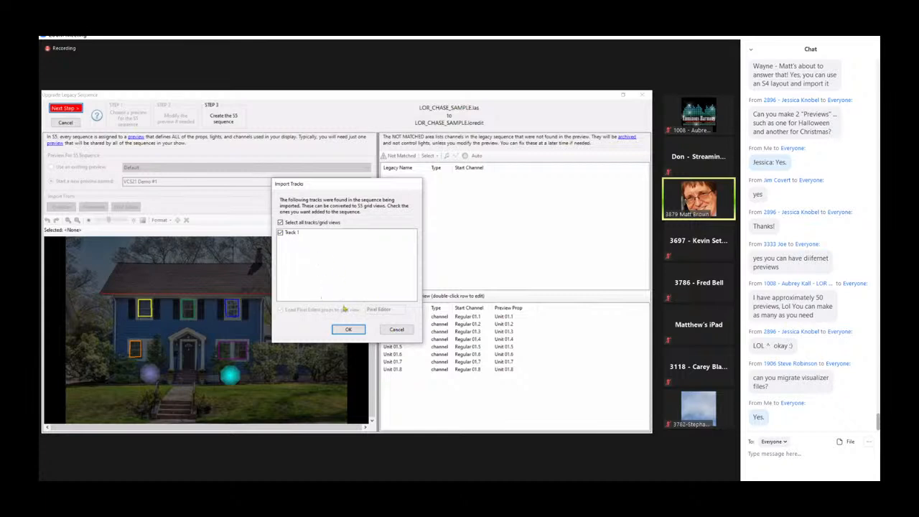
click(348, 329)
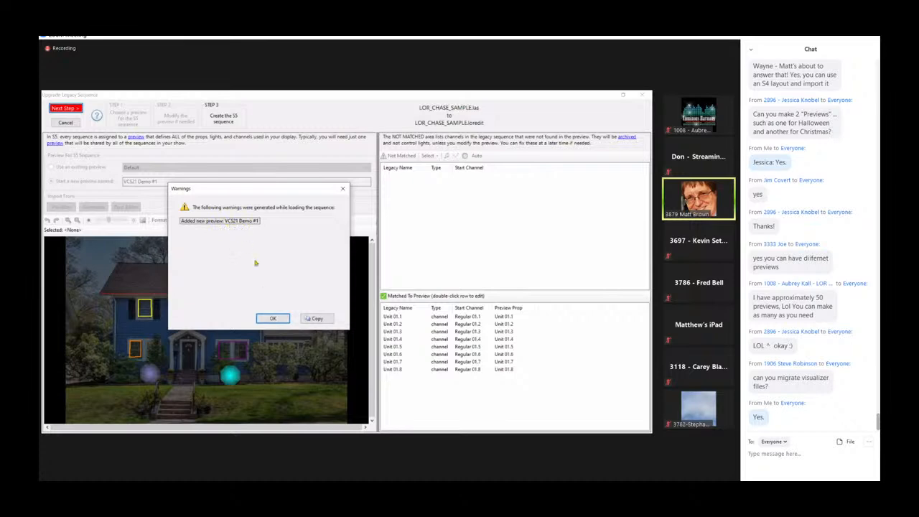
click(273, 320)
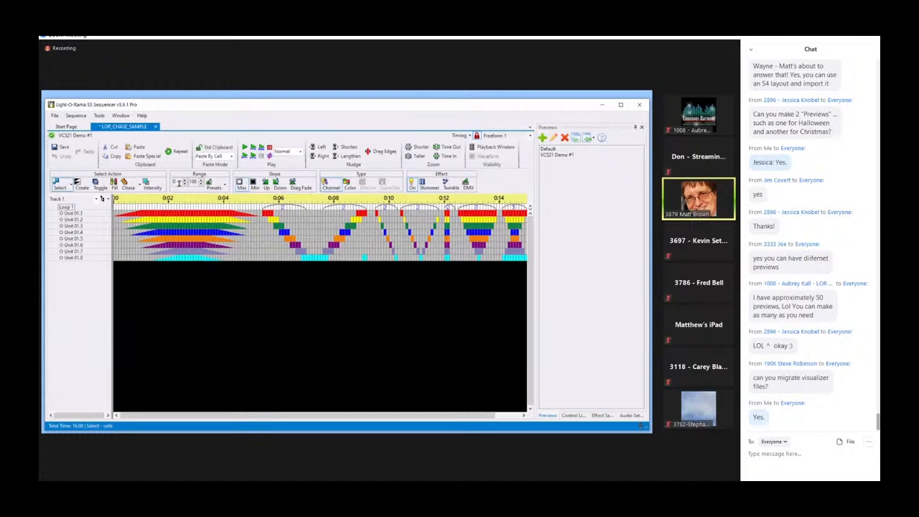
- Play the entire sequence on the house preview with the background image dimmed, then stop and close the playback window
click(207, 206)
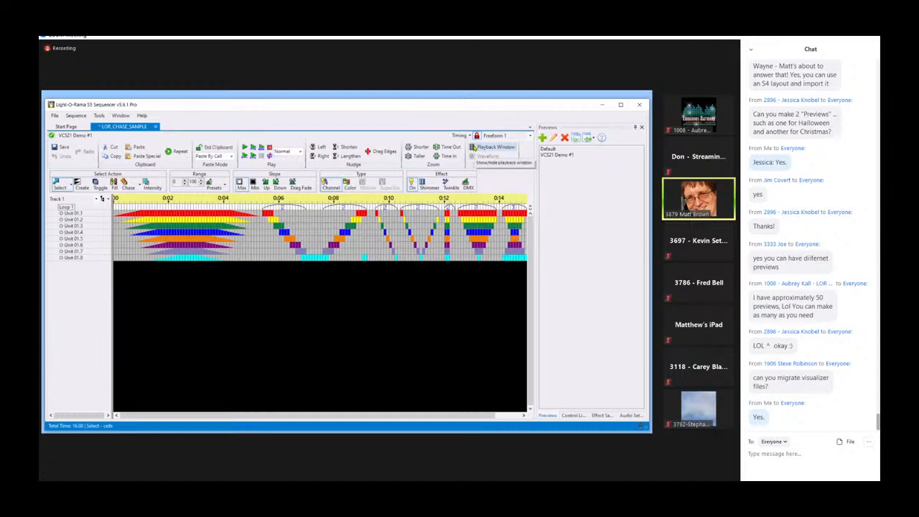
click(475, 148)
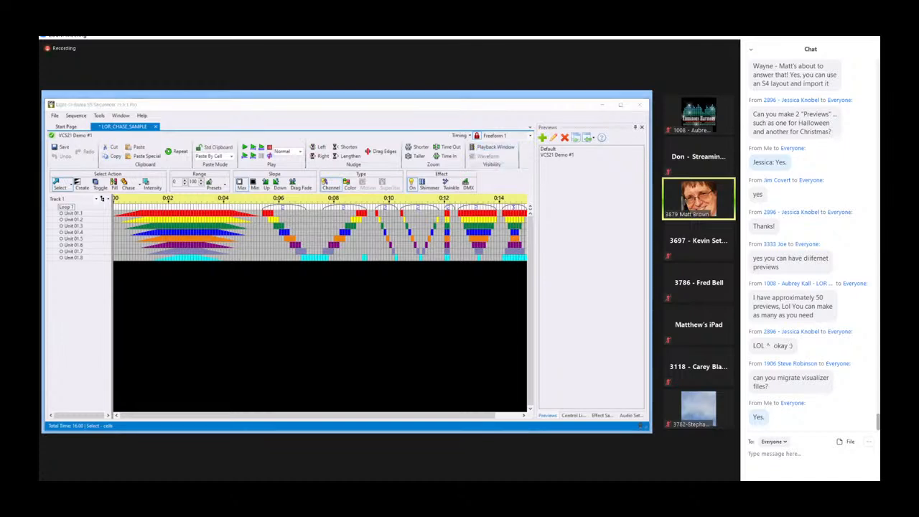
drag(790, 208, 285, 147)
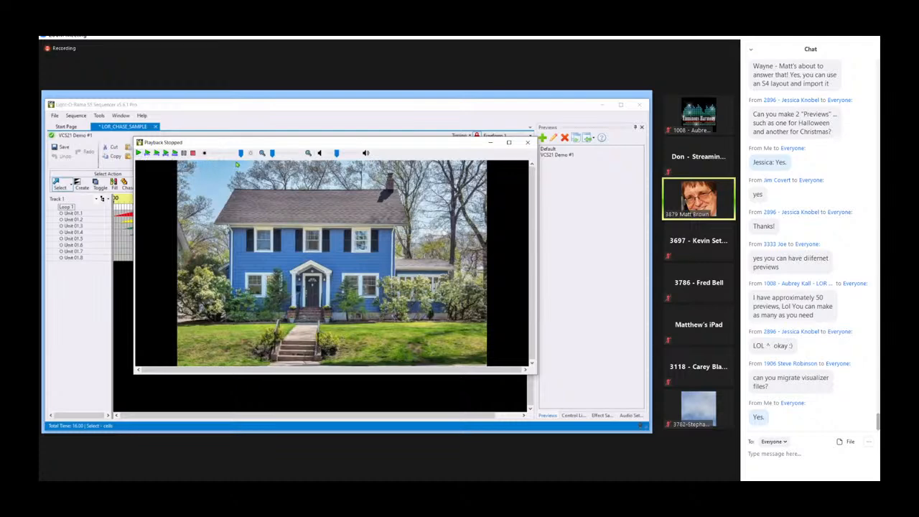
drag(242, 155, 218, 155)
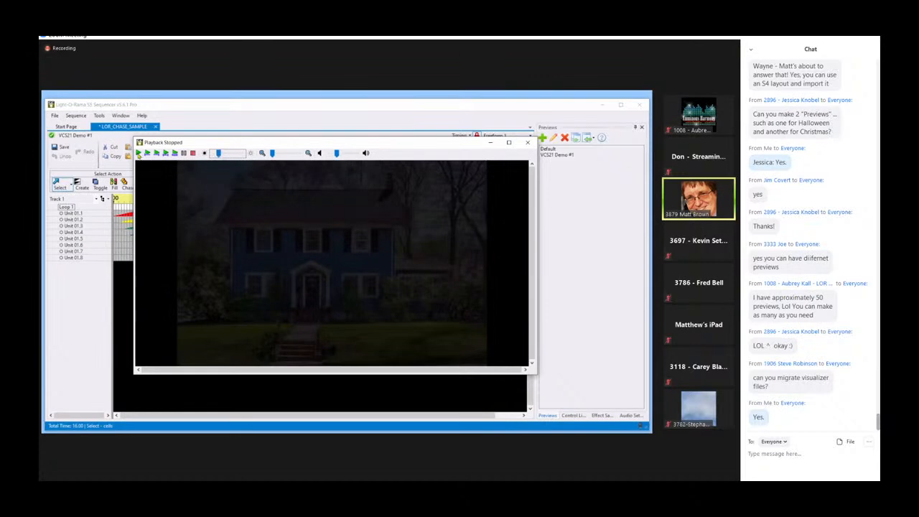
click(139, 154)
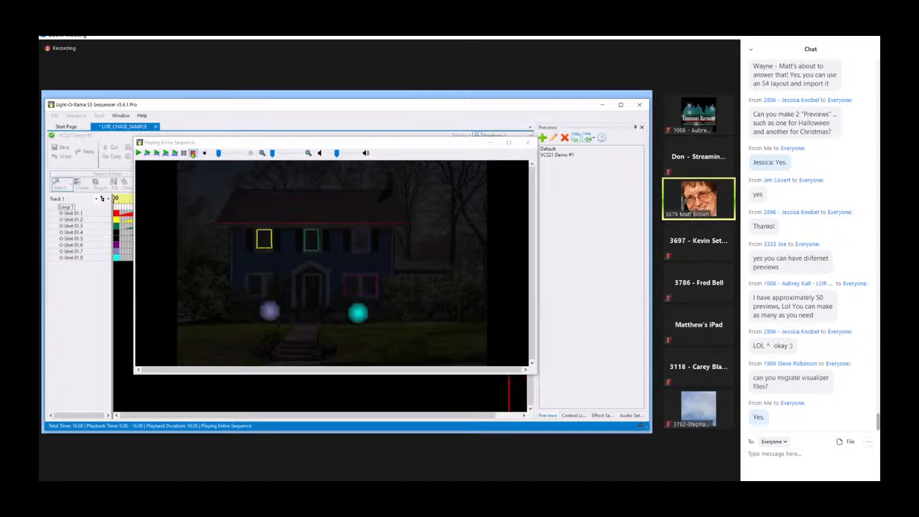
click(192, 153)
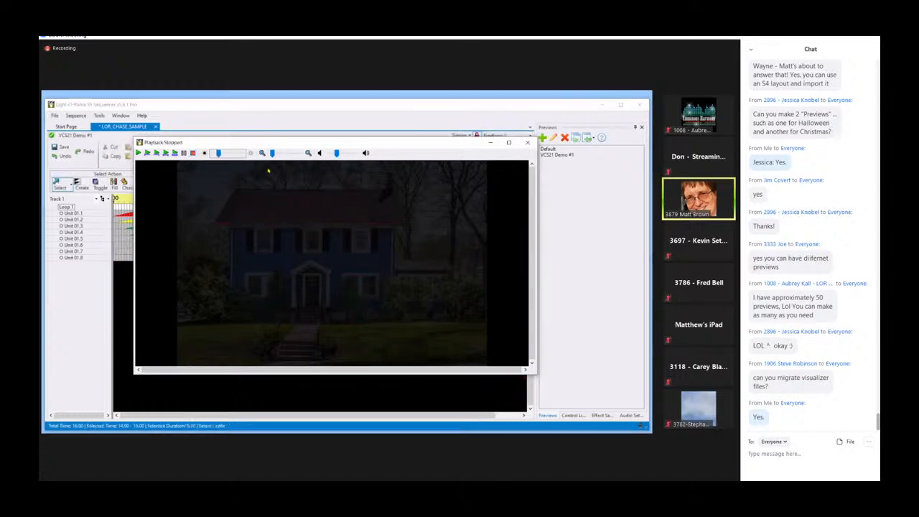
click(528, 143)
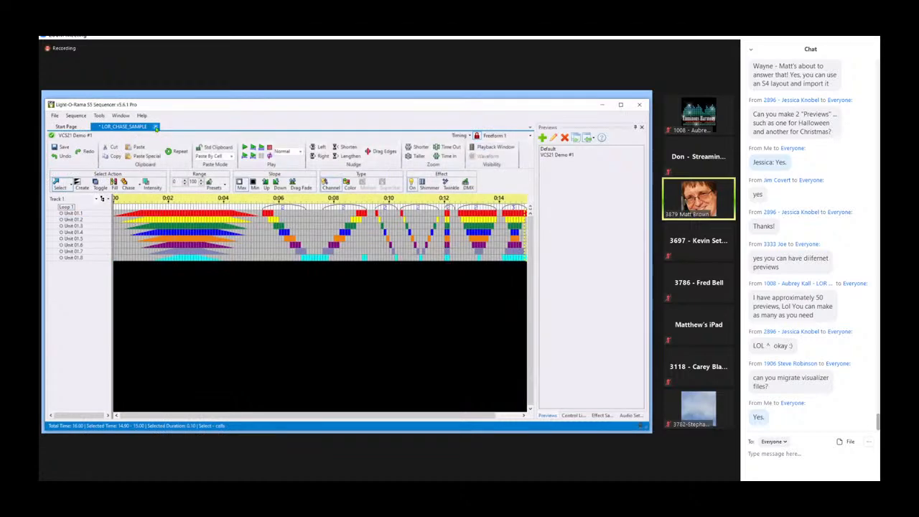
- Close the LOR_CHASE_SAMPLE sequence without saving the changes
click(156, 127)
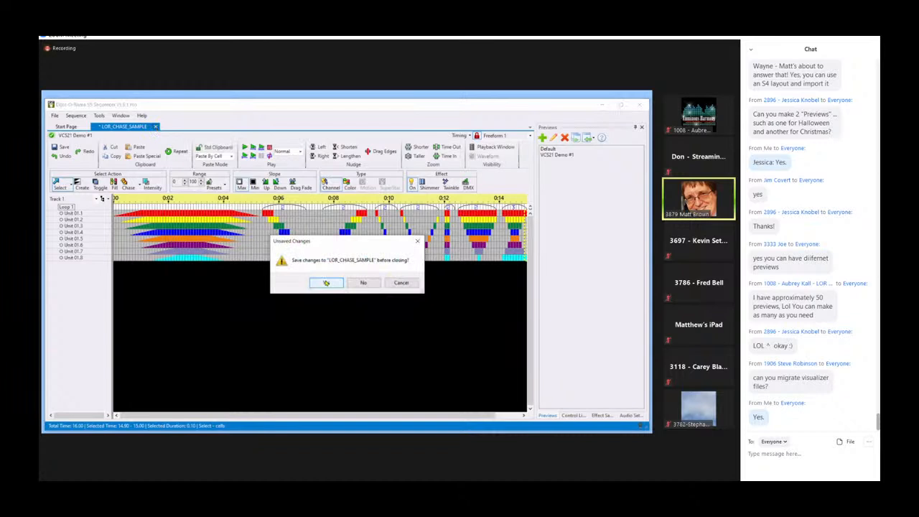
click(364, 283)
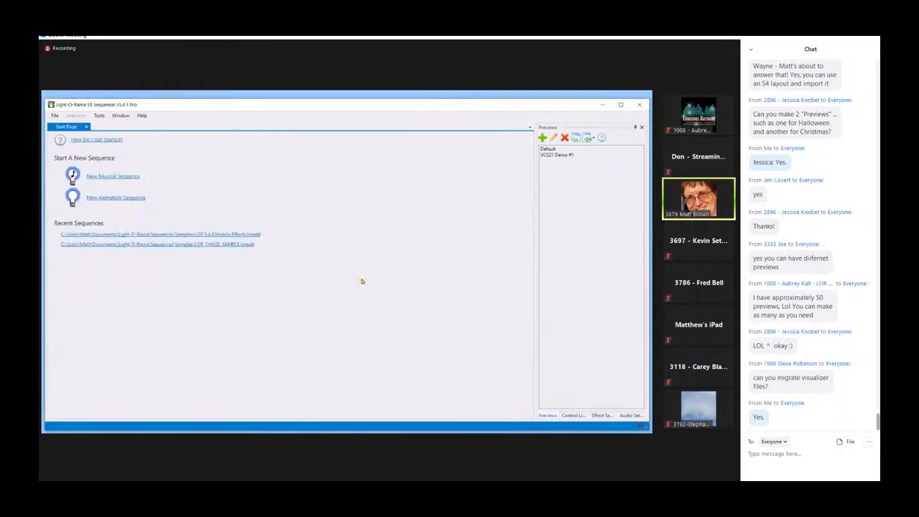
click(602, 105)
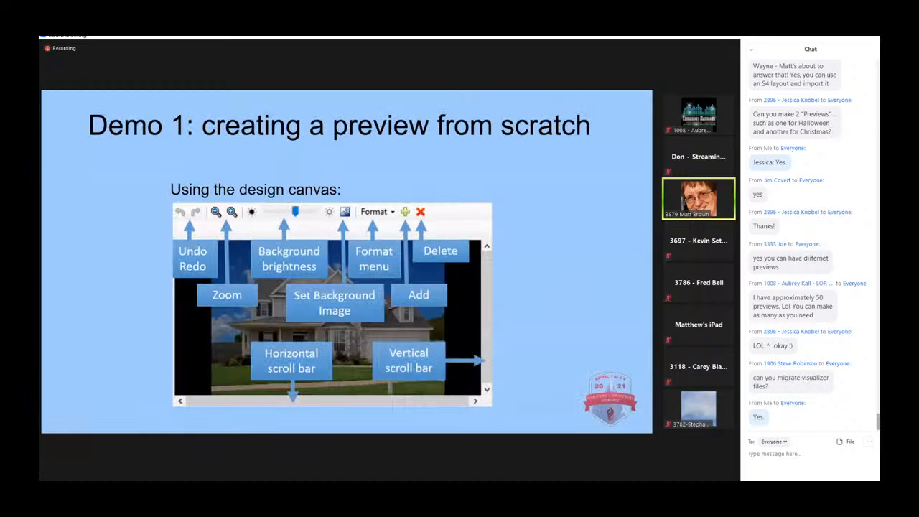
key(Right)
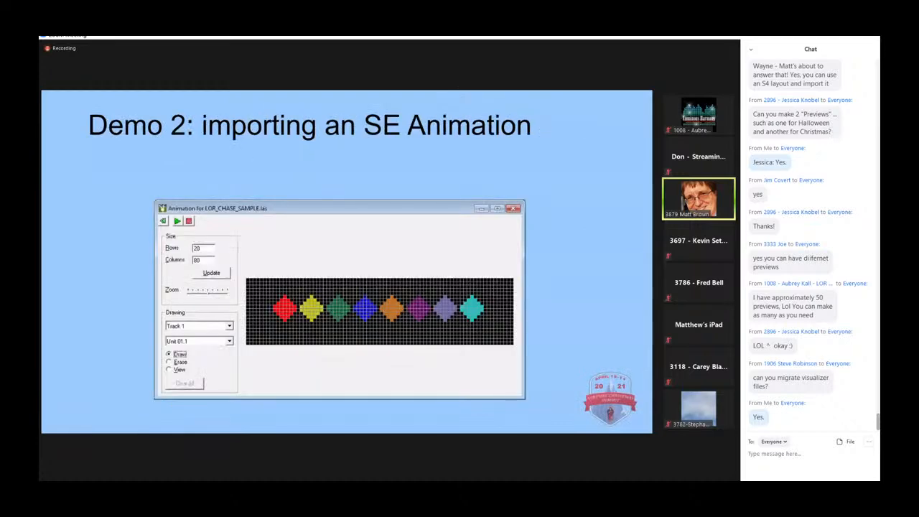
key(Right)
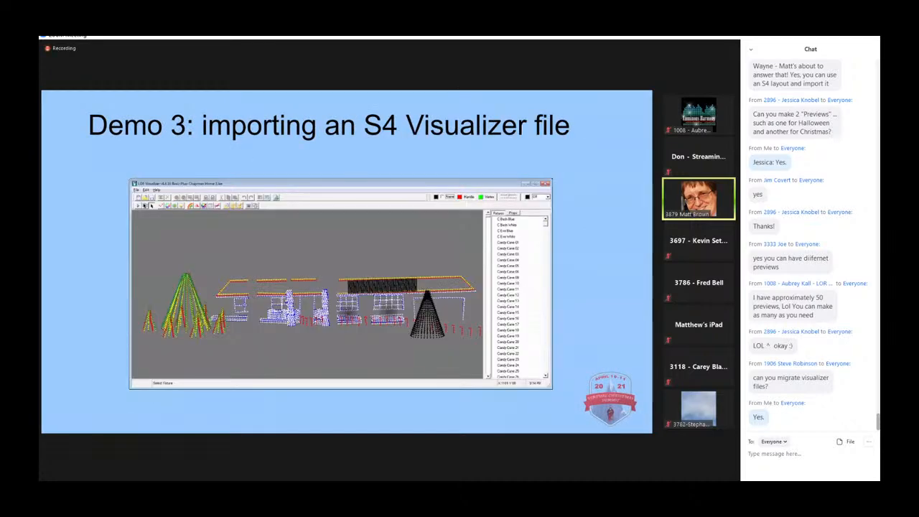
key(Left)
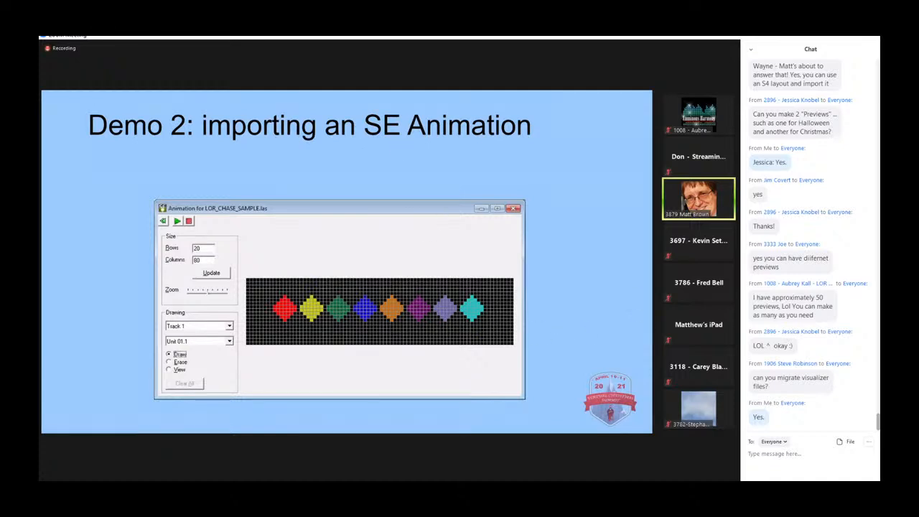
key(alt+Tab)
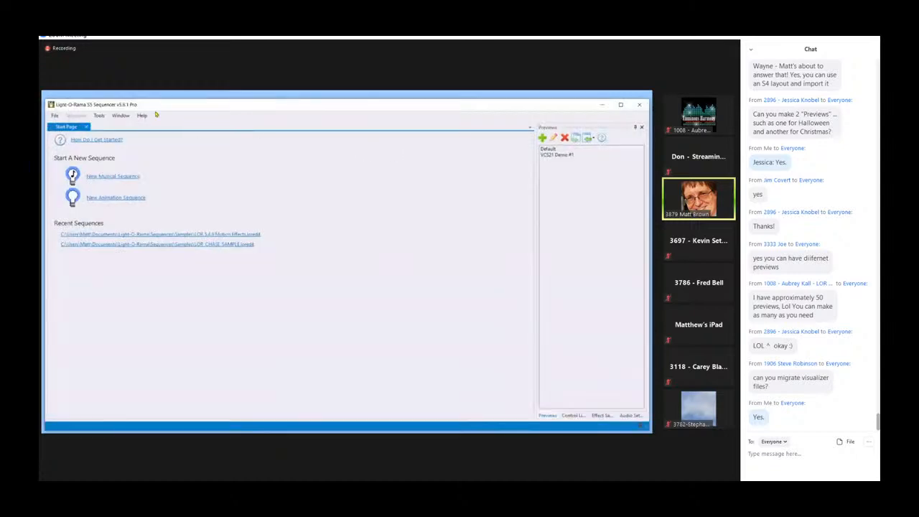
- Open the legacy sequence LOR_CHASE_SAMPLE.las again, with the file list filtered to LOR Legacy Sequence files
click(59, 116)
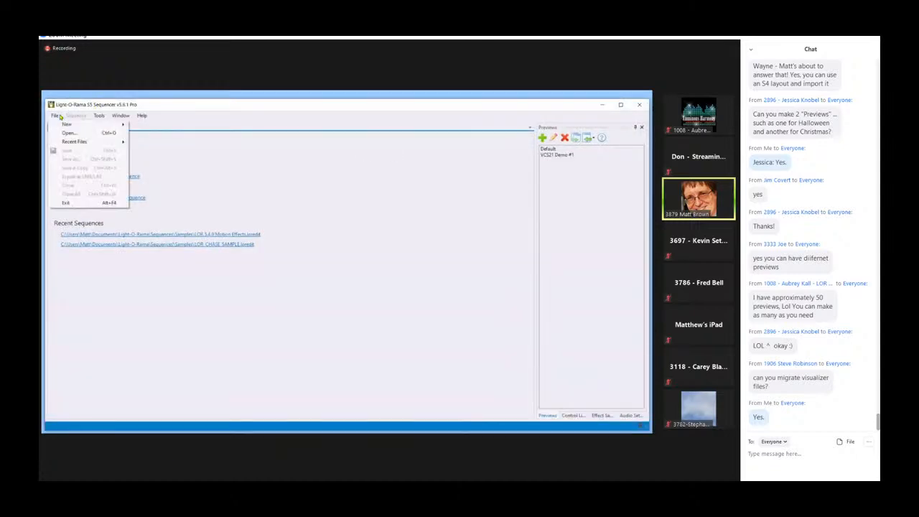
click(56, 116)
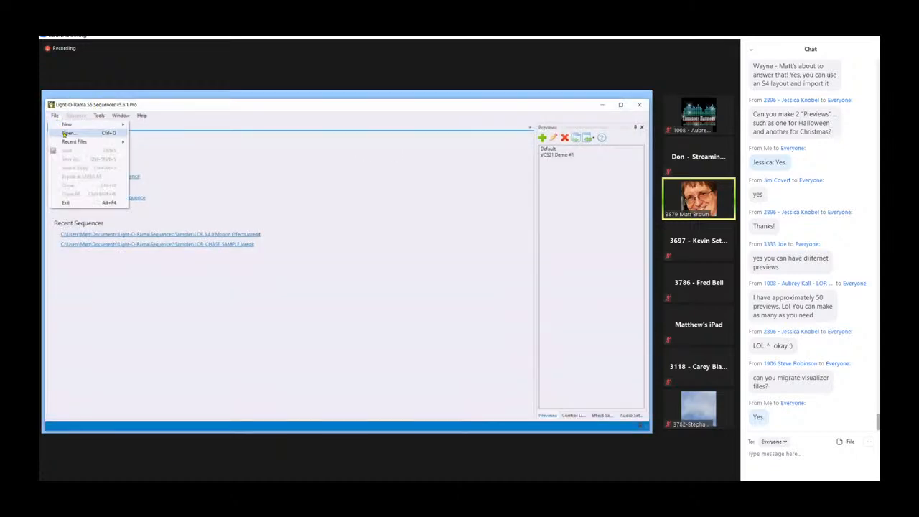
click(66, 133)
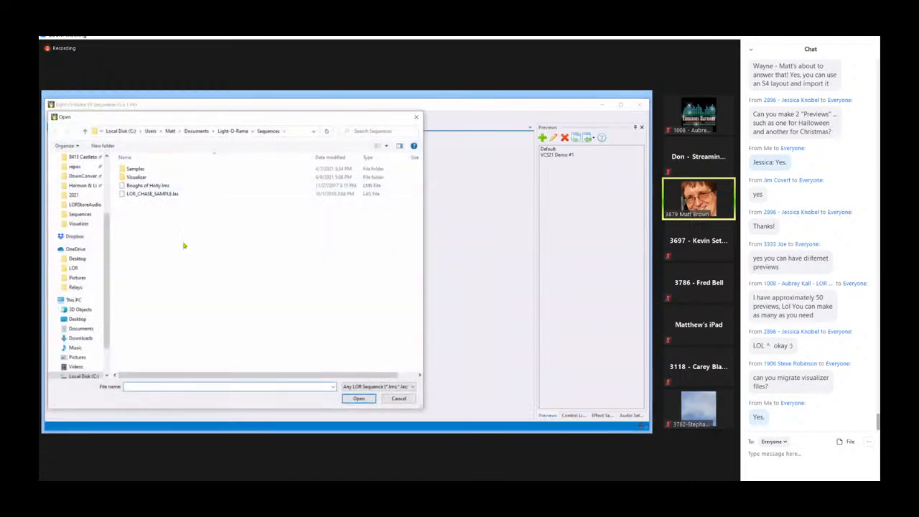
click(356, 387)
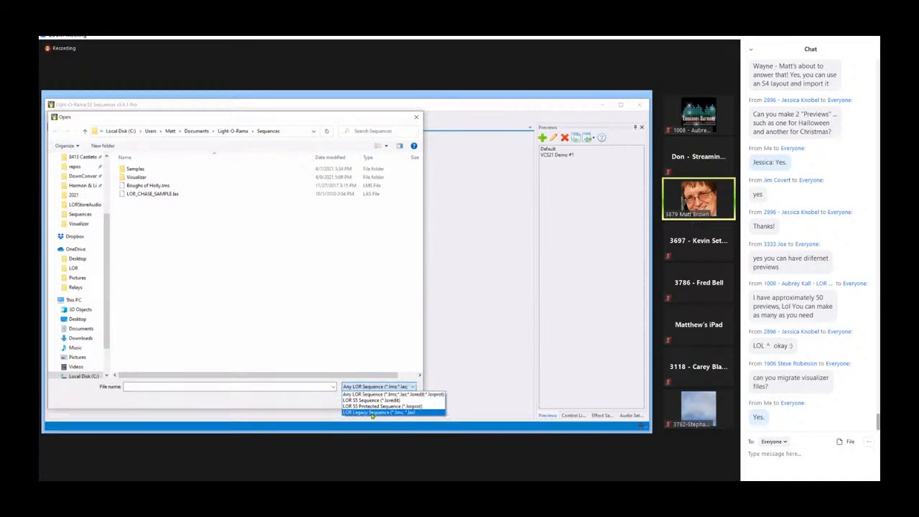
click(373, 413)
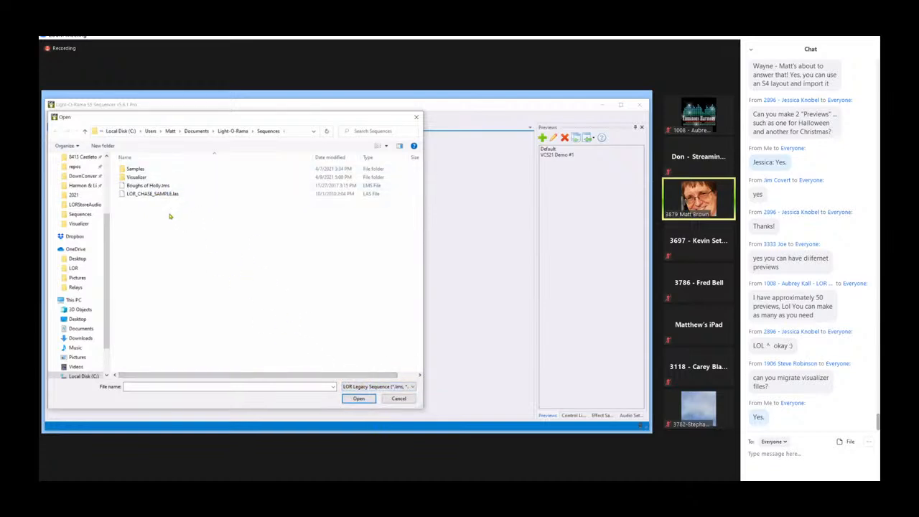
click(155, 194)
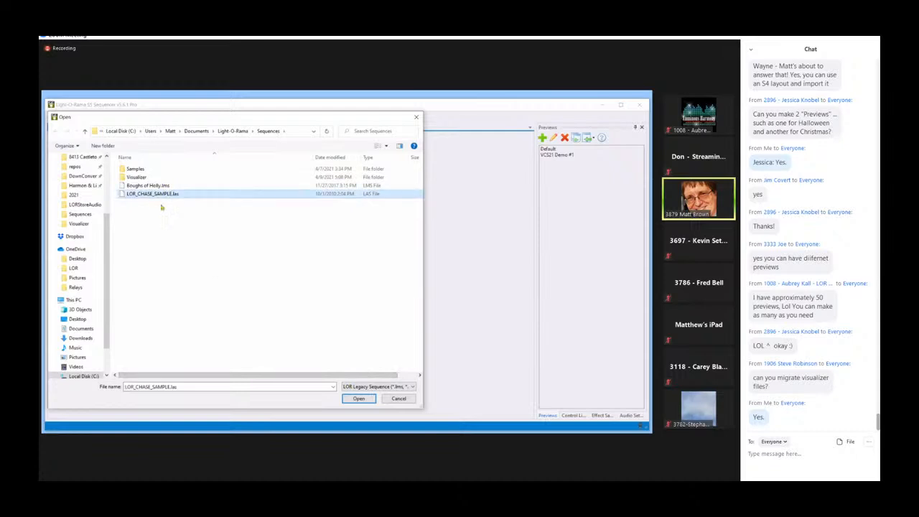
click(358, 399)
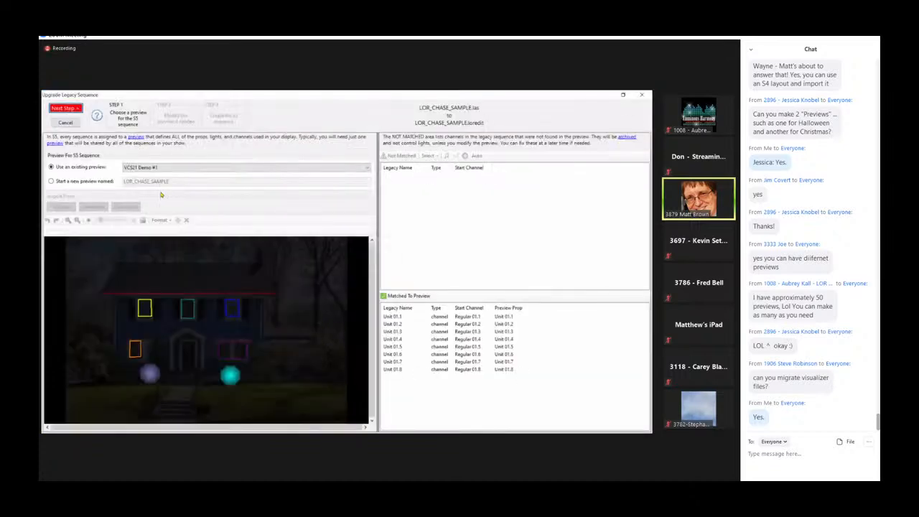
- Start a new preview named "VCS21 Demo #2" for the upgrade and import the sequence's Animation into it
click(82, 183)
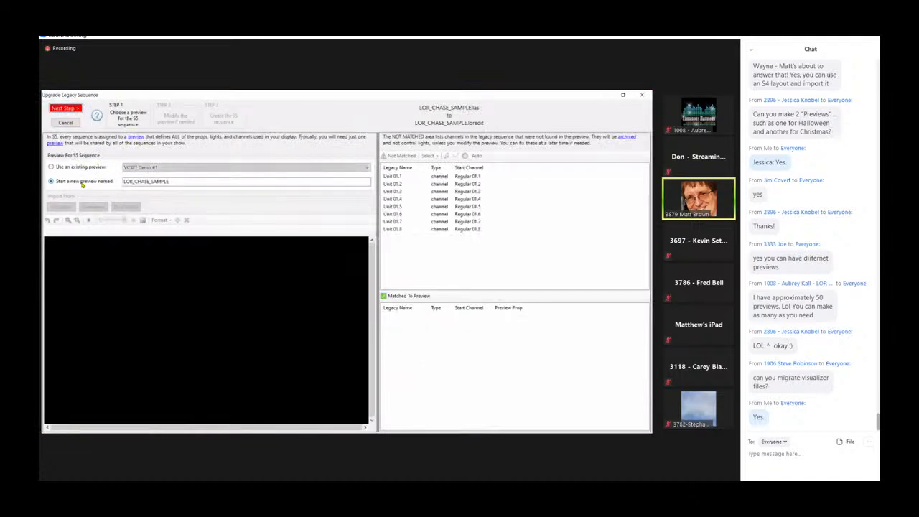
drag(176, 183, 95, 180)
text(VC3)
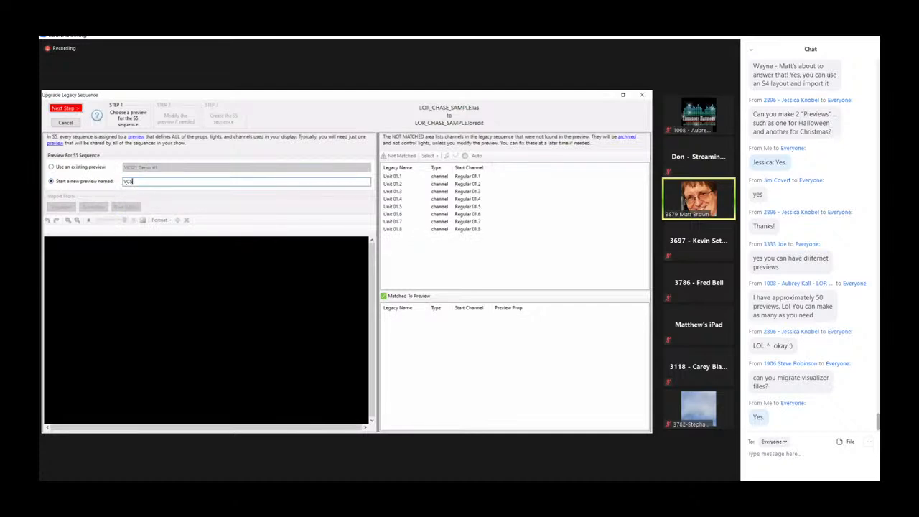
text(21 Demo #2)
click(65, 110)
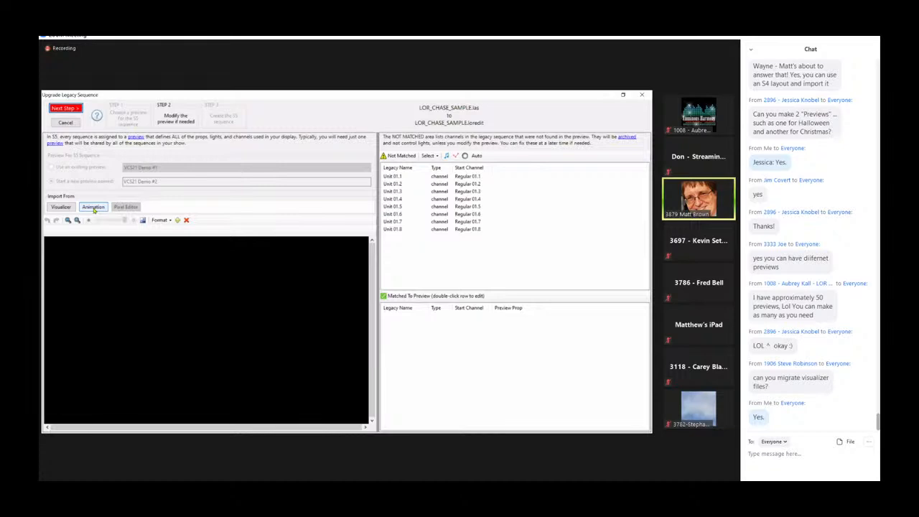
click(94, 208)
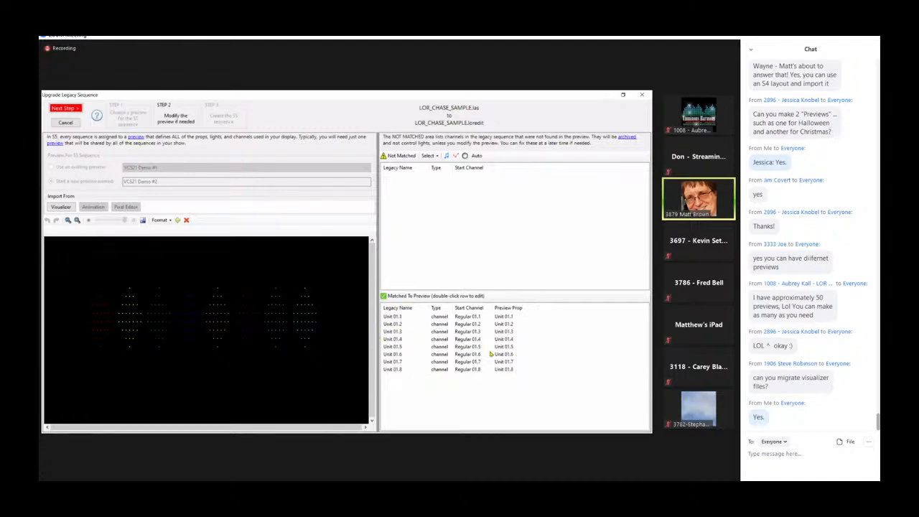
- Create the S5 sequence from the upgrade, importing Track 1 as a grid view
click(68, 112)
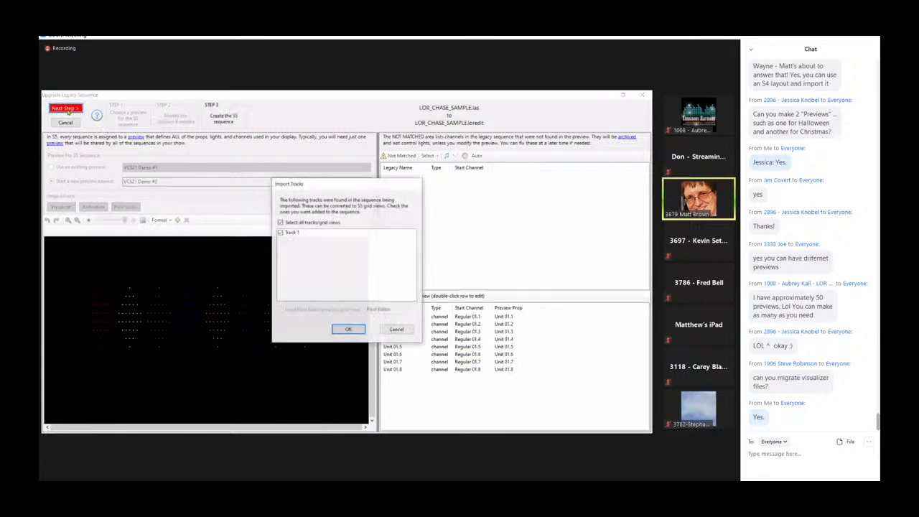
click(363, 331)
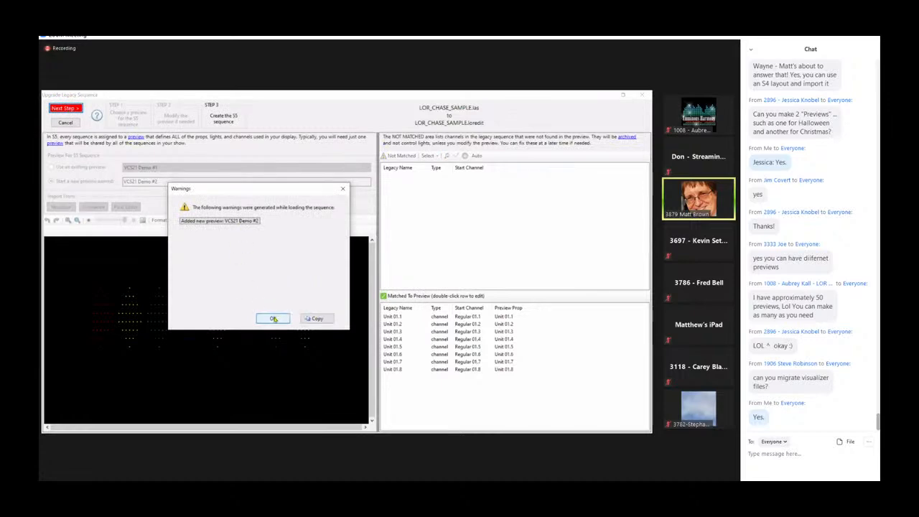
click(266, 318)
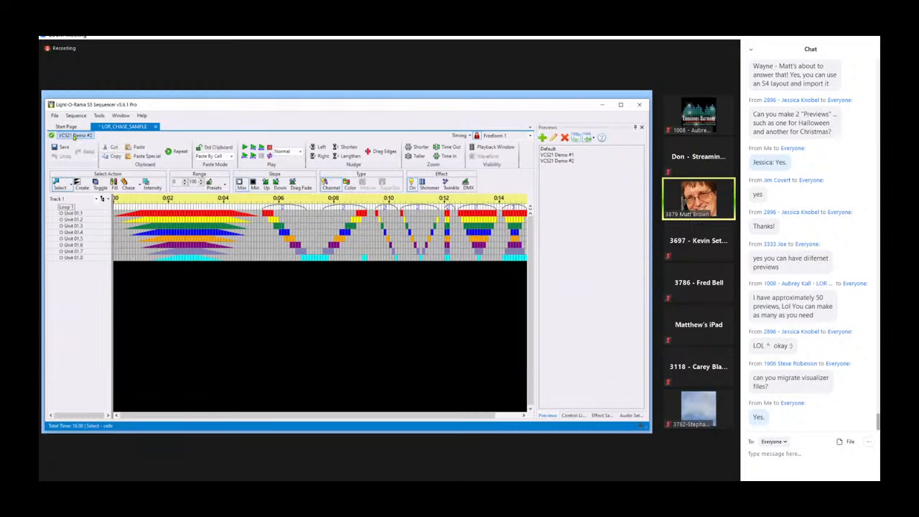
- Set the bulb size of all eight props, Unit 01.1 through Unit 01.8, to 6 in the VCS21 Demo #2 preview and save it
click(74, 136)
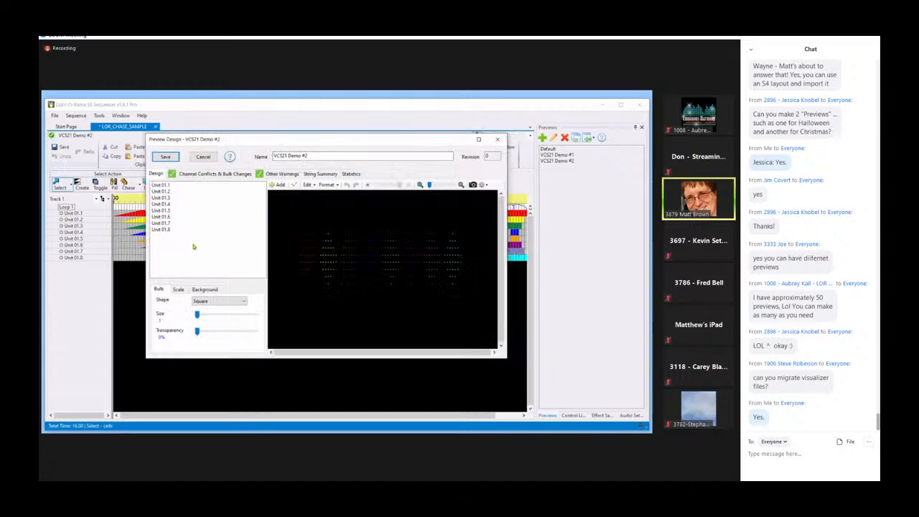
click(168, 186)
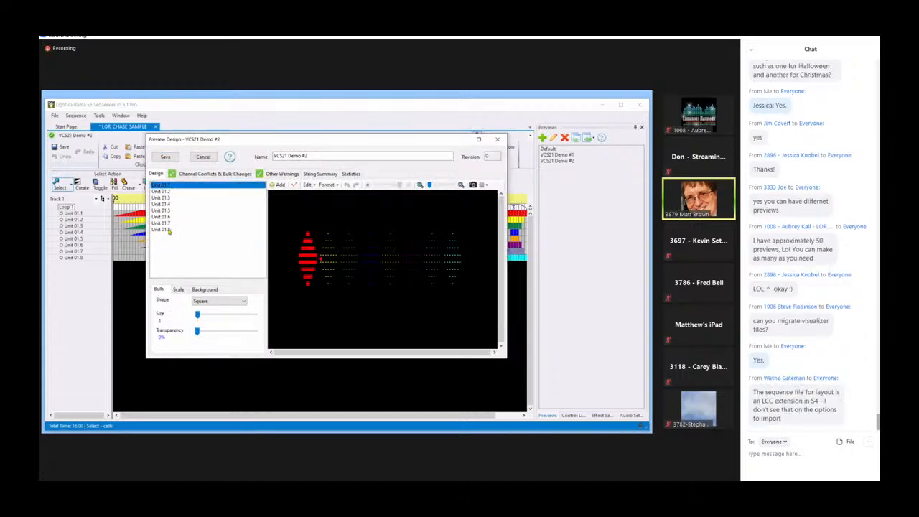
shift+click(168, 230)
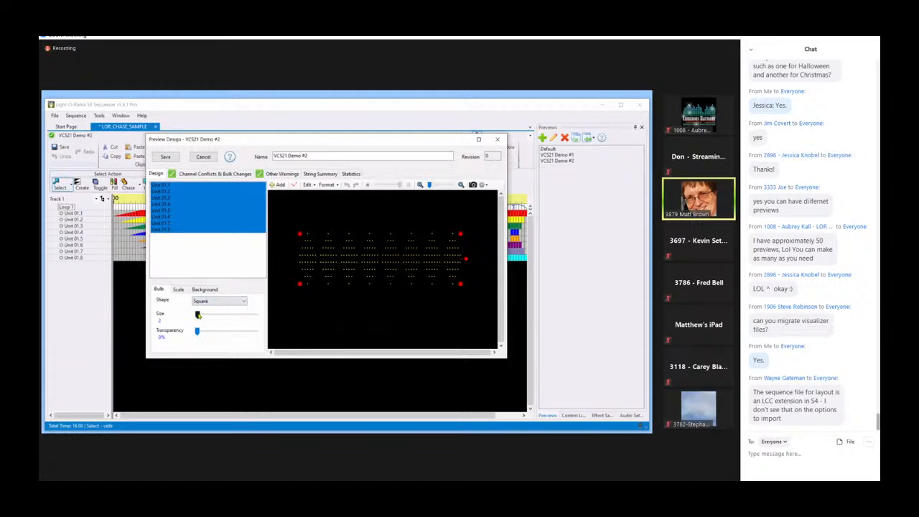
drag(198, 316, 200, 316)
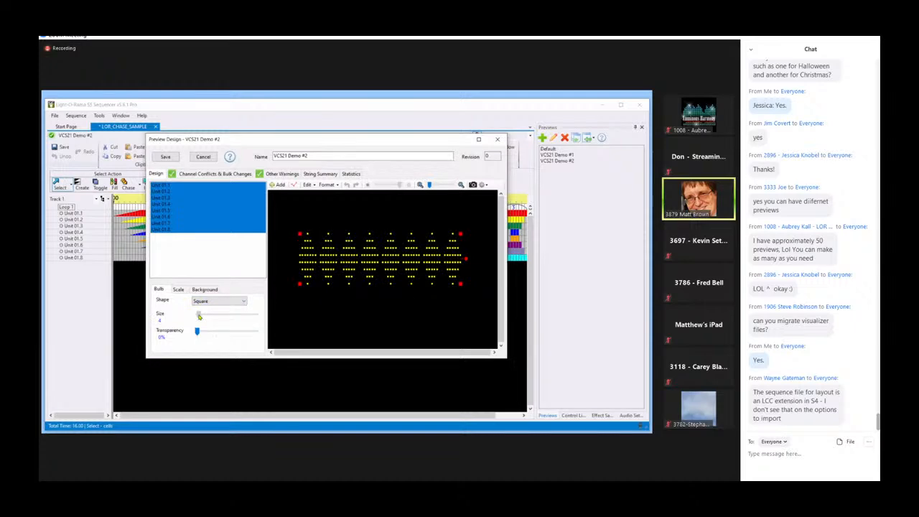
drag(199, 316, 201, 317)
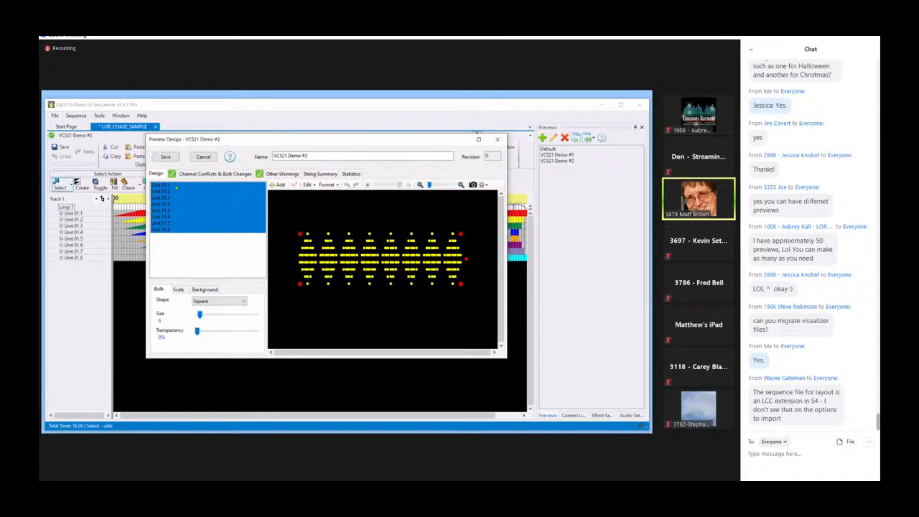
click(215, 242)
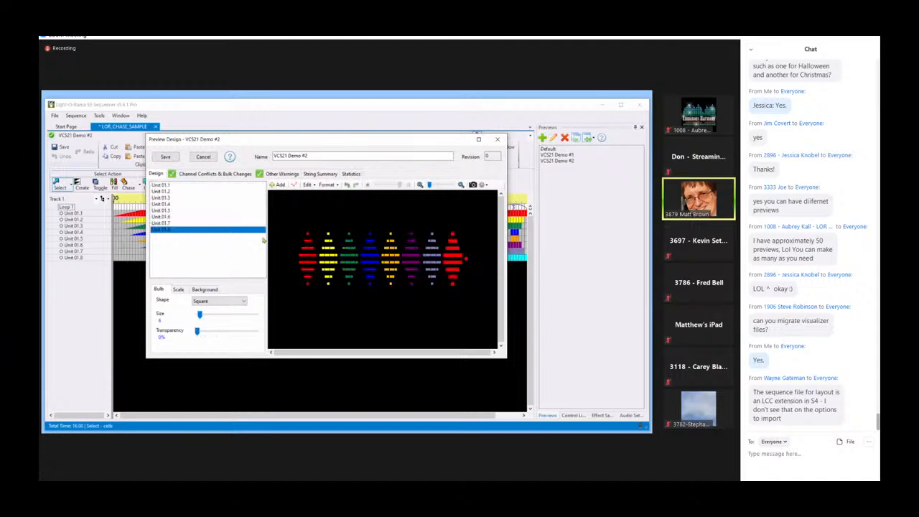
click(397, 301)
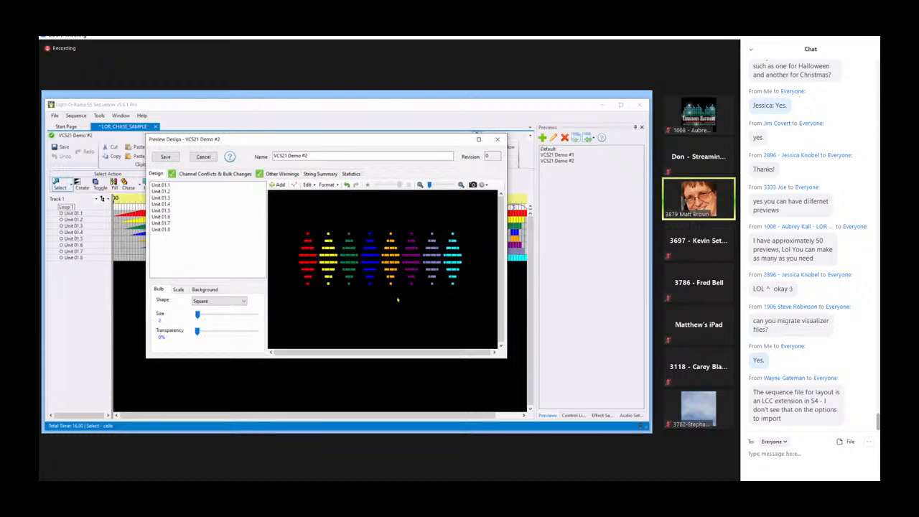
click(165, 156)
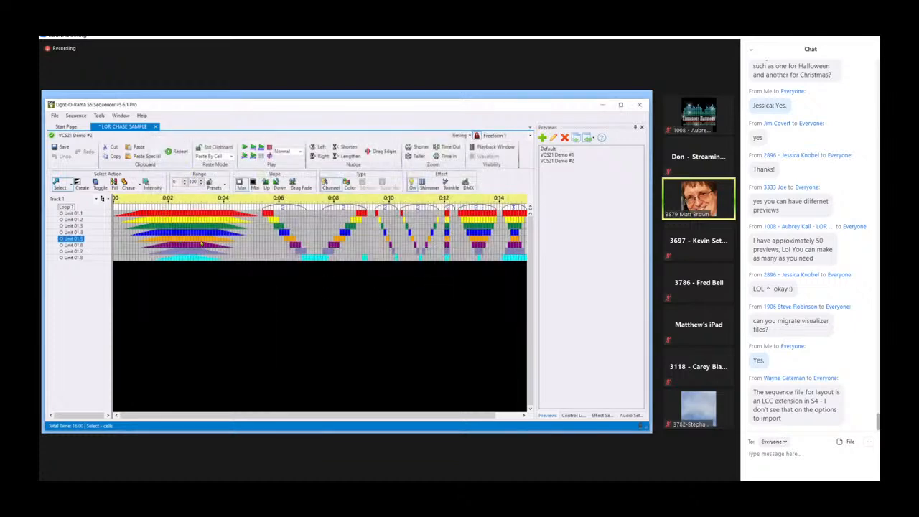
- Play the entire sequence on the imported animation preview, then close the playback window
click(488, 147)
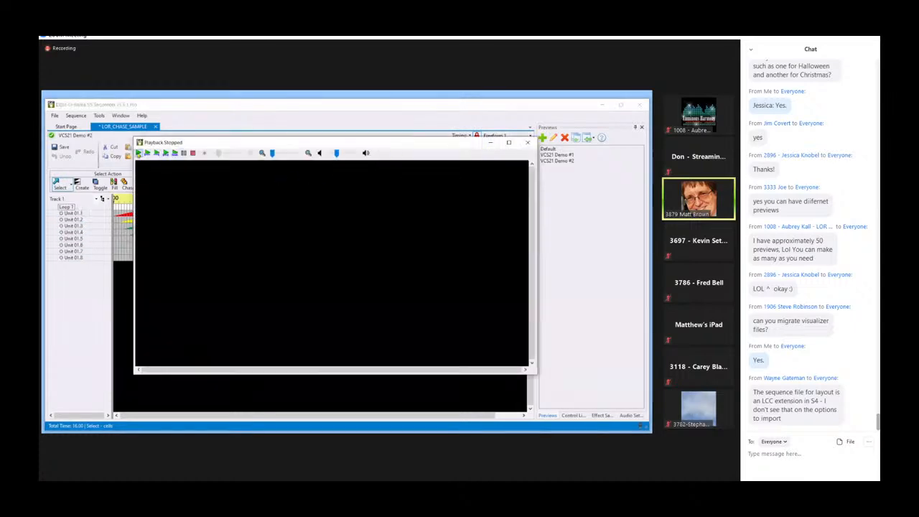
click(138, 153)
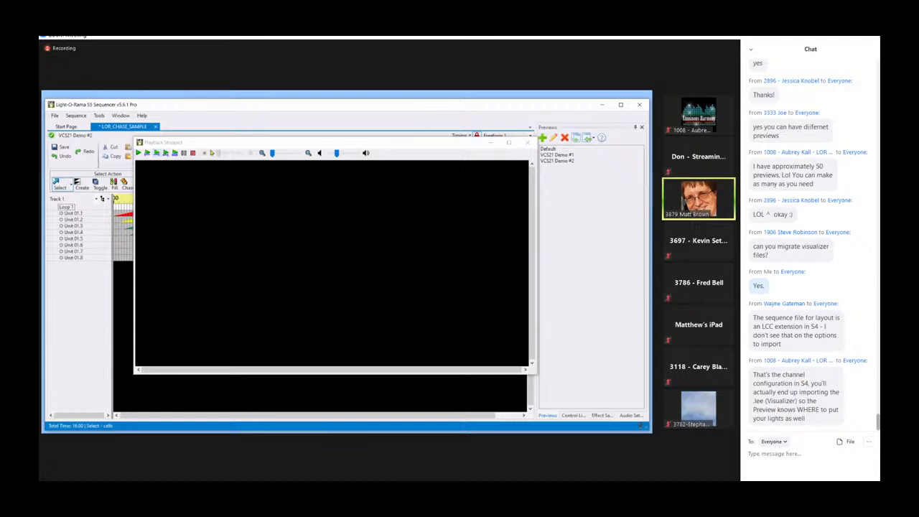
click(529, 143)
- Stagger the preview props by moving Unit 01.2, 01.4, 01.6 and 01.8 slightly below the others, then save the preview
click(87, 136)
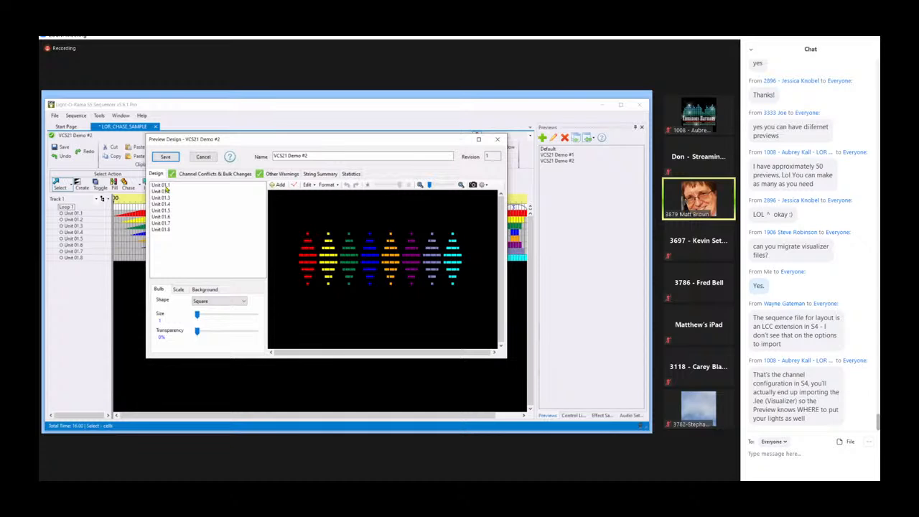
click(167, 191)
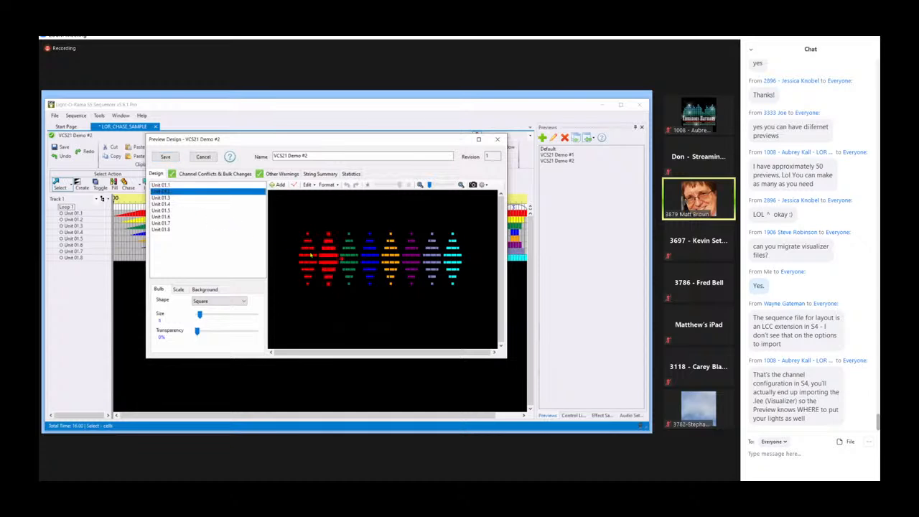
drag(328, 261, 328, 279)
click(156, 204)
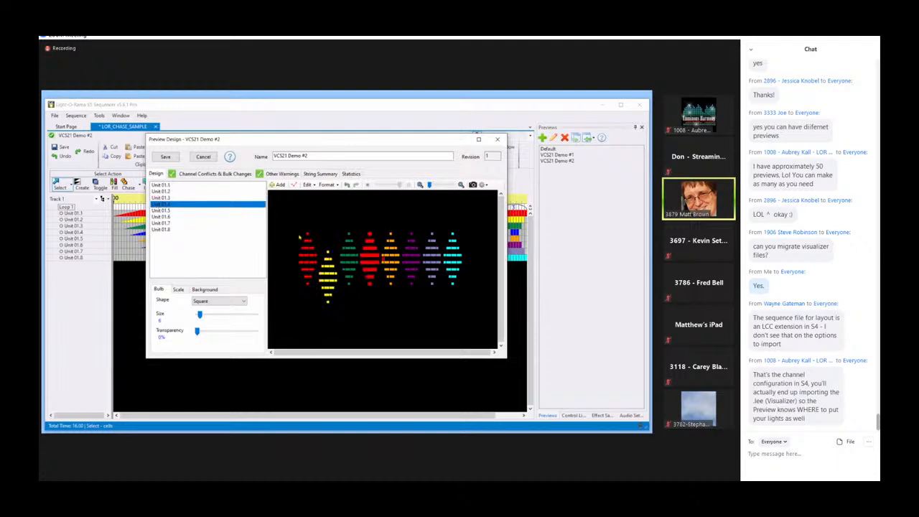
drag(369, 260, 369, 280)
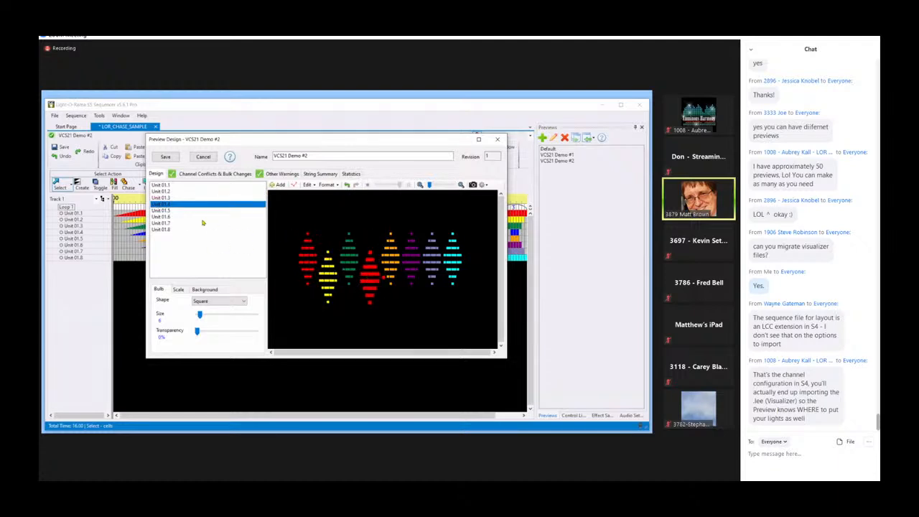
click(175, 217)
drag(415, 263, 413, 279)
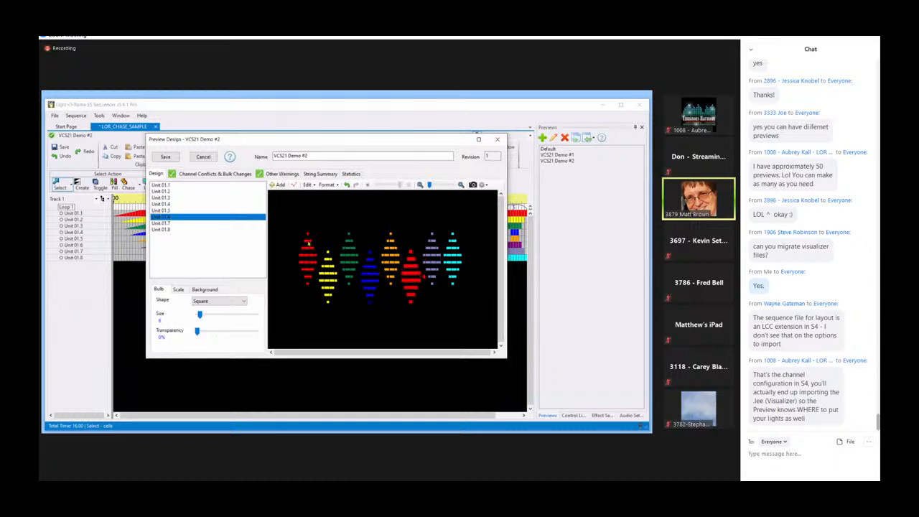
click(199, 231)
drag(456, 262, 455, 279)
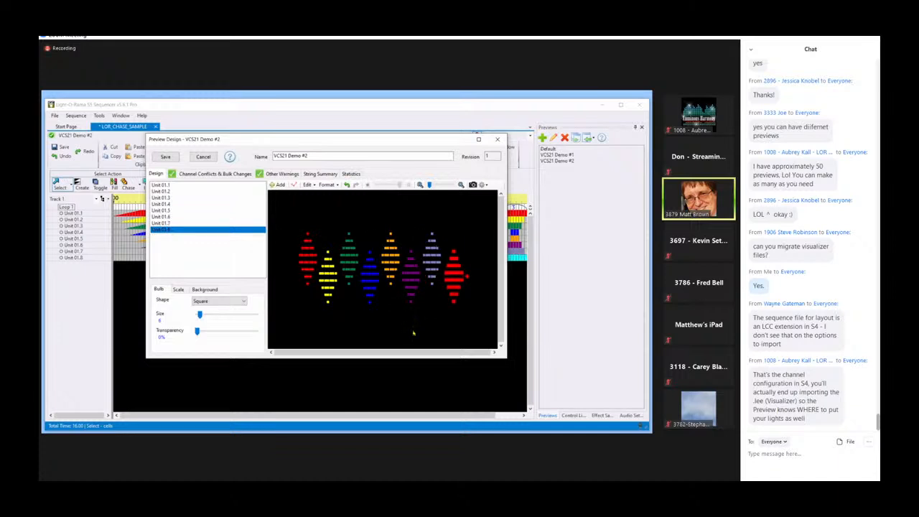
click(410, 332)
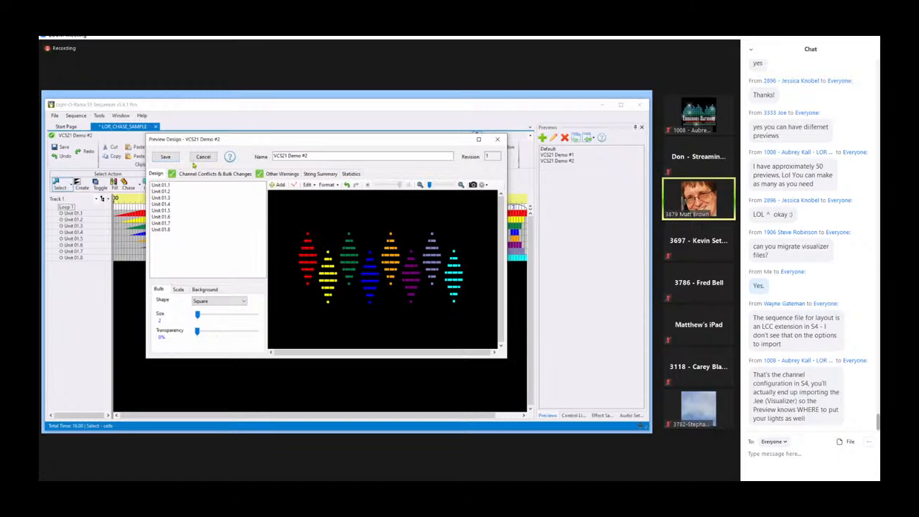
click(167, 157)
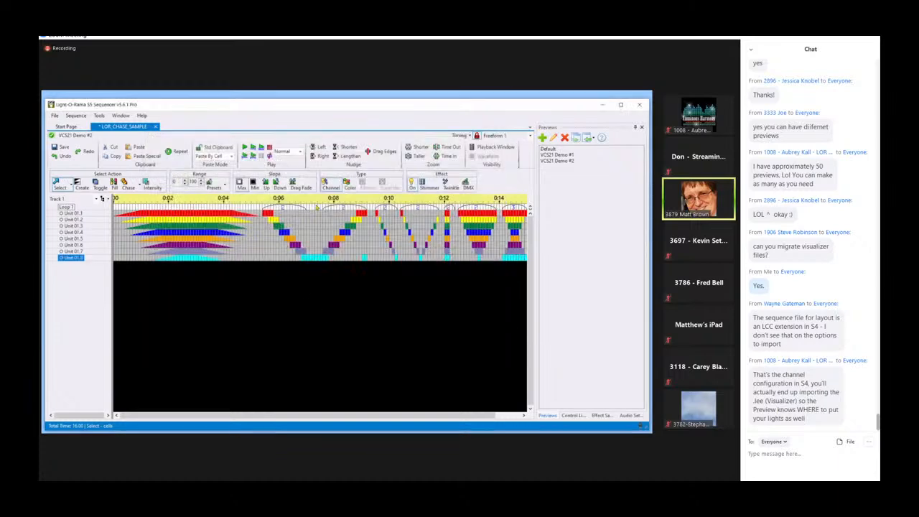
- Play the entire sequence on the staggered prop layout and stop the playback
click(493, 148)
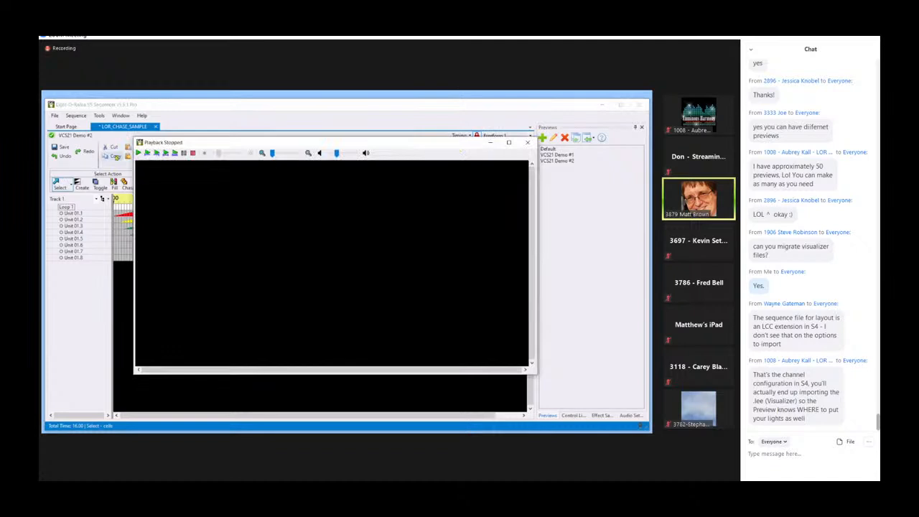
click(138, 153)
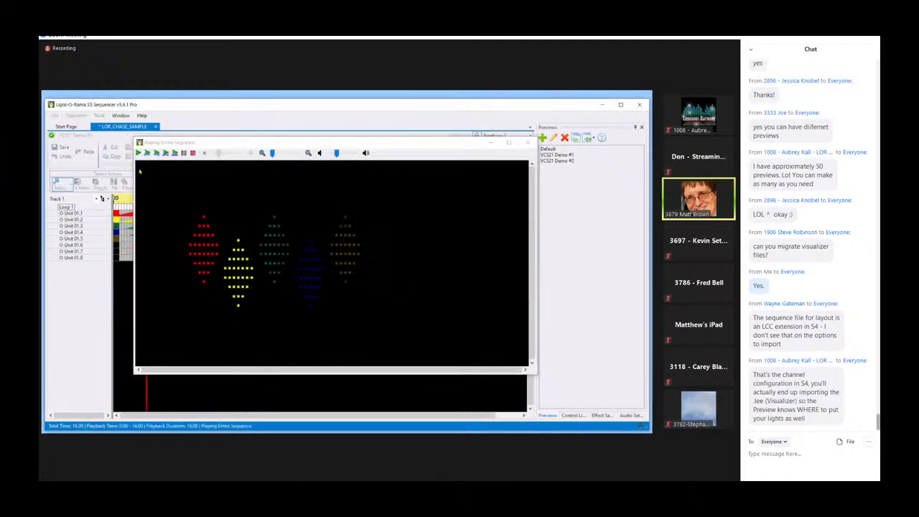
click(193, 153)
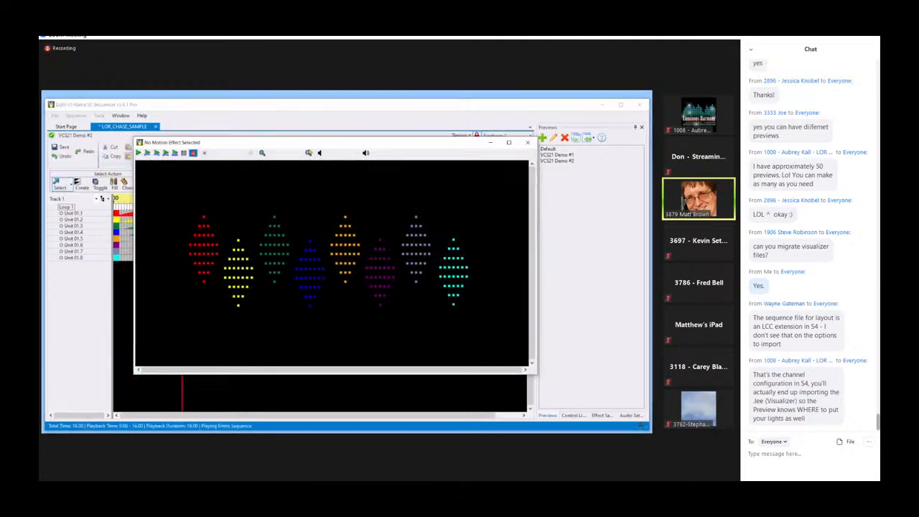
- Close the playback window and the LOR_CHASE_SAMPLE sequence without saving, and switch to the presentation to advance one slide
click(528, 142)
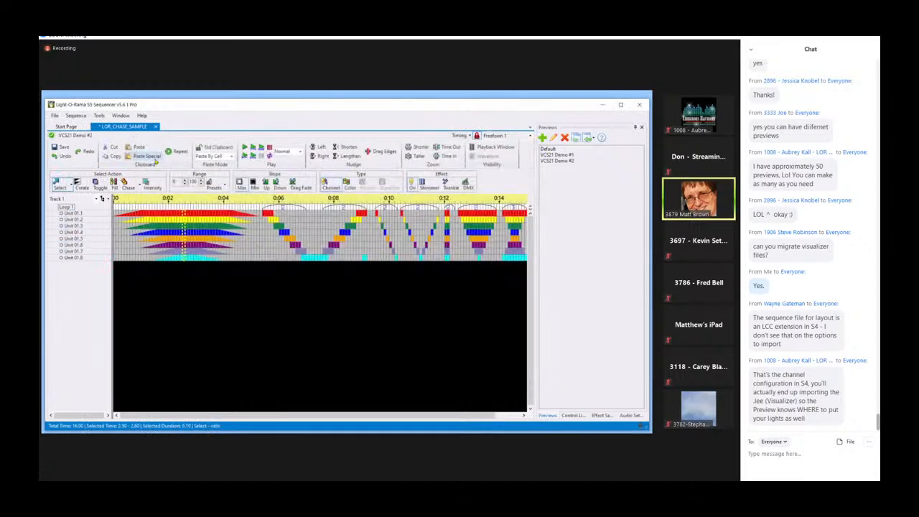
click(156, 126)
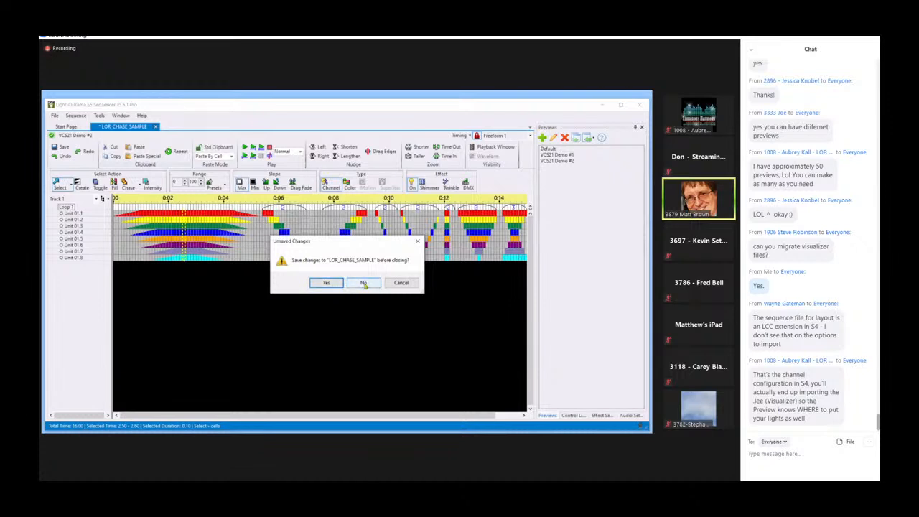
click(364, 283)
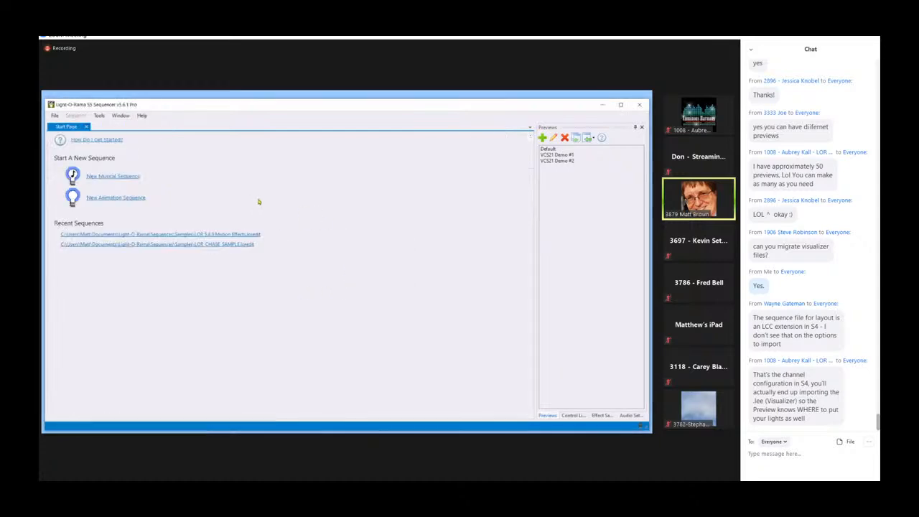
click(602, 105)
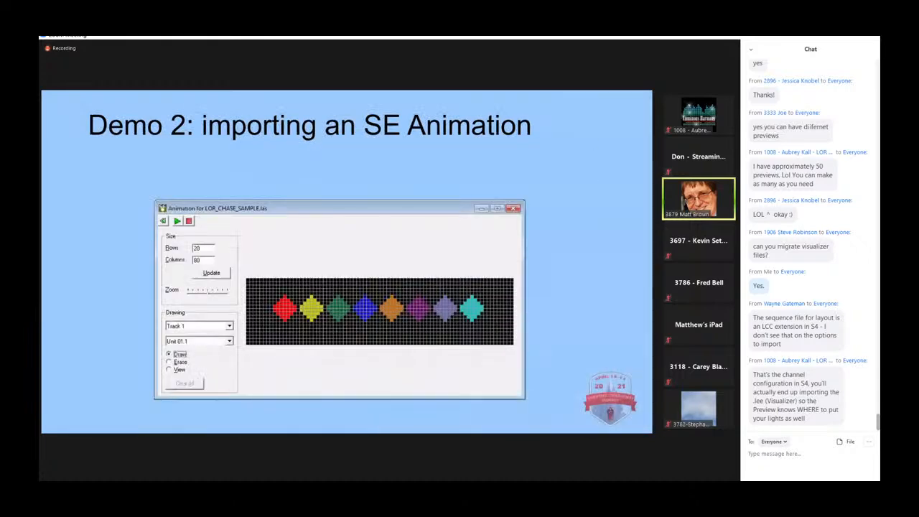
key(Right)
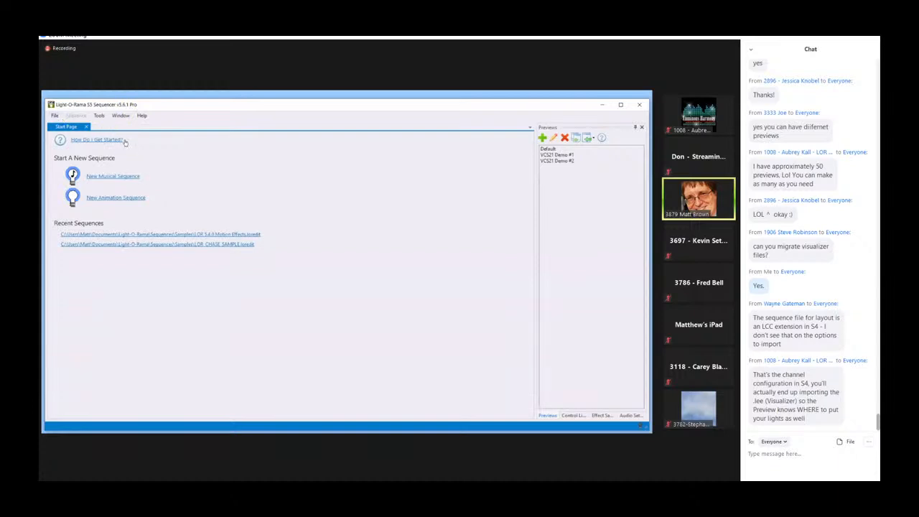
- Open the legacy sequence Oh Come Emmanuel - Lindsey Sterling Test.lms from the Visualizer folder for upgrading
click(54, 116)
click(67, 133)
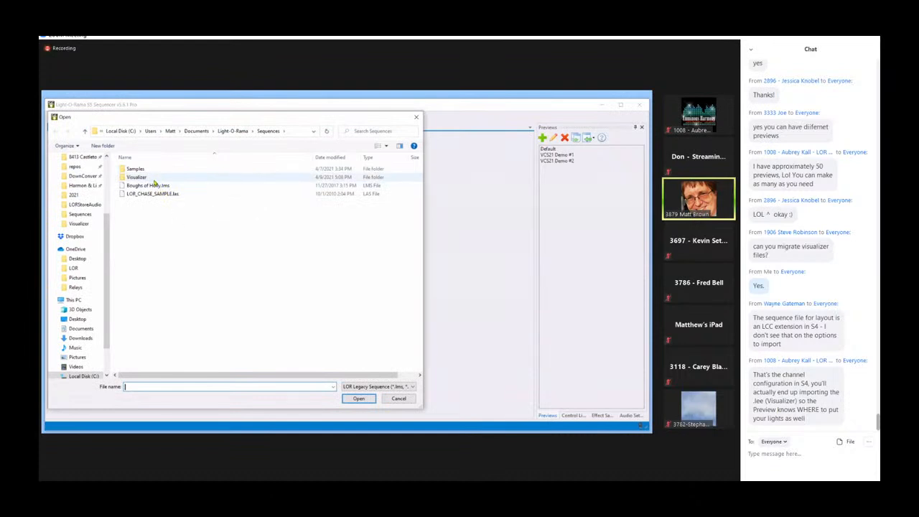
double_click(153, 178)
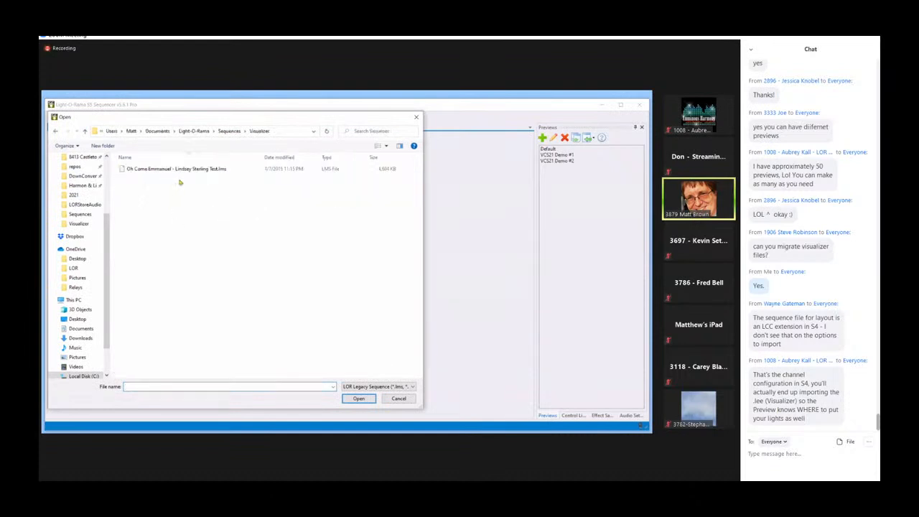
click(154, 171)
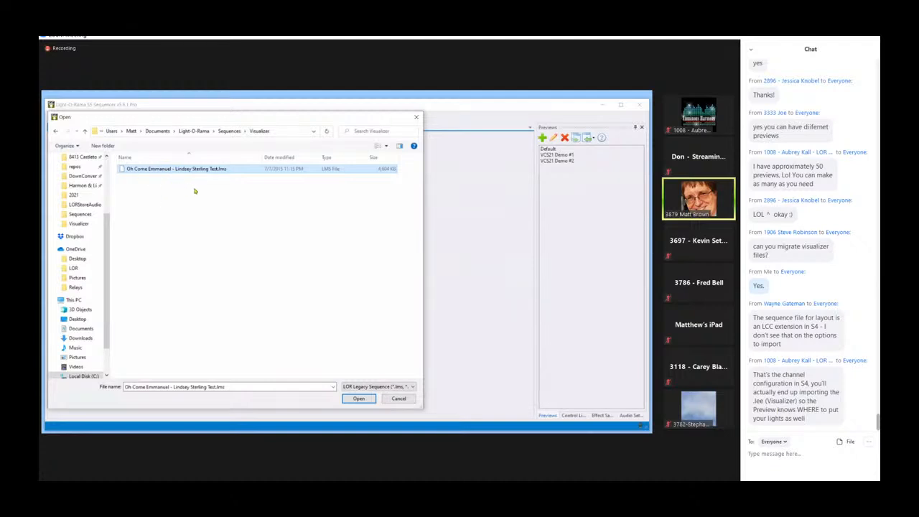
click(360, 399)
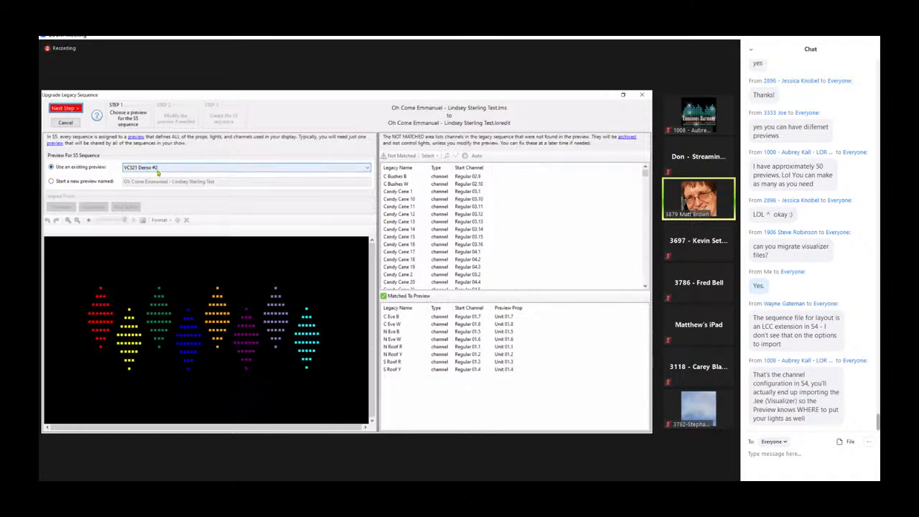
- Start a new preview named Oh Come Emmanuel - Lindsey Sterling Test for the upgrade and proceed to modifying it
click(90, 182)
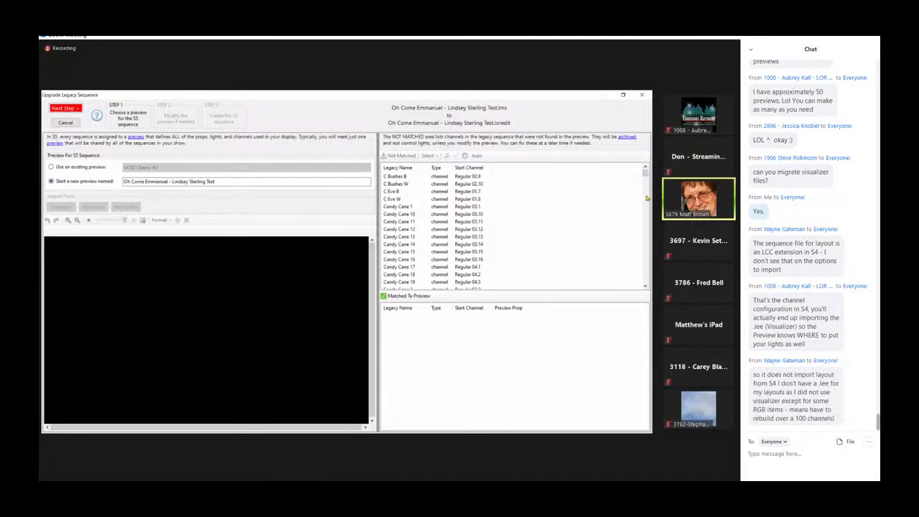
mouse_move(645, 173)
mouse_down()
mouse_move(650, 289)
mouse_move(646, 173)
mouse_up()
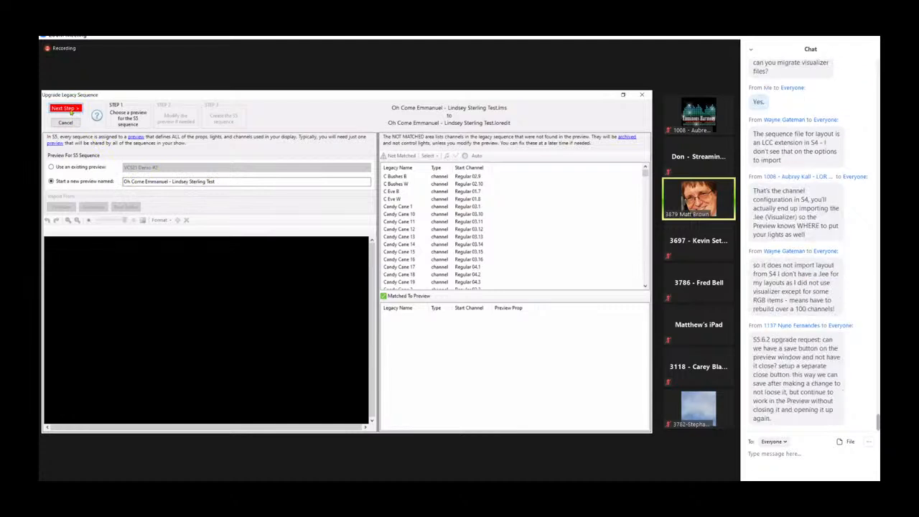
click(70, 110)
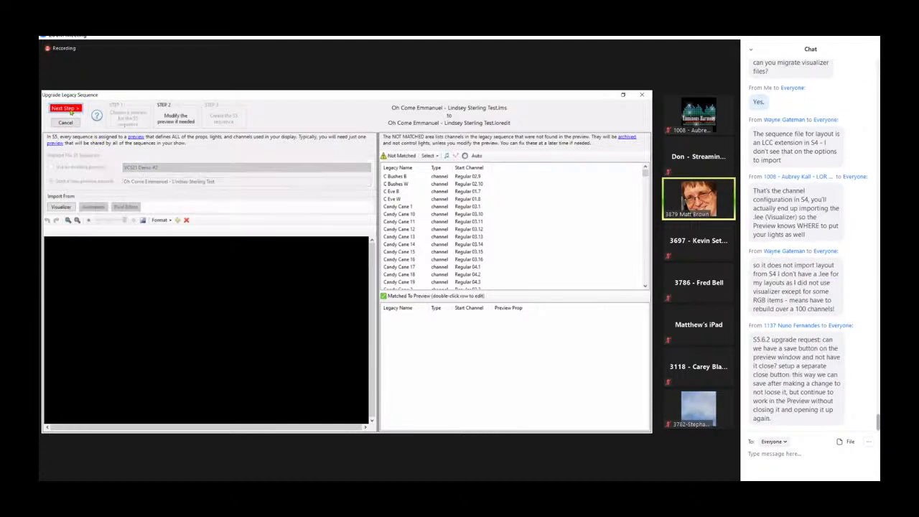
- Import the Visualizer file Chapman Home 3.lee into the new preview and dismiss the import results
click(61, 207)
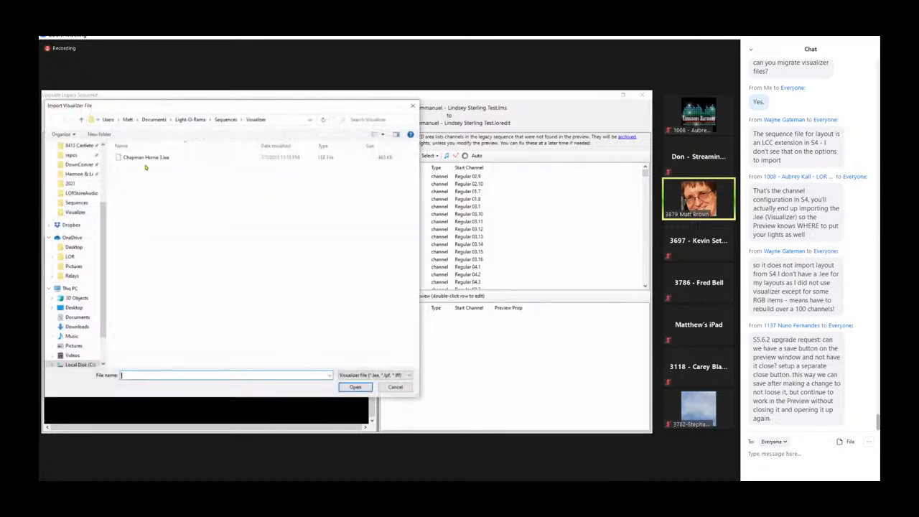
click(147, 157)
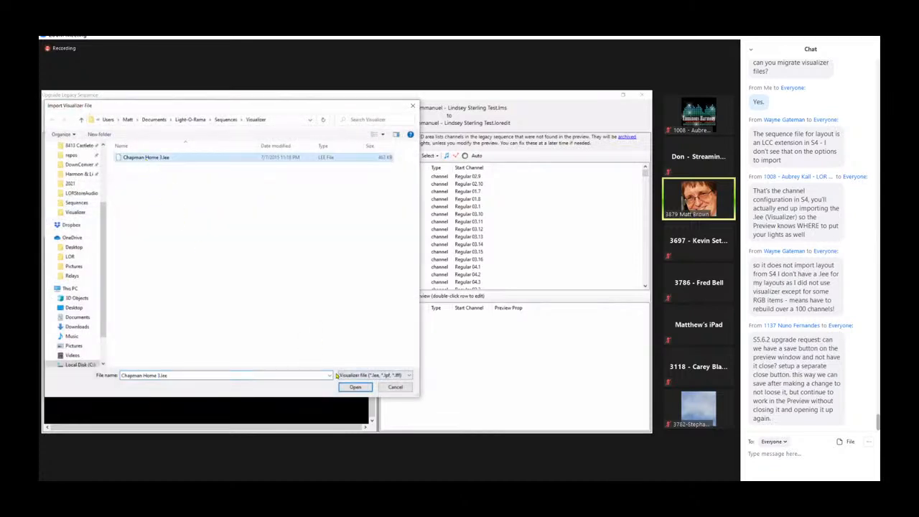
click(355, 387)
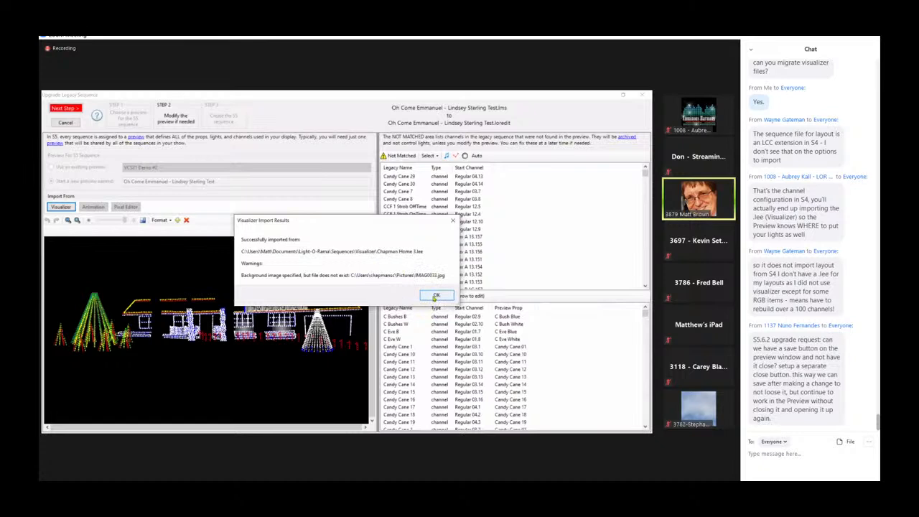
click(436, 296)
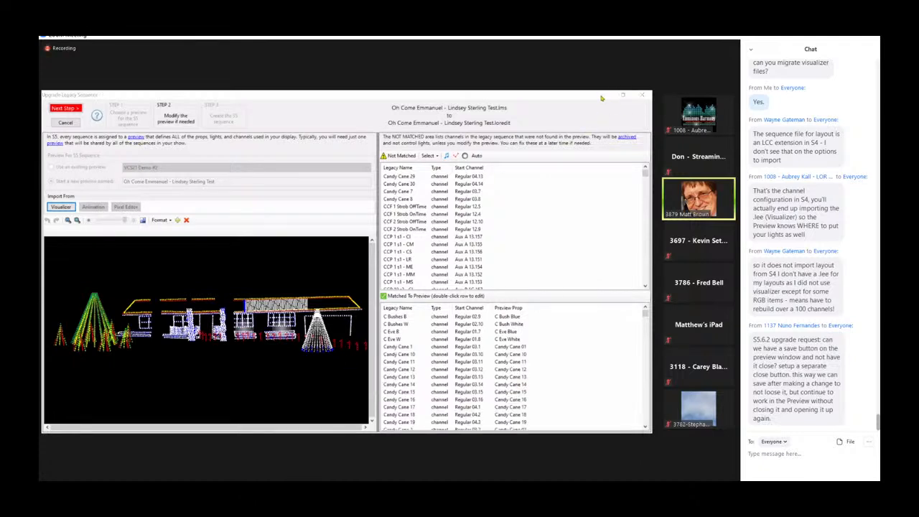
- Compare the unmatched Candy Cane 29, 30, 7 and 8 channels with the candy canes already matched to the preview
click(602, 97)
mouse_move(645, 314)
mouse_down()
mouse_move(645, 412)
mouse_move(646, 302)
mouse_up()
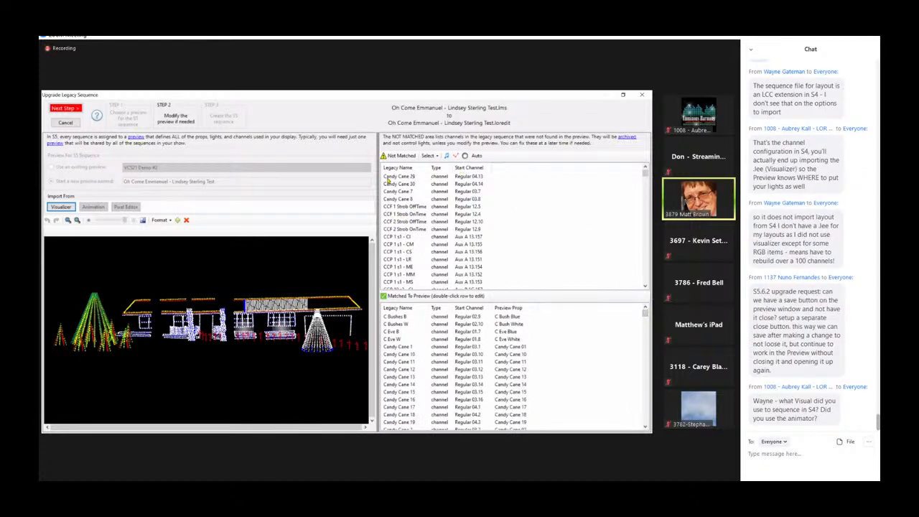
click(392, 177)
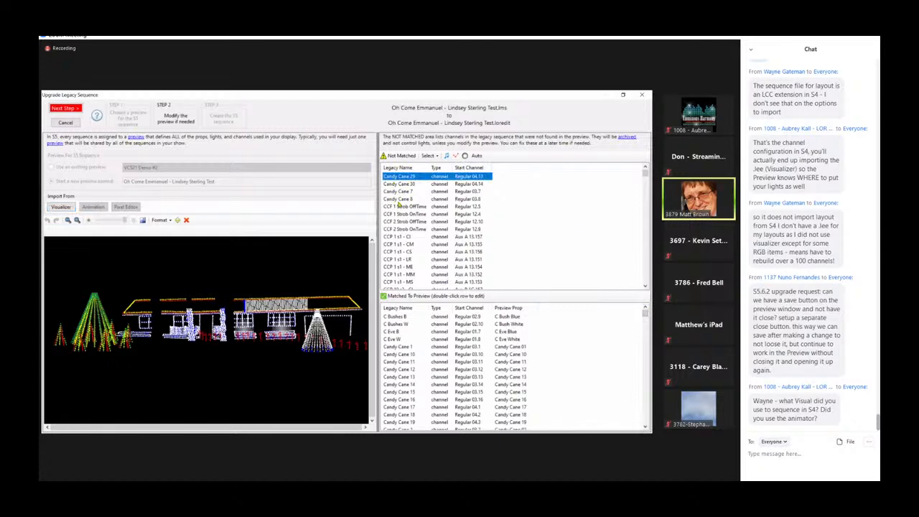
shift+click(400, 200)
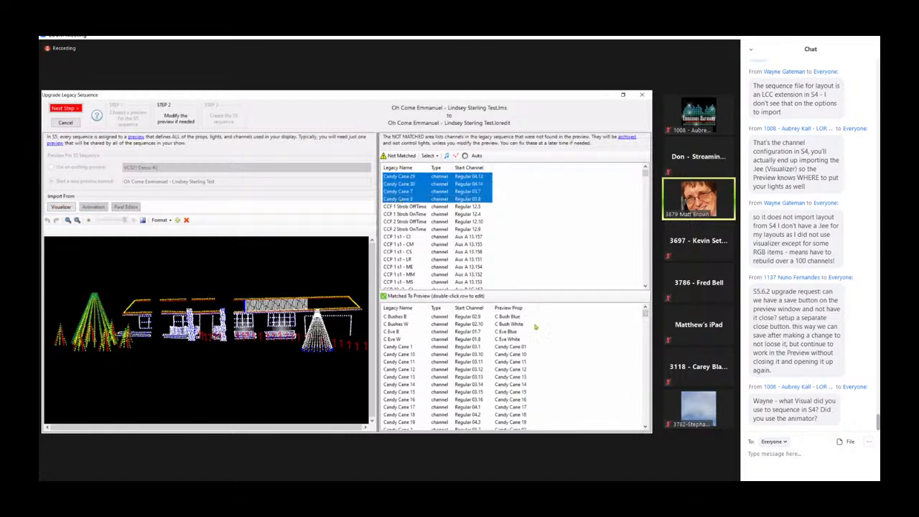
scroll(412, 365, down, 5)
scroll(412, 364, down, 1)
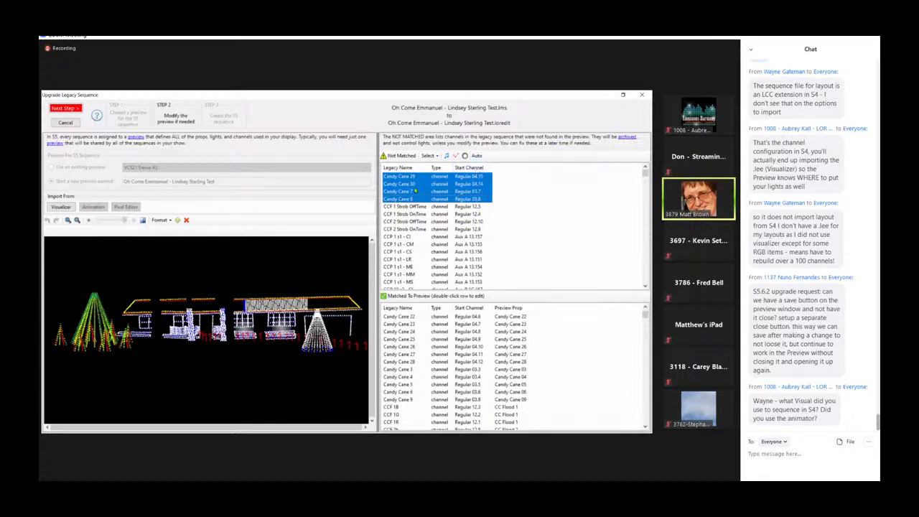
- Automatically create preview props for the unmatched Candy Cane 29, 30, 7 and 8 channels and check them in the matched list
click(411, 176)
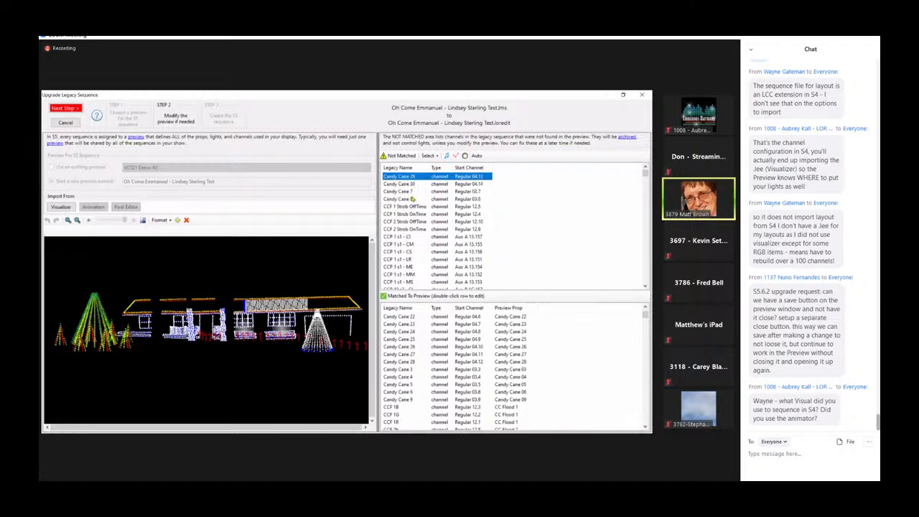
shift+click(413, 198)
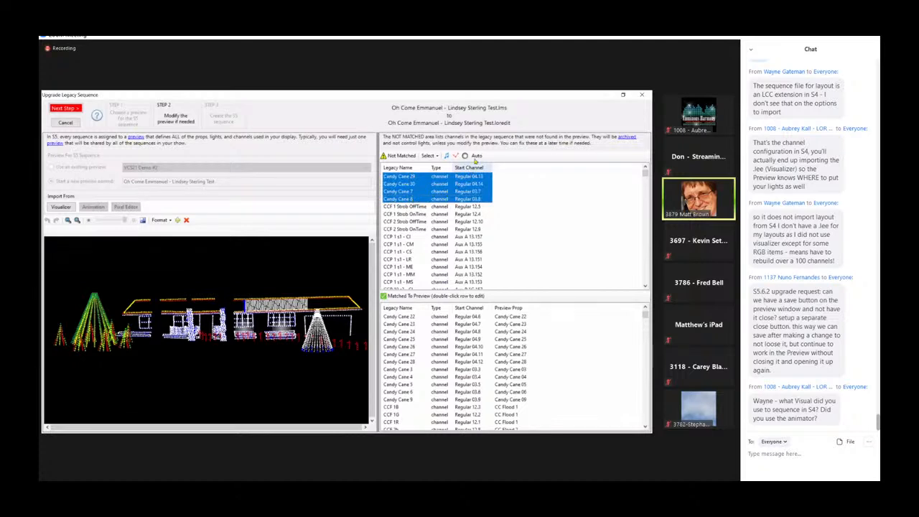
click(476, 156)
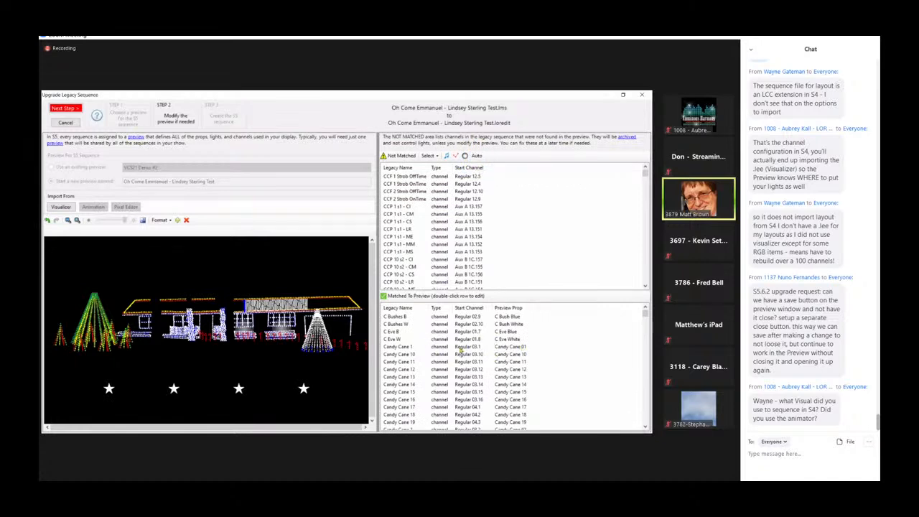
scroll(424, 361, down, 9)
scroll(413, 346, up, 1)
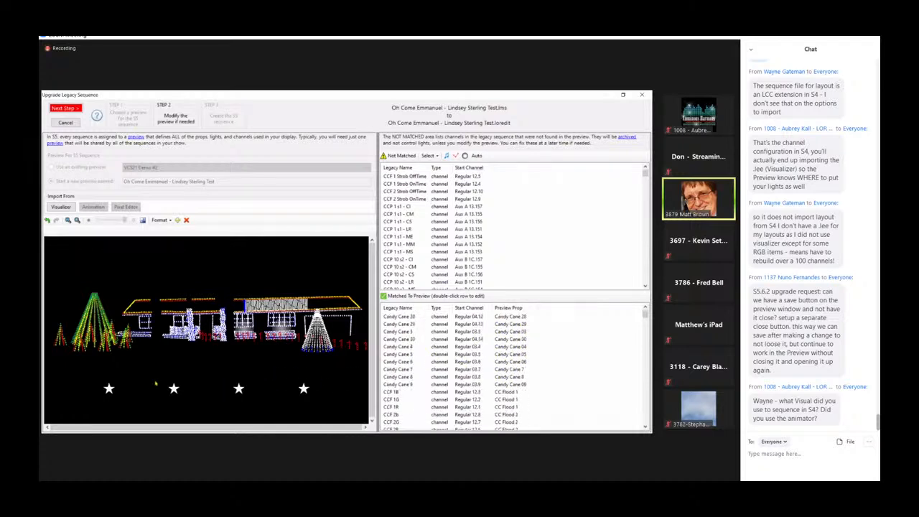
- Select each of the four star-shaped props below the house in the preview to identify it, and clear the selection
click(111, 393)
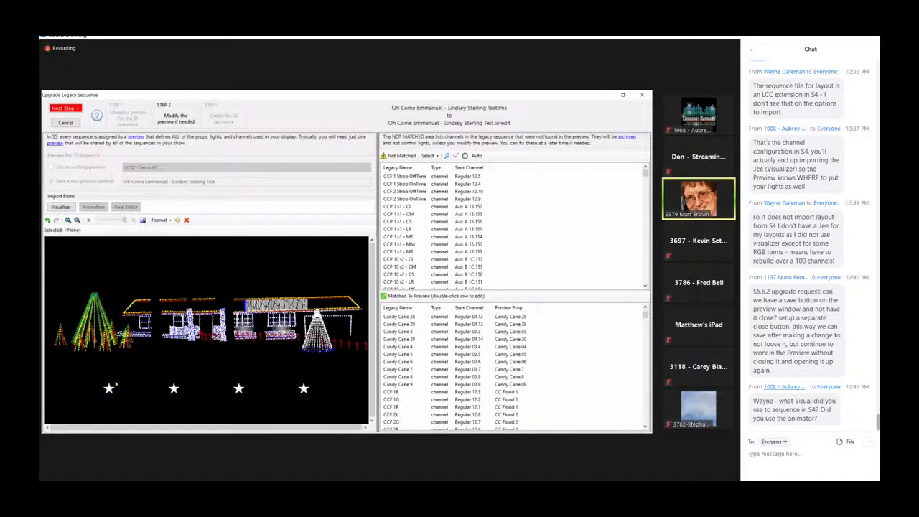
click(109, 391)
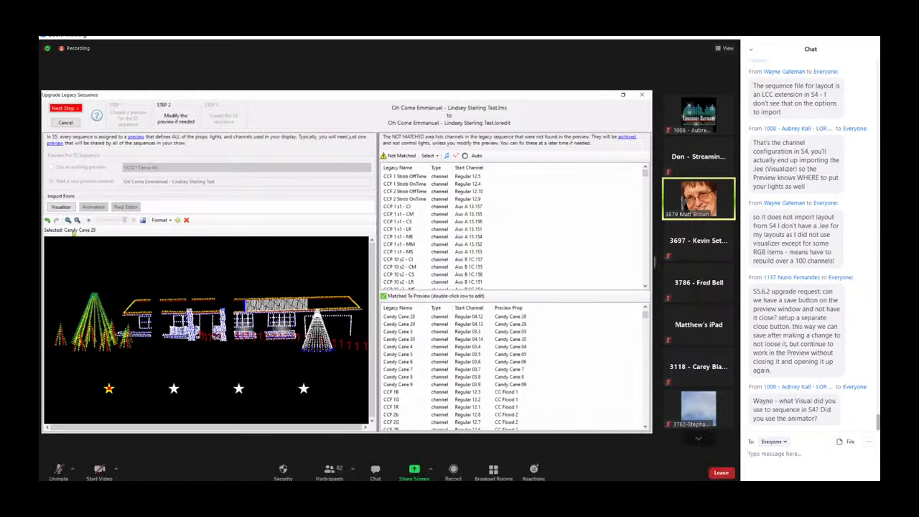
click(174, 389)
click(330, 473)
click(238, 389)
click(303, 389)
click(273, 372)
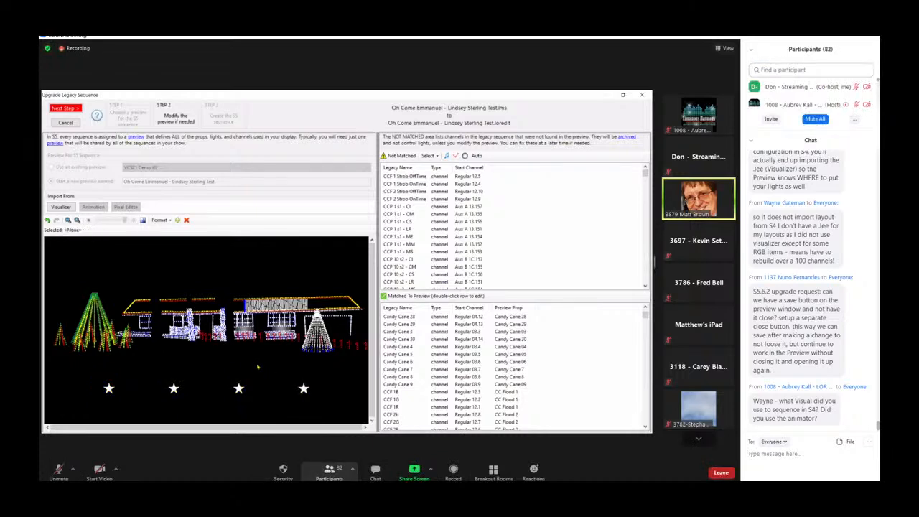
click(330, 472)
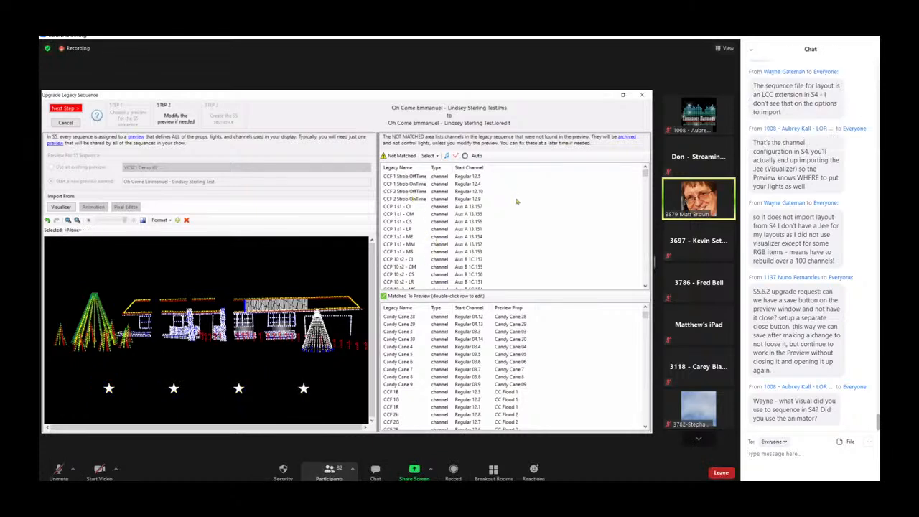
- Widen the Legacy Name column of the unmatched list and examine the remaining CCF strobe and CCP channels
drag(430, 167, 454, 168)
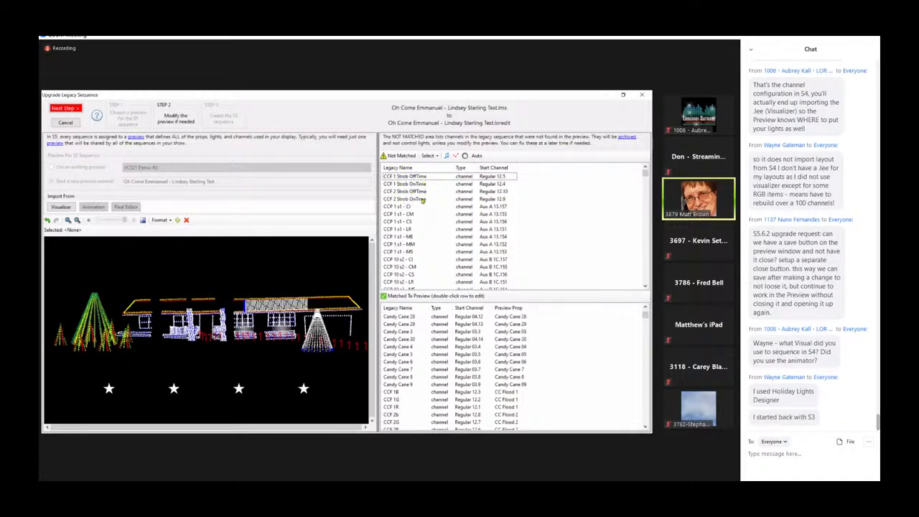
click(416, 179)
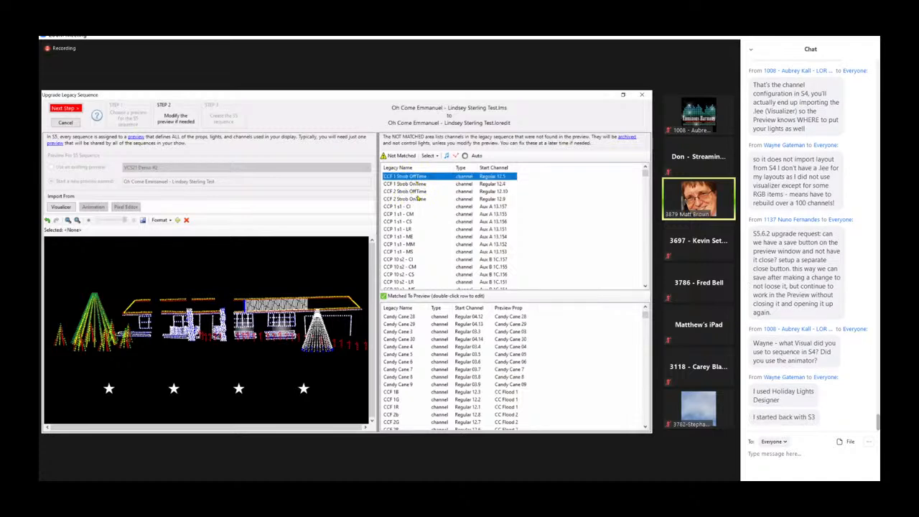
shift+click(420, 199)
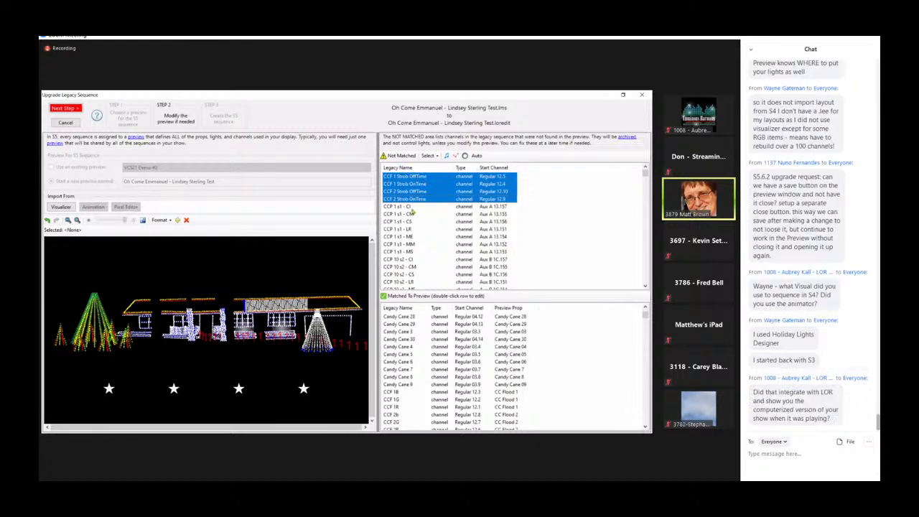
click(410, 208)
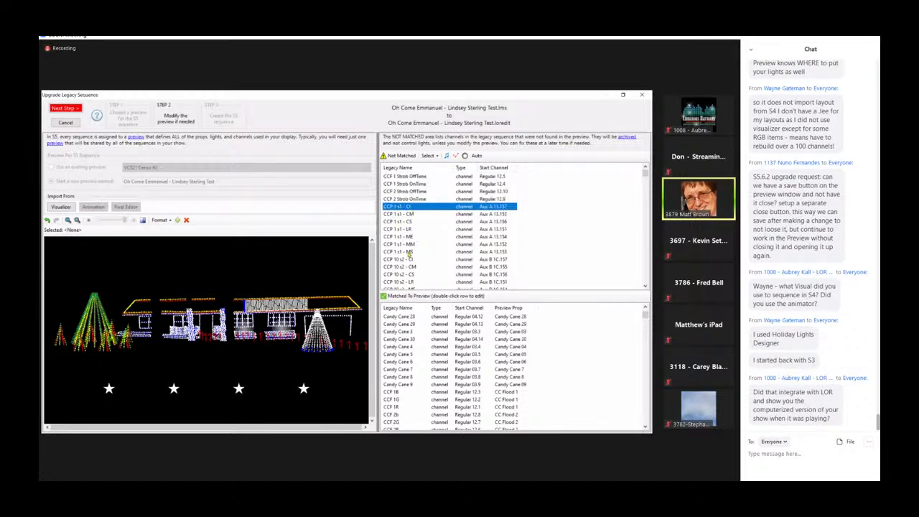
scroll(411, 255, down, 1)
scroll(411, 254, down, 1)
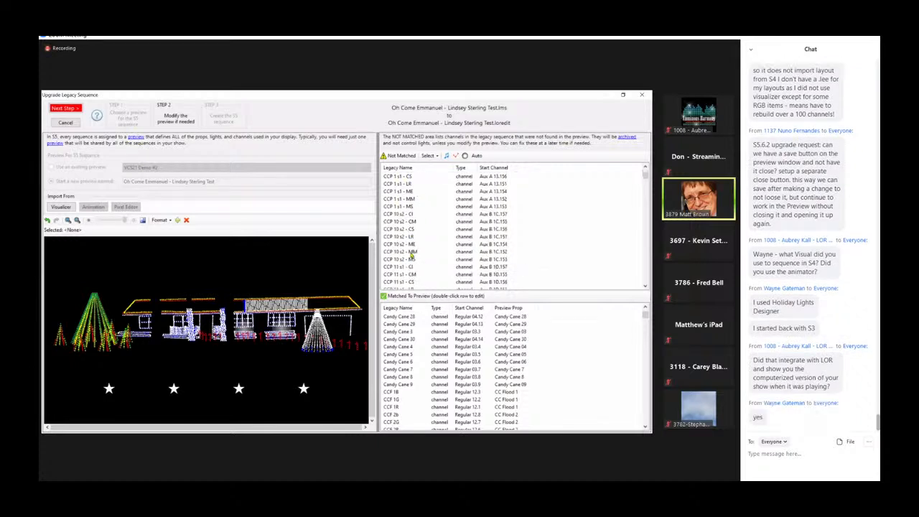
scroll(413, 237, up, 2)
click(429, 177)
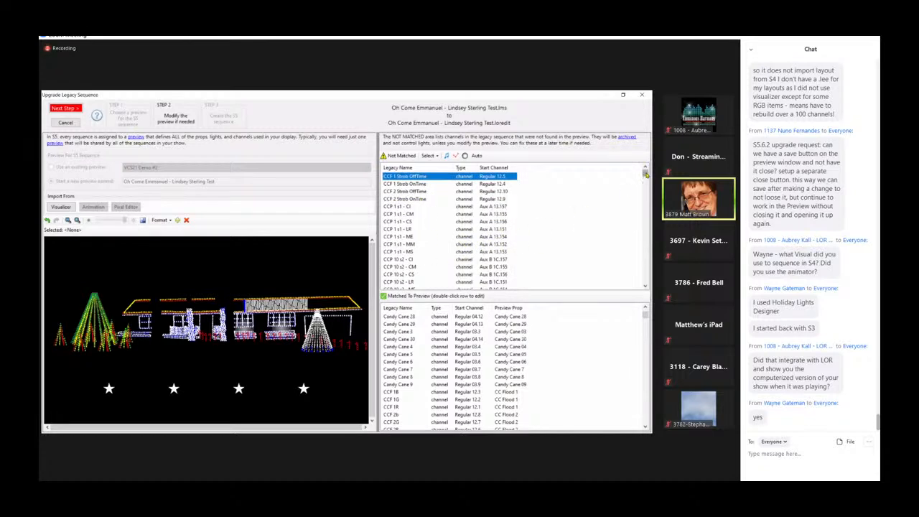
drag(646, 174, 546, 230)
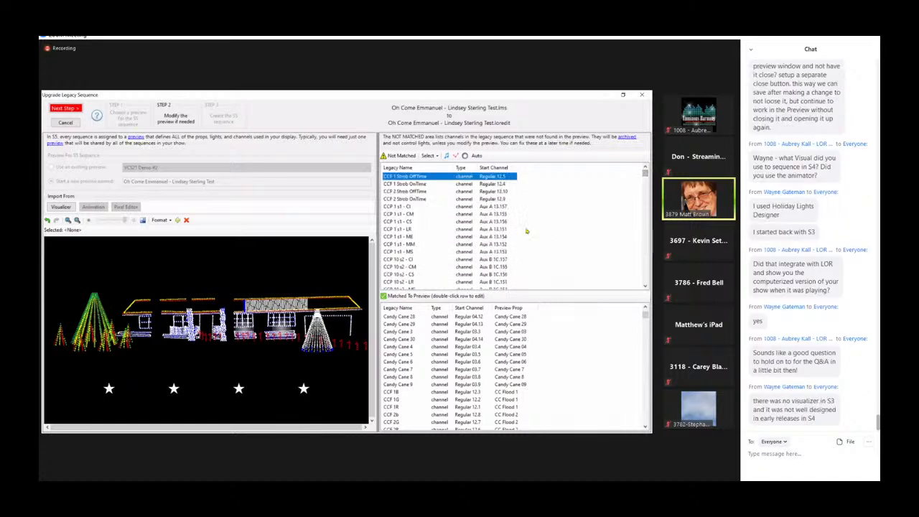
- Automatically create preview props for all unmatched channels from Control House through Unit 11.16 and check the updated matched and unmatched lists
drag(646, 174, 646, 250)
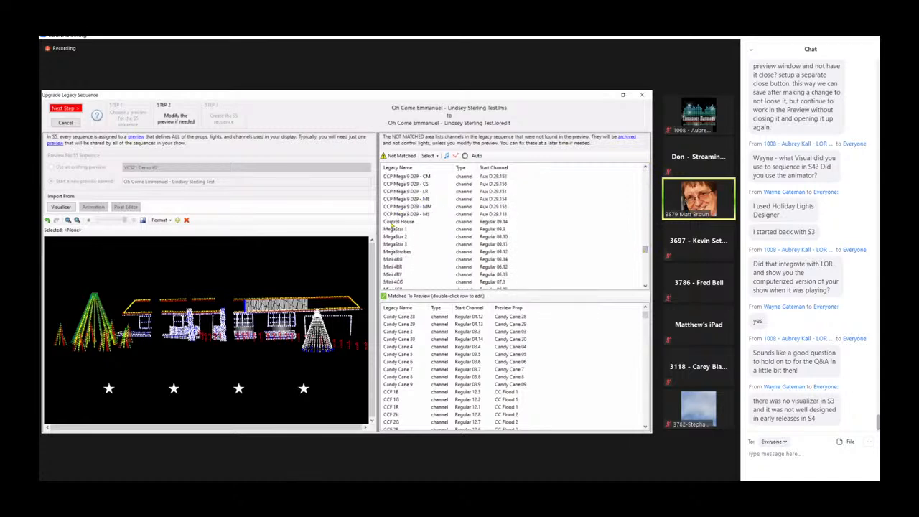
click(393, 222)
scroll(441, 227, down, 15)
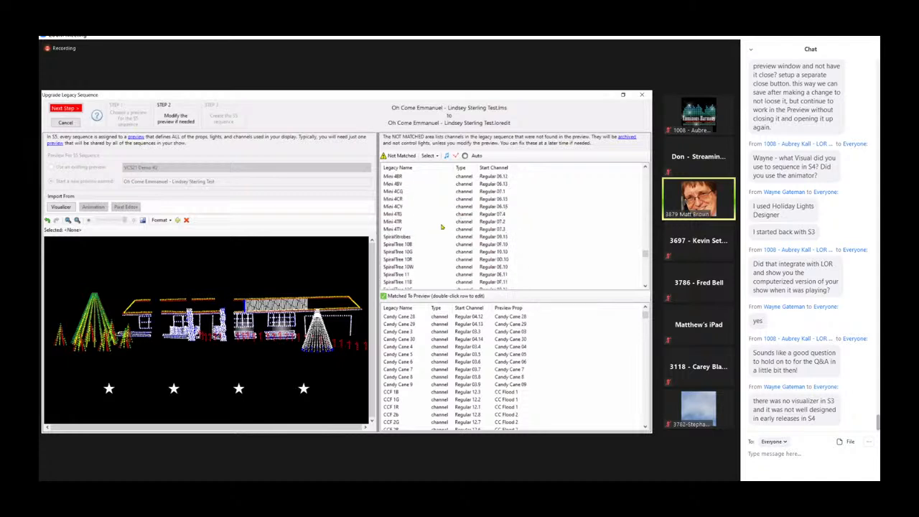
scroll(444, 226, down, 4)
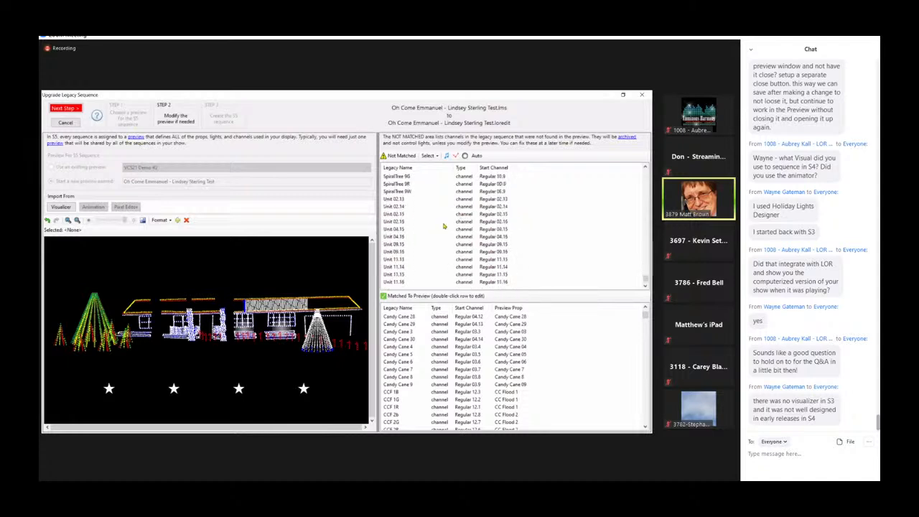
shift+click(402, 283)
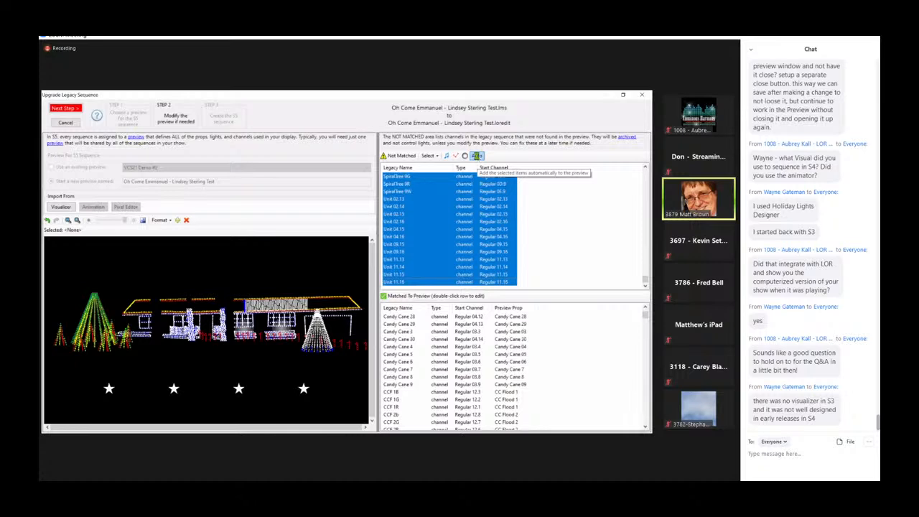
click(475, 155)
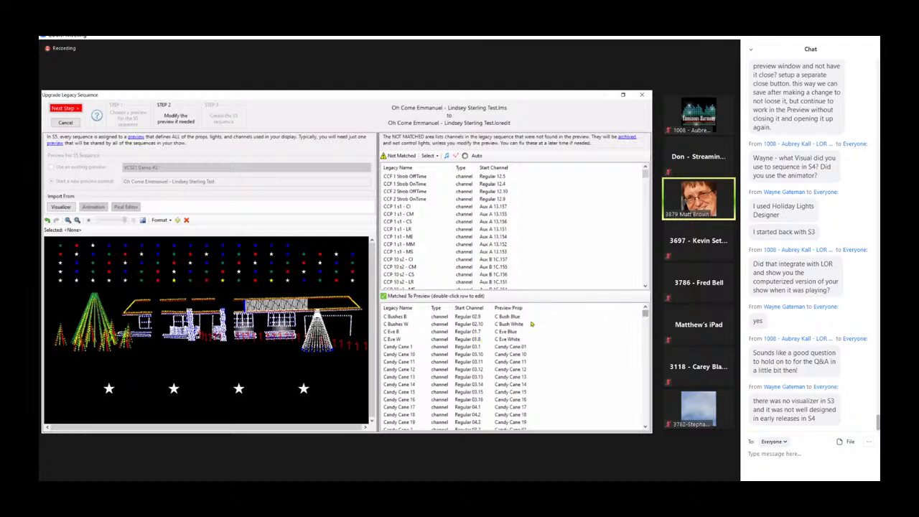
mouse_move(645, 313)
mouse_down()
mouse_move(651, 427)
mouse_move(645, 313)
mouse_up()
mouse_move(646, 176)
mouse_down()
mouse_move(649, 287)
mouse_move(649, 168)
mouse_up()
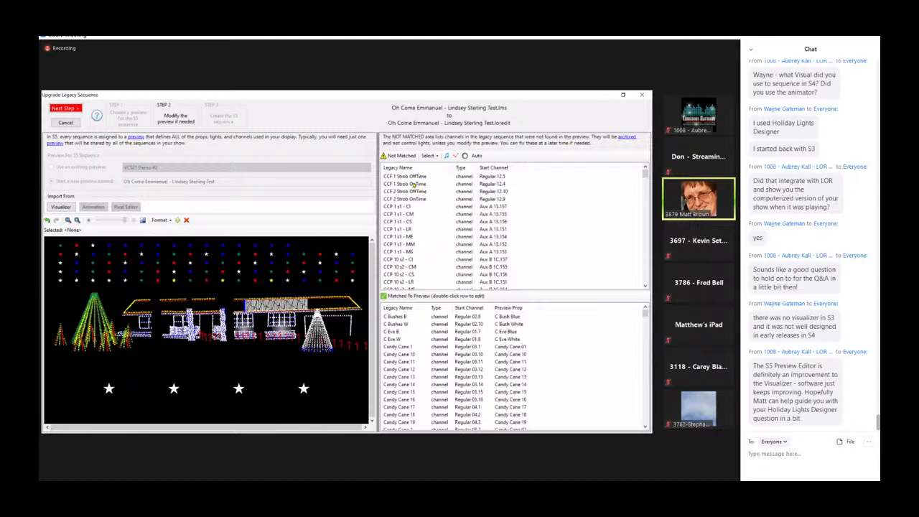
- Proceed to create the S5 sequence, archiving the remaining unmatched items, importing Track 1 as a grid view and acknowledging the warnings
click(65, 109)
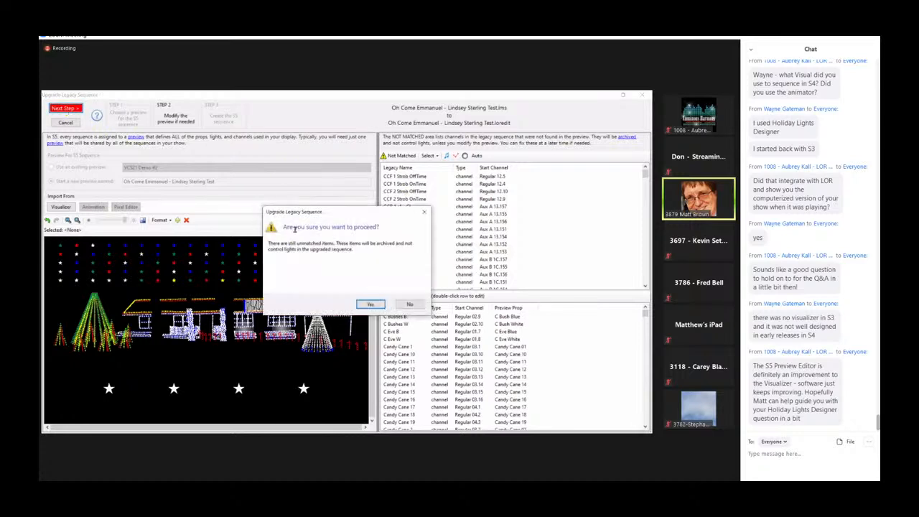
drag(270, 244, 359, 249)
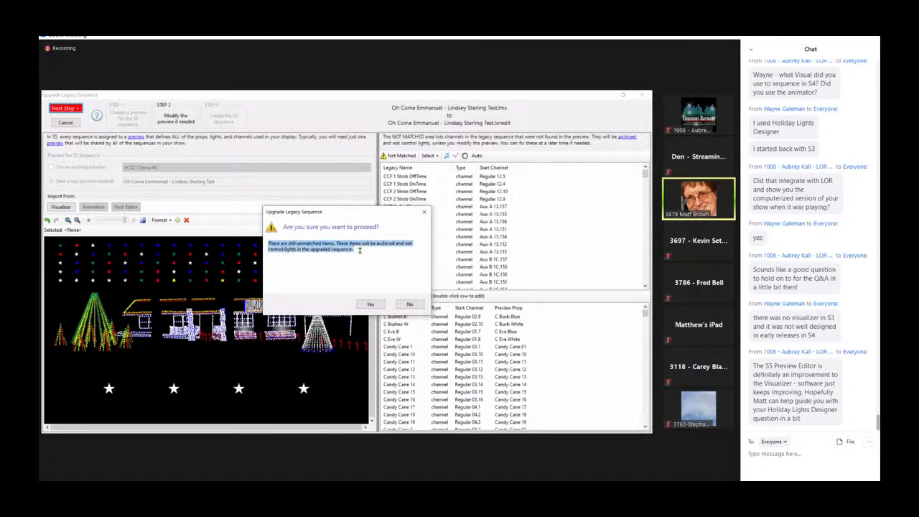
click(370, 305)
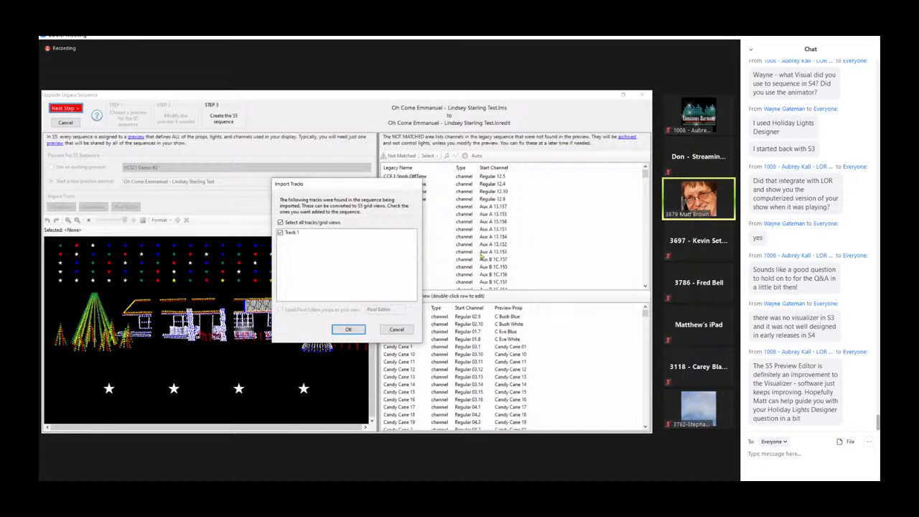
click(348, 330)
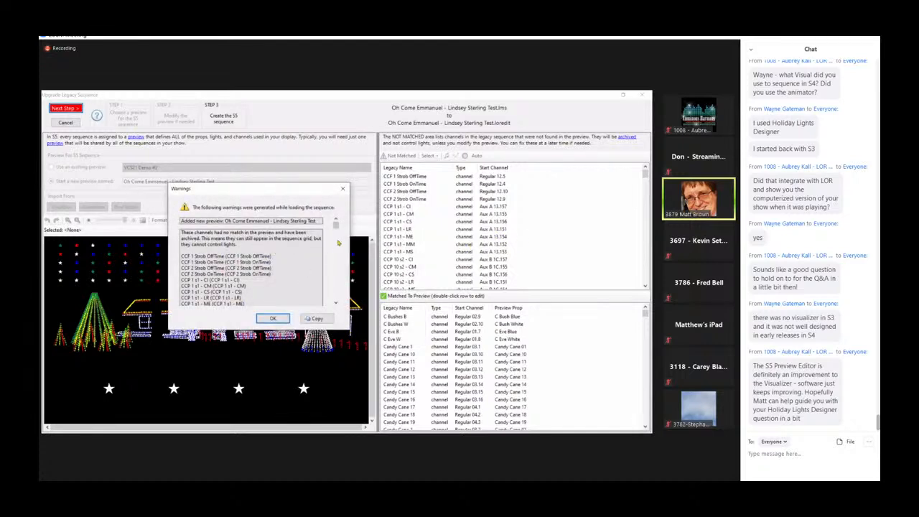
mouse_move(337, 227)
mouse_down()
mouse_move(341, 296)
mouse_move(337, 236)
mouse_move(346, 222)
mouse_up()
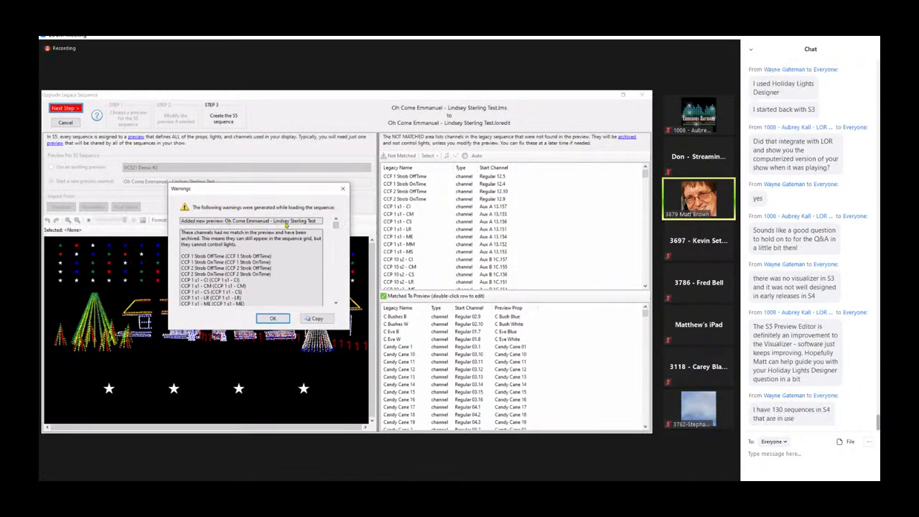
click(273, 318)
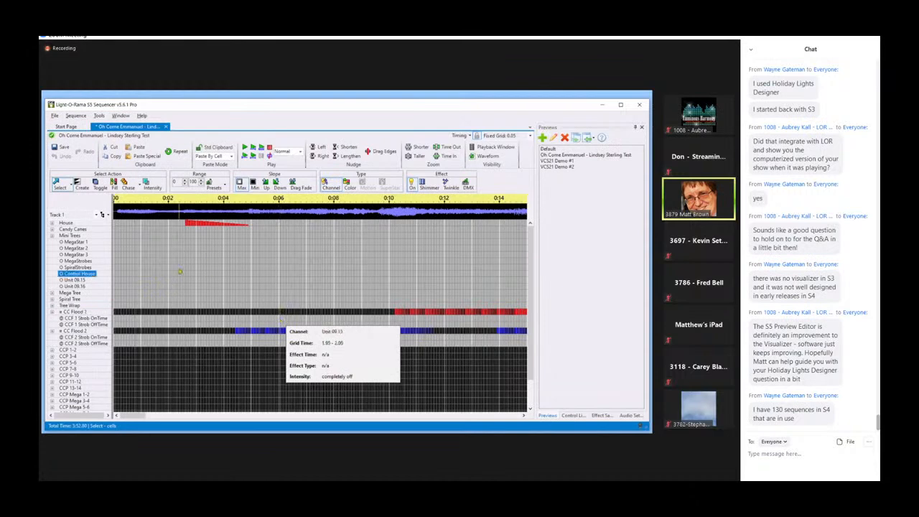
- Show all items in the sequence grid and widen the row name column to read the archived CCP Mega channel names
mouse_move(532, 250)
mouse_down()
mouse_move(532, 277)
mouse_move(532, 247)
mouse_up()
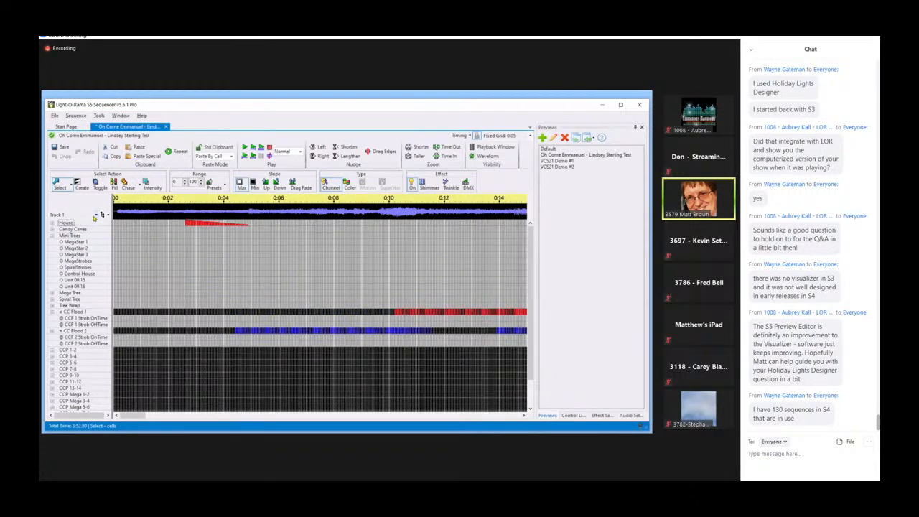
click(96, 215)
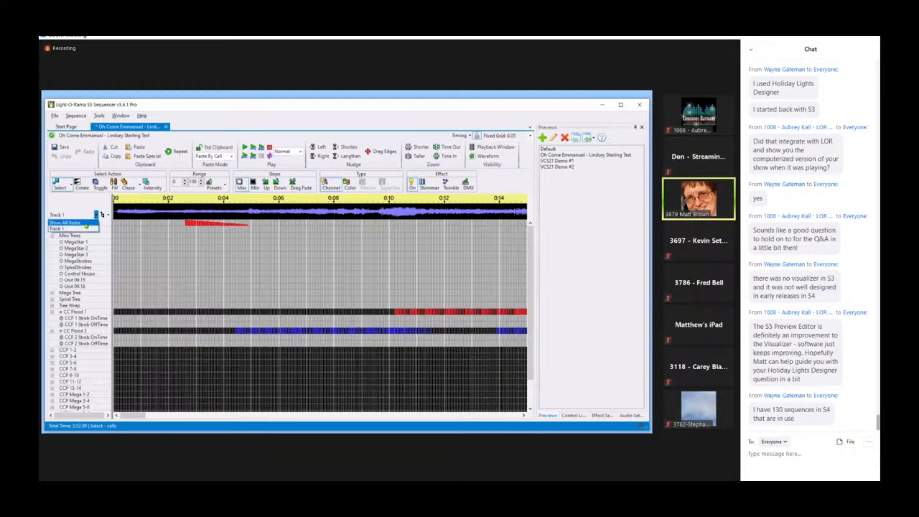
click(81, 223)
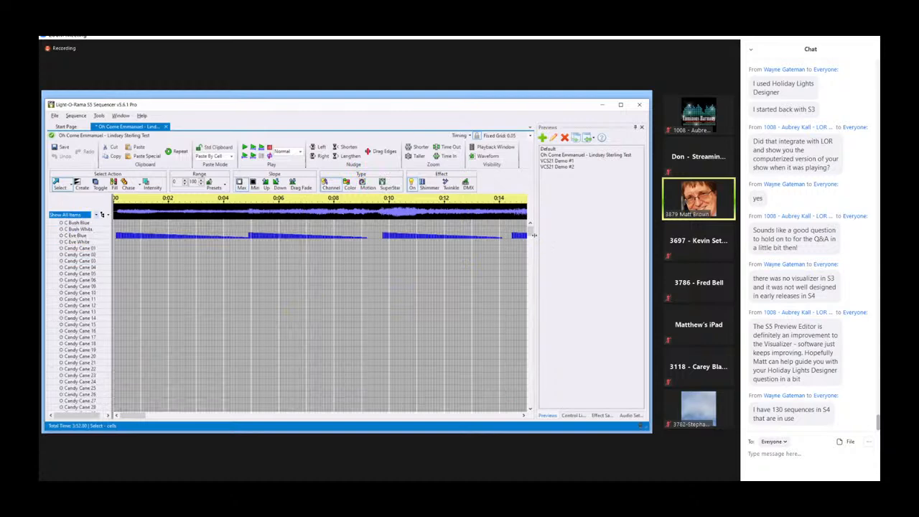
drag(533, 234, 530, 291)
click(86, 267)
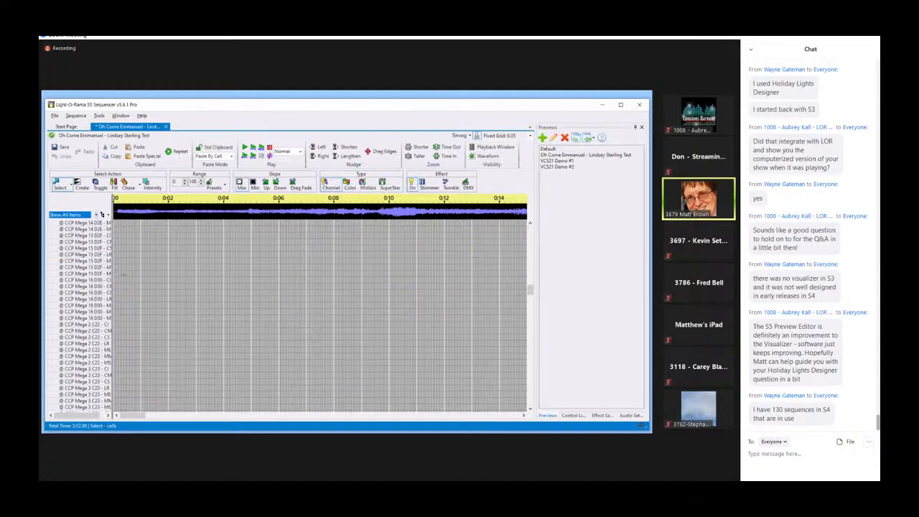
drag(113, 276, 128, 277)
drag(147, 415, 136, 399)
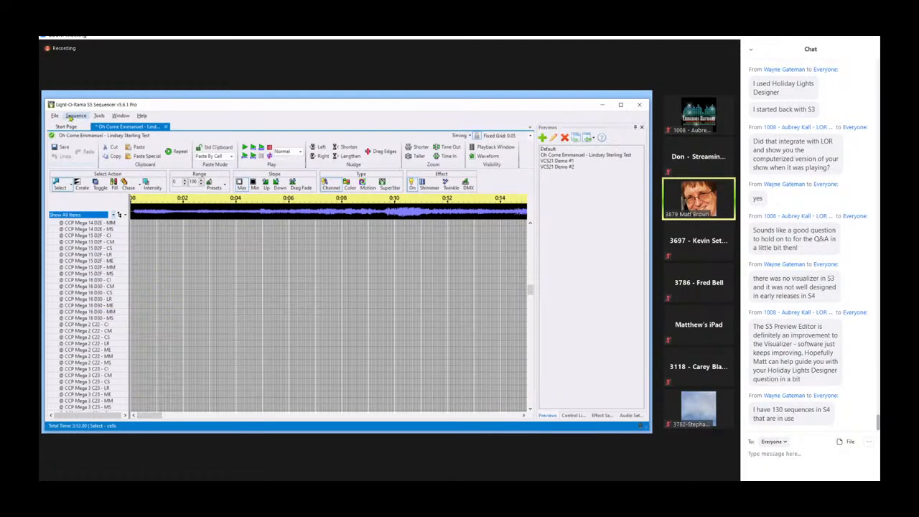
- Open the management of archived props for the sequence and review the number of effects on each listed prop
click(71, 118)
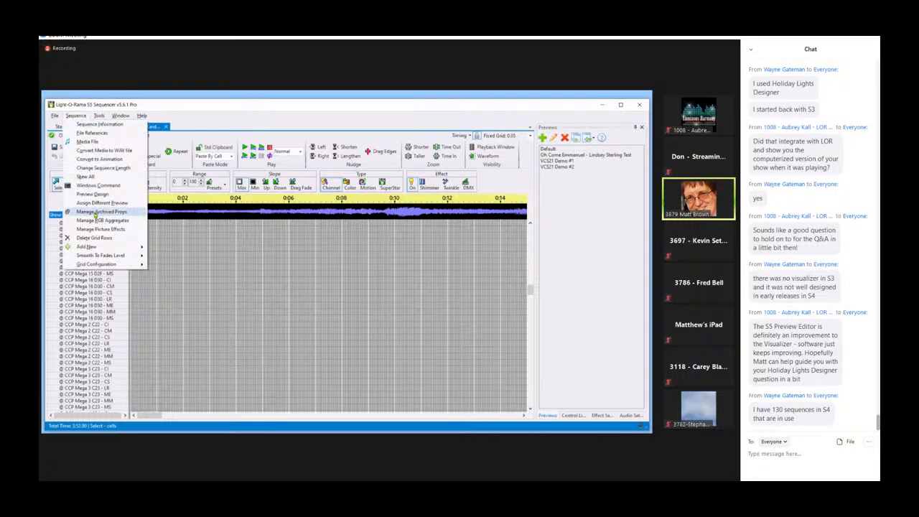
click(96, 212)
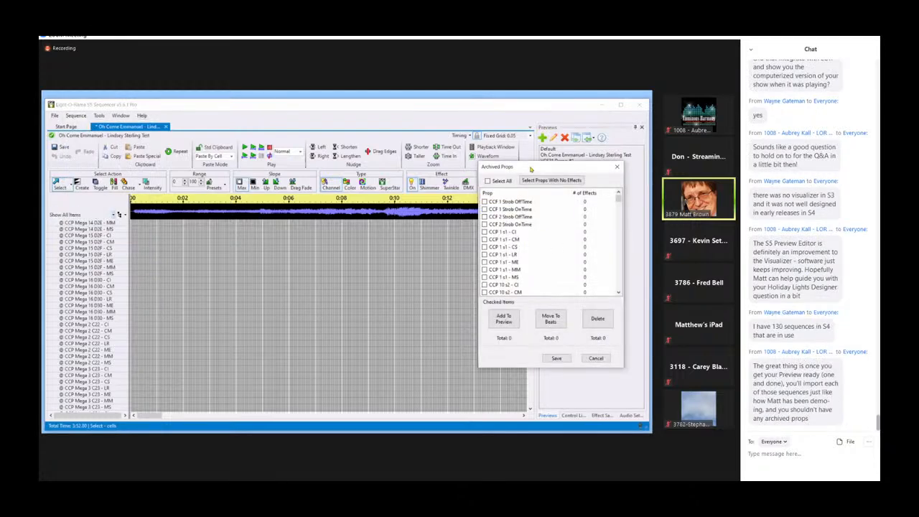
drag(531, 169, 333, 171)
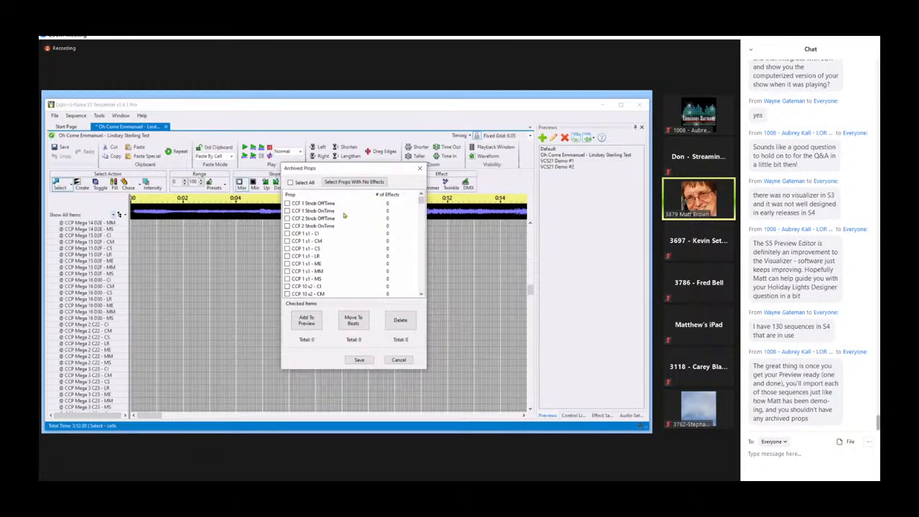
mouse_move(421, 206)
mouse_down()
mouse_move(421, 291)
mouse_move(425, 203)
mouse_up()
drag(422, 202, 420, 290)
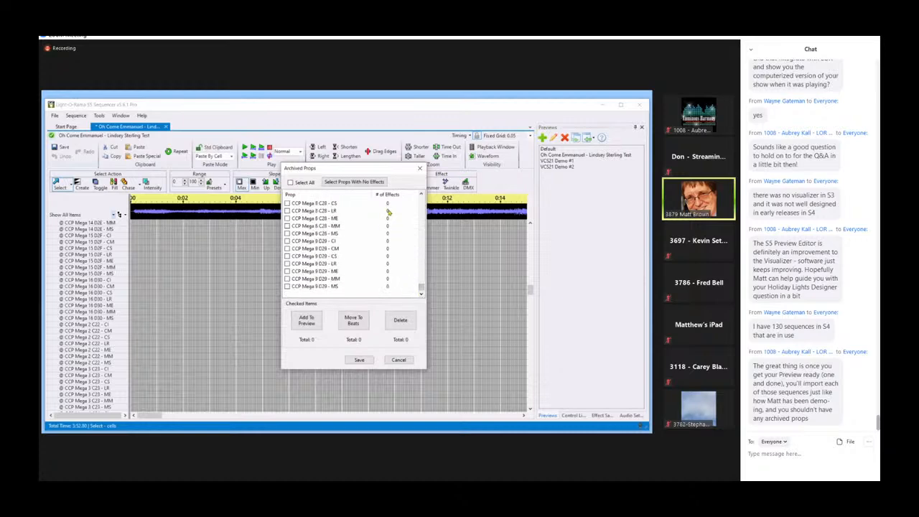
drag(421, 286, 411, 196)
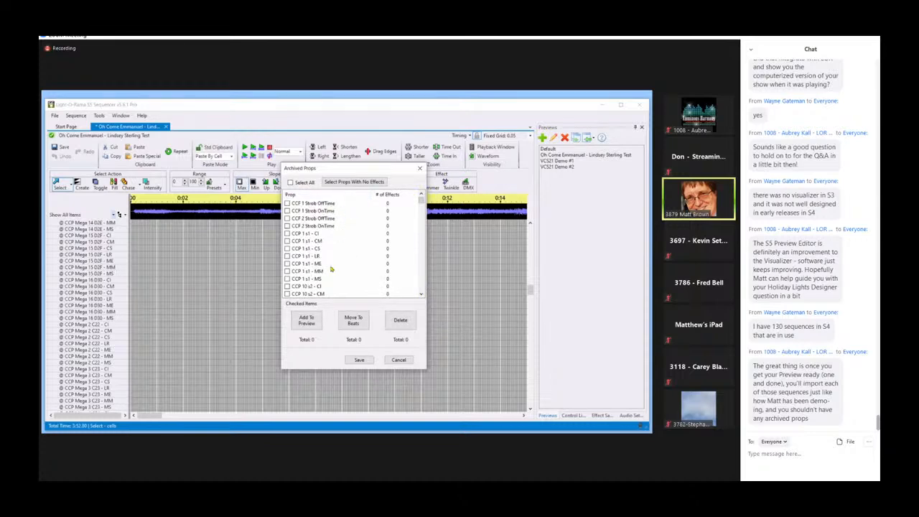
- Select all archived props with no effects, delete them and save the change
click(366, 185)
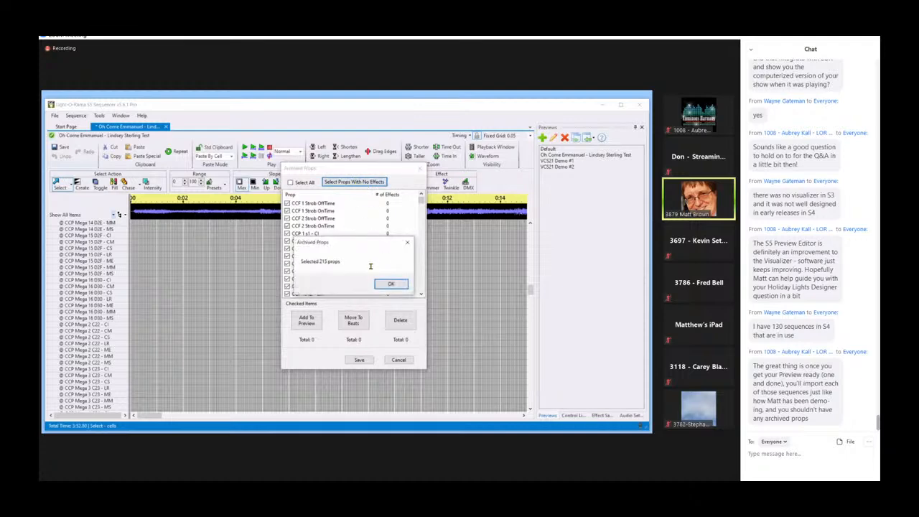
click(390, 285)
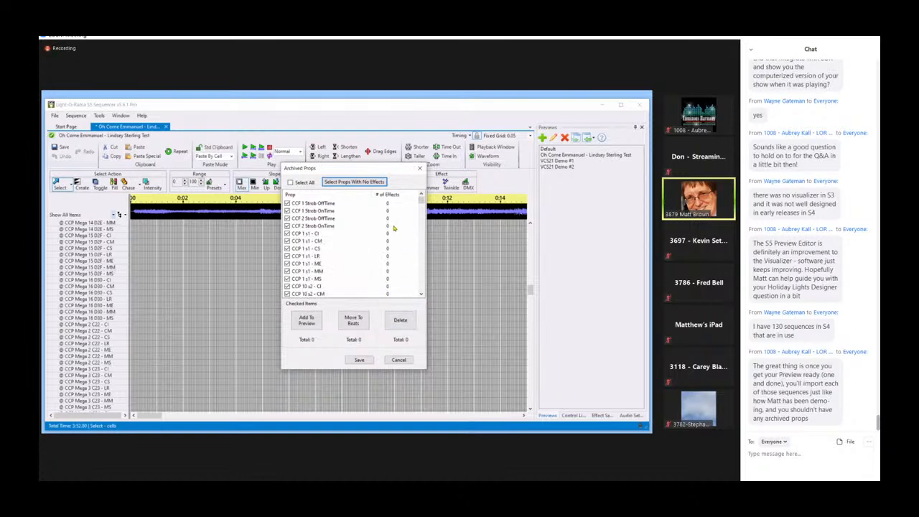
click(402, 323)
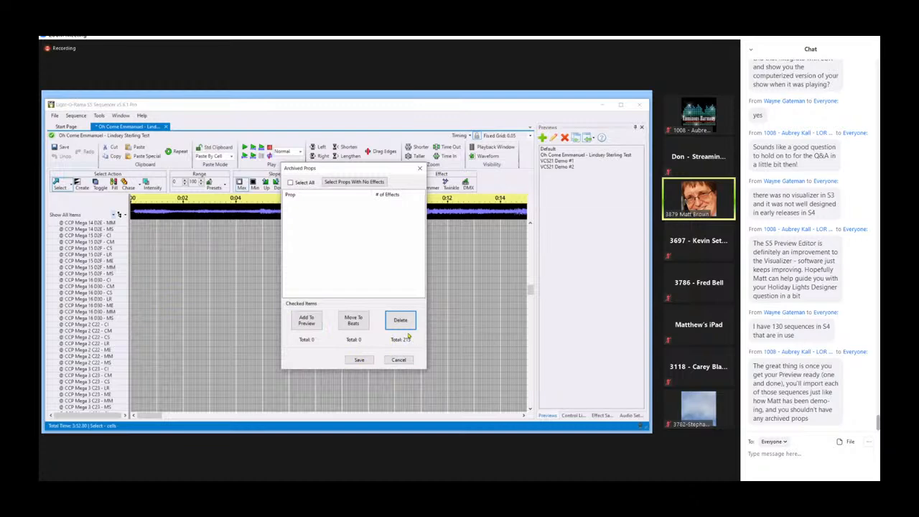
click(359, 361)
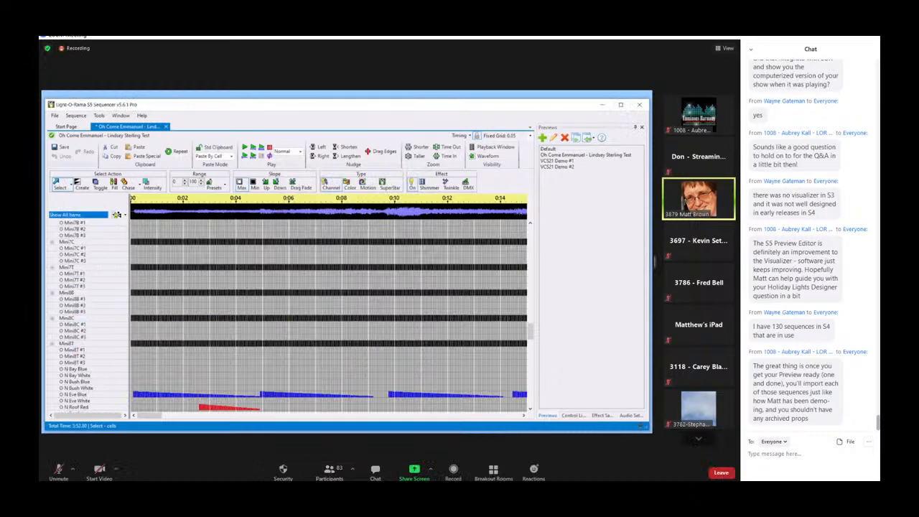
- Switch the sequence grid back to the Track 1 view
click(114, 215)
click(105, 228)
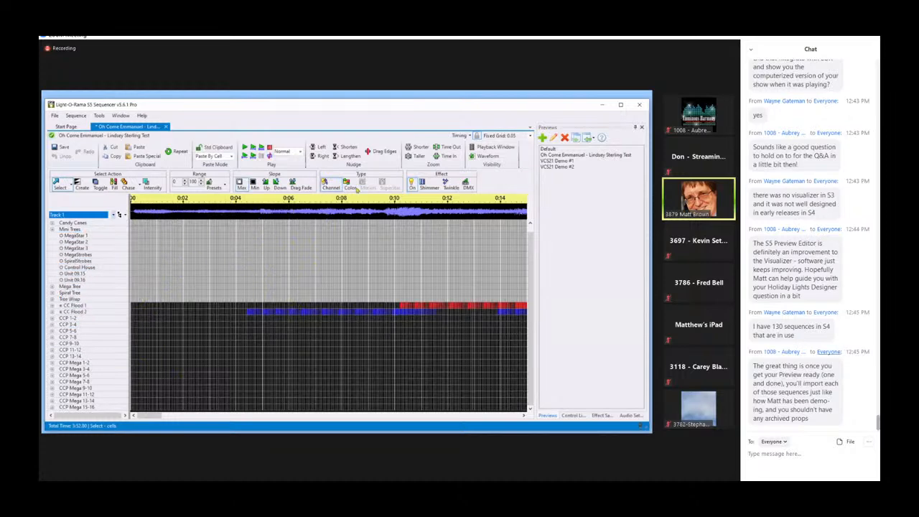
scroll(811, 244, up, 15)
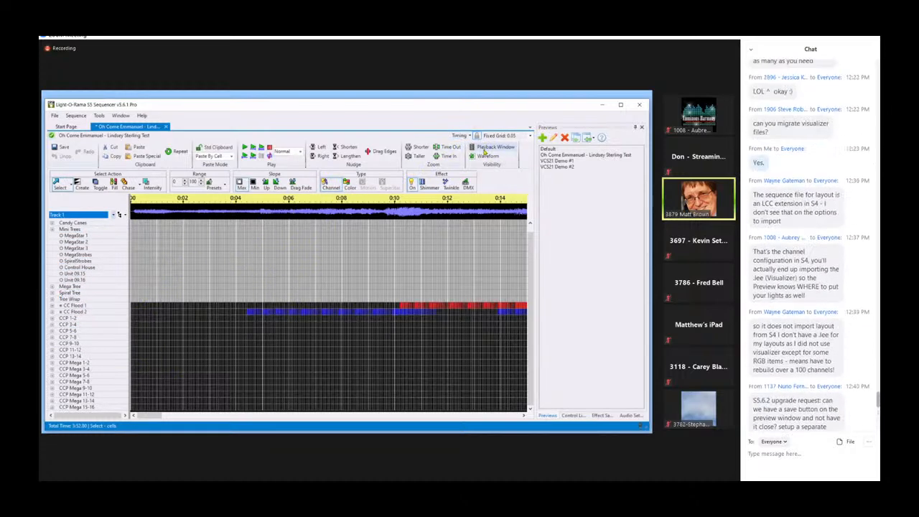
scroll(811, 244, up, 3)
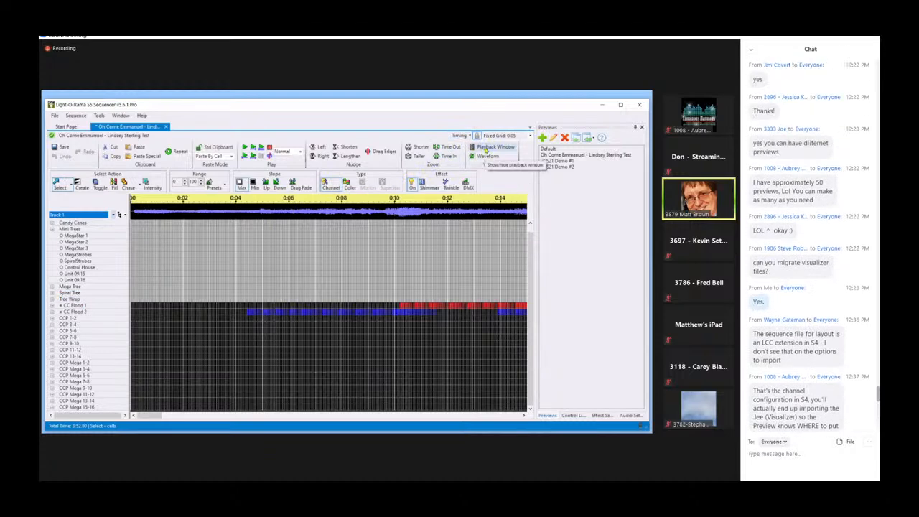
- Show the playback window and play the entire upgraded sequence in the preview
click(486, 149)
scroll(811, 244, down, 5)
scroll(810, 244, down, 1)
scroll(811, 245, down, 1)
click(140, 154)
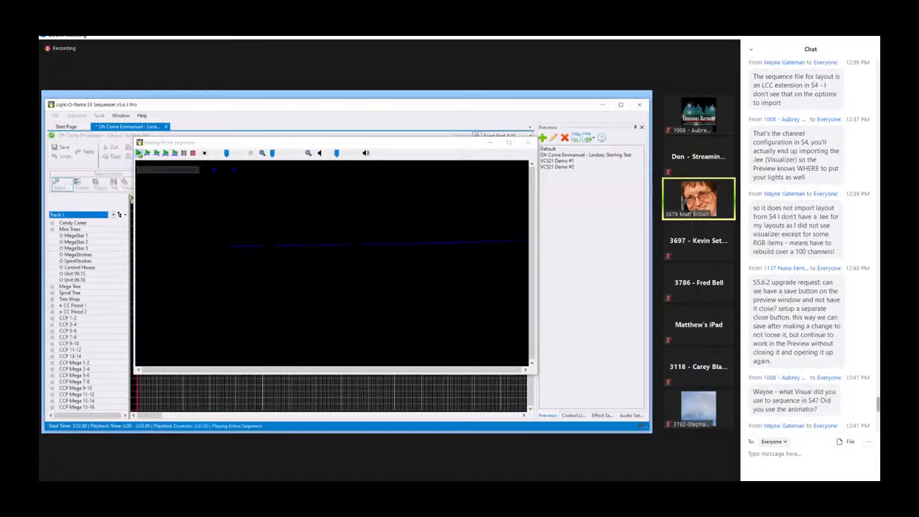
scroll(810, 244, down, 10)
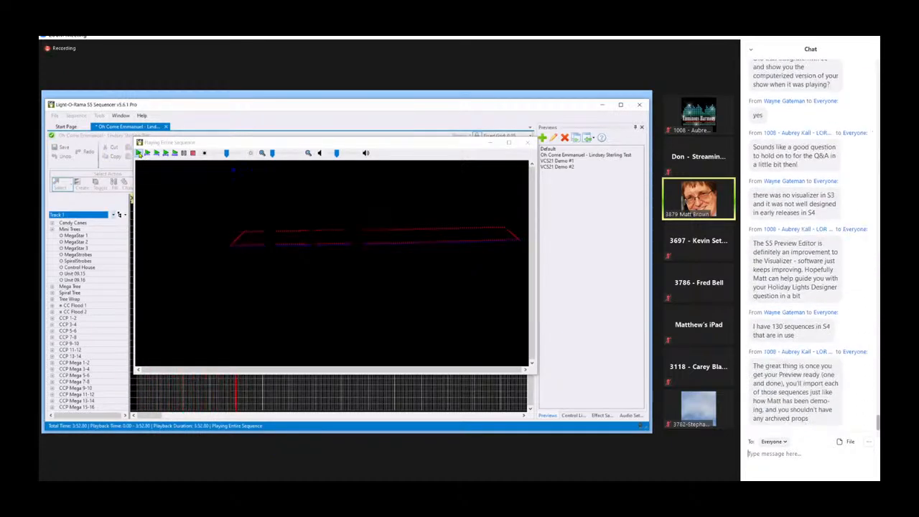
- Start a chat message to everyone with the text "And I'm playing catch up in chat"
text(And)
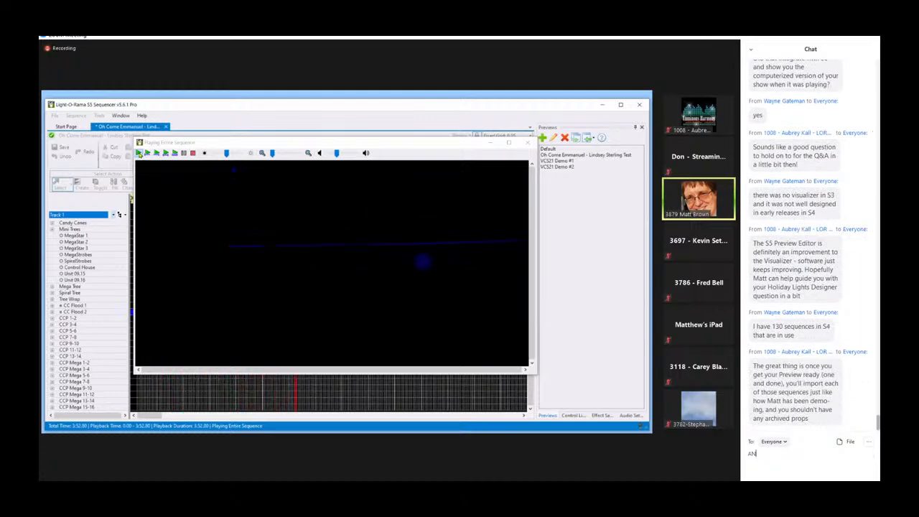
key(BackSpace)
key(BackSpace)
key(BackSpace)
text(And)
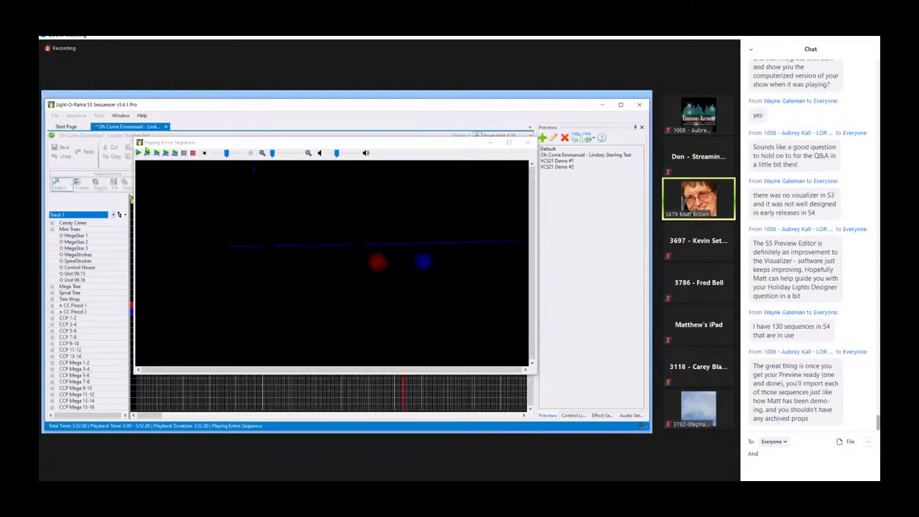
text( I'm playing catch up in chat)
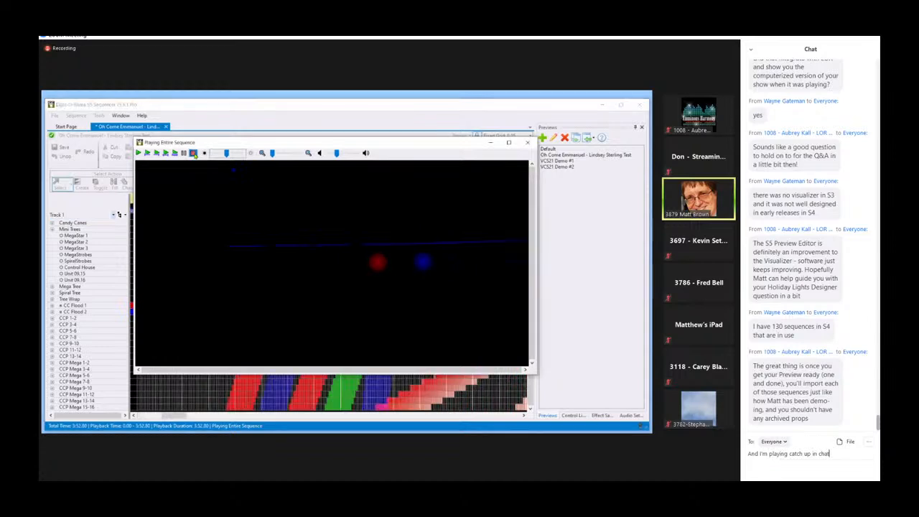
- Stop the playback and close its window, continuing the chat message with ", but you can import a single"
click(193, 154)
text(, but )
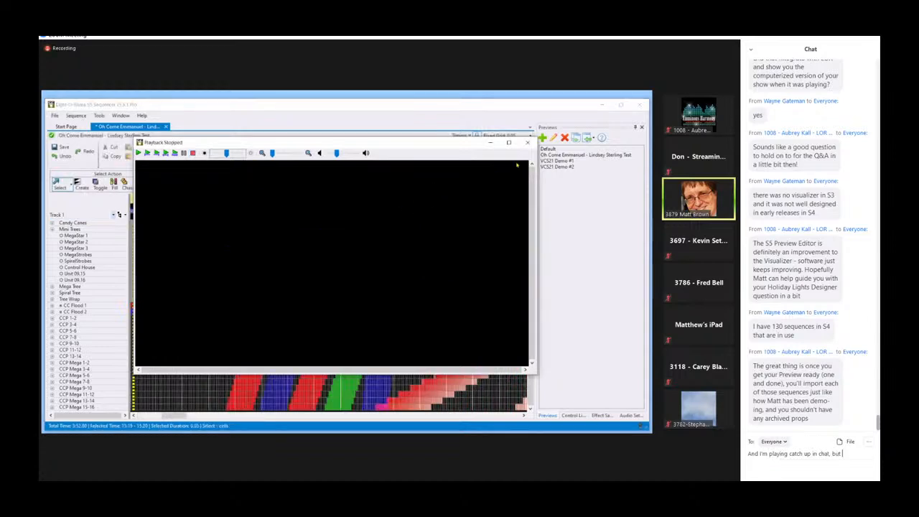
text(you can )
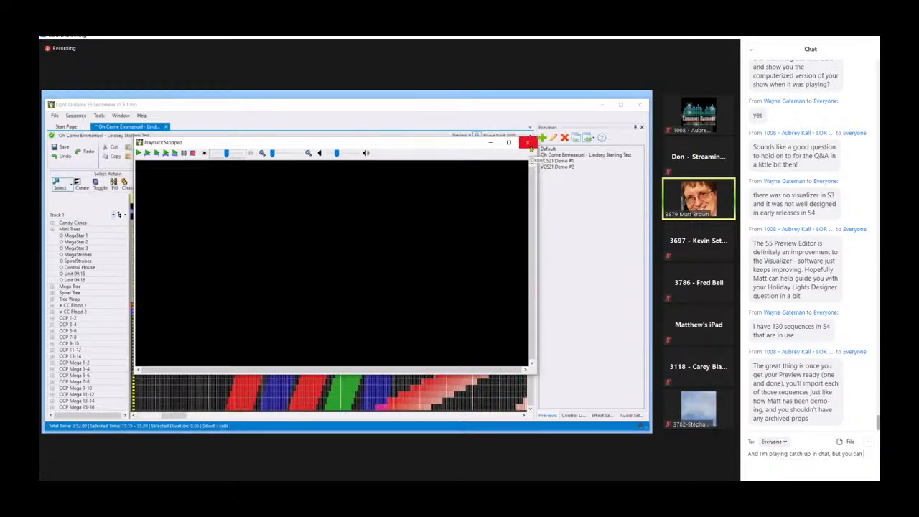
text(import a single)
click(529, 146)
- Continue the chat message with "S3/S4 sequence. It will bring over the channels."
text(S3)
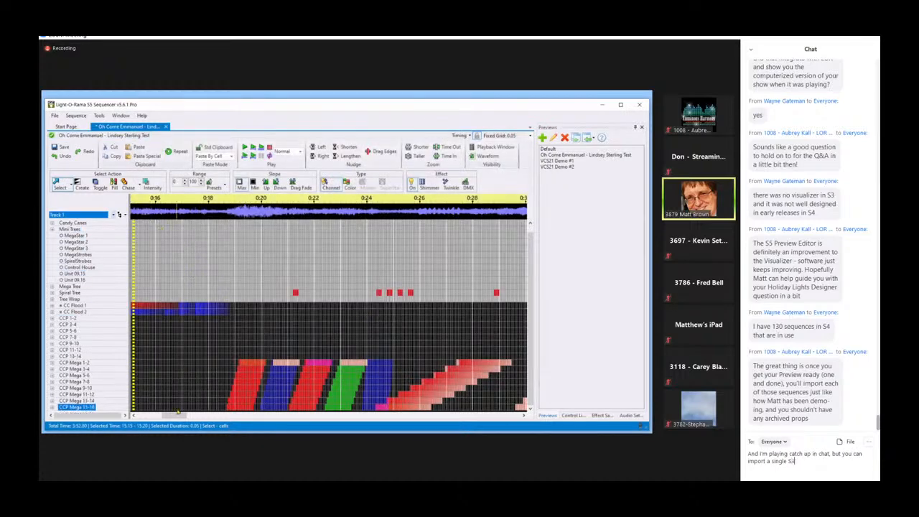
text(/S4 seq)
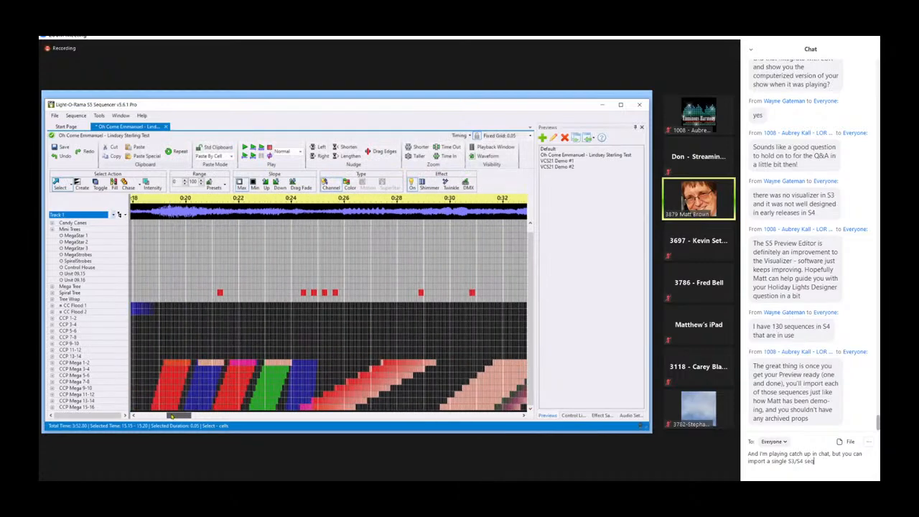
text(uence. )
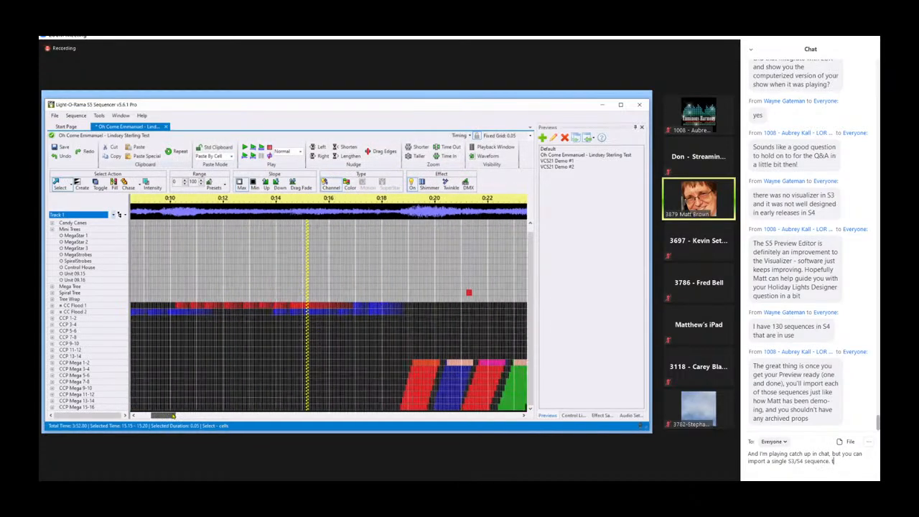
text(It will)
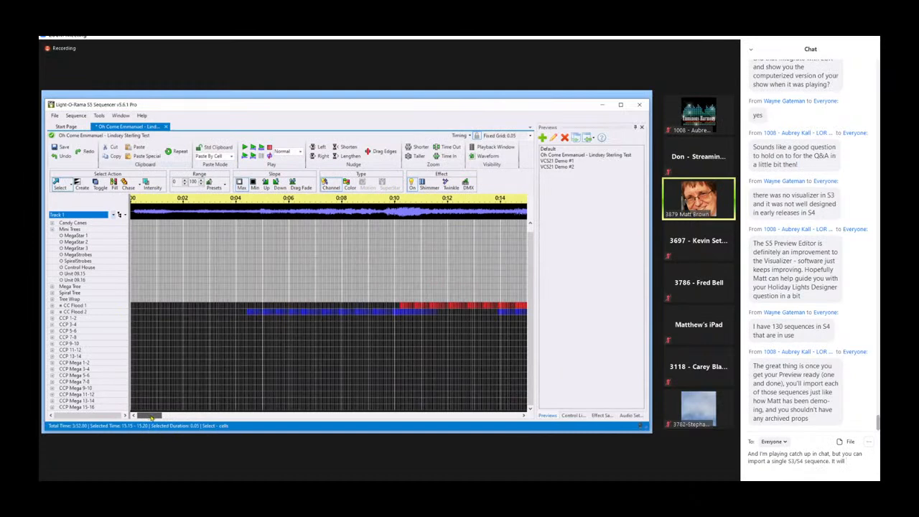
text( bring ove)
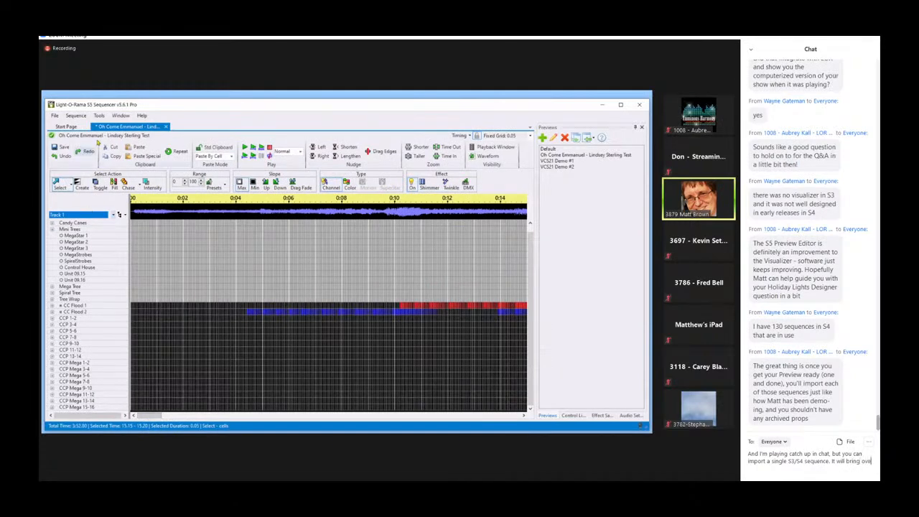
text(r the channels.)
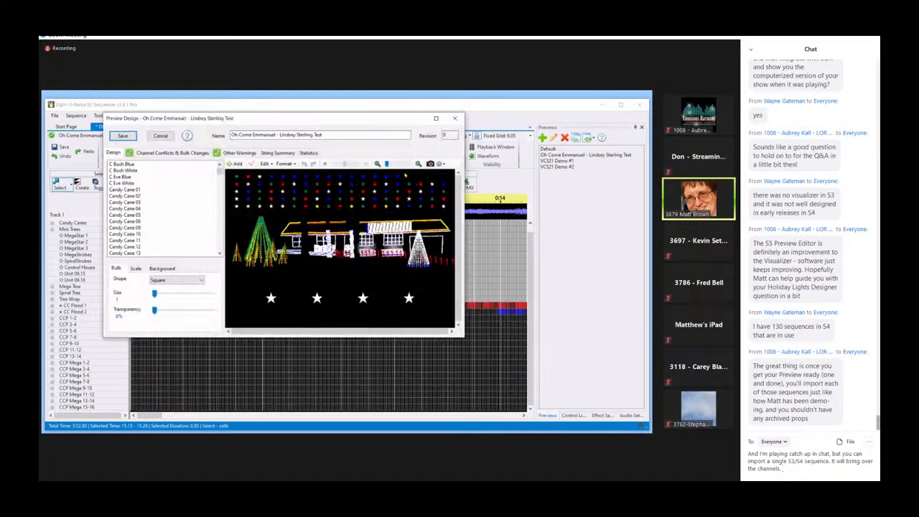
- Add "You might have to redraw props in a worst case deal, but it will copy the channels." and send the chat message
text(You might have to redraw)
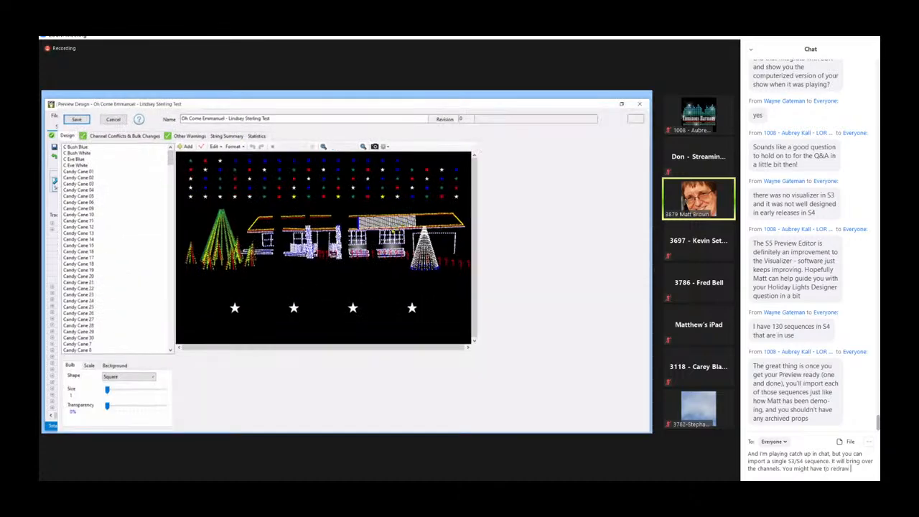
text( props in a worst case)
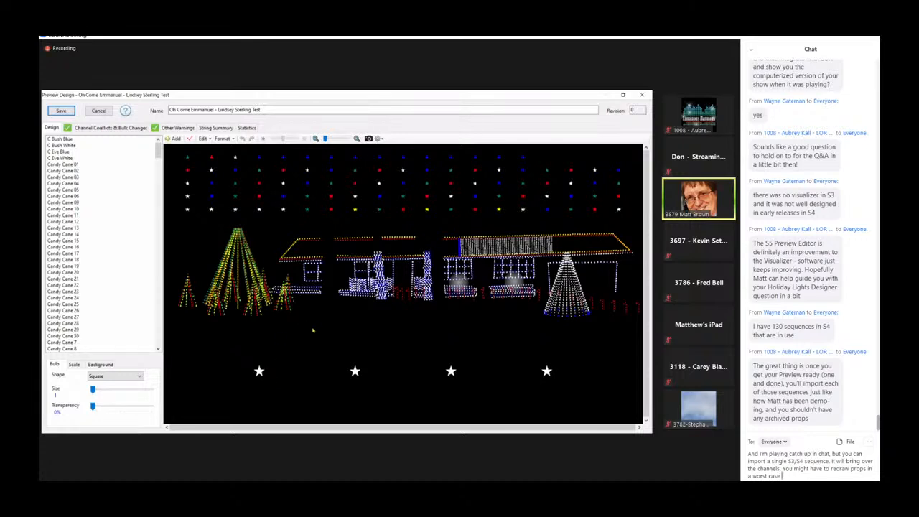
text(deal, but)
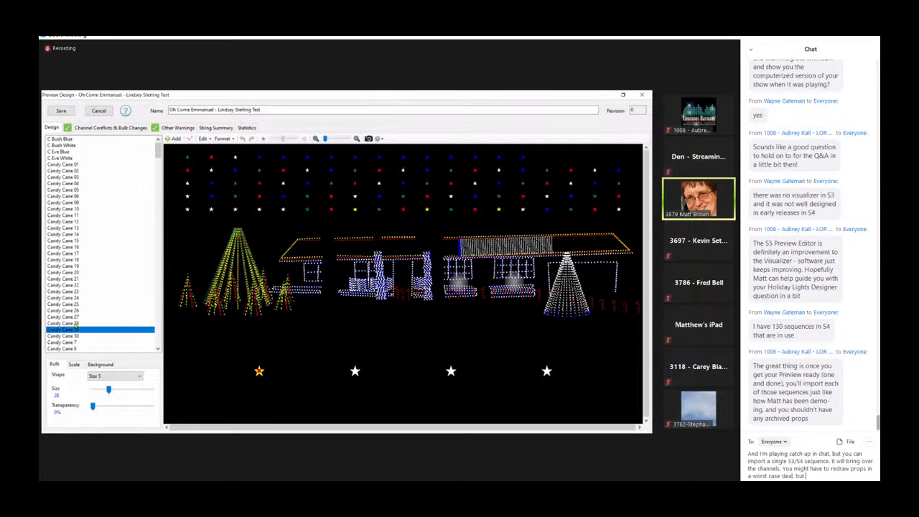
text( it will copy the channels.)
key(Return)
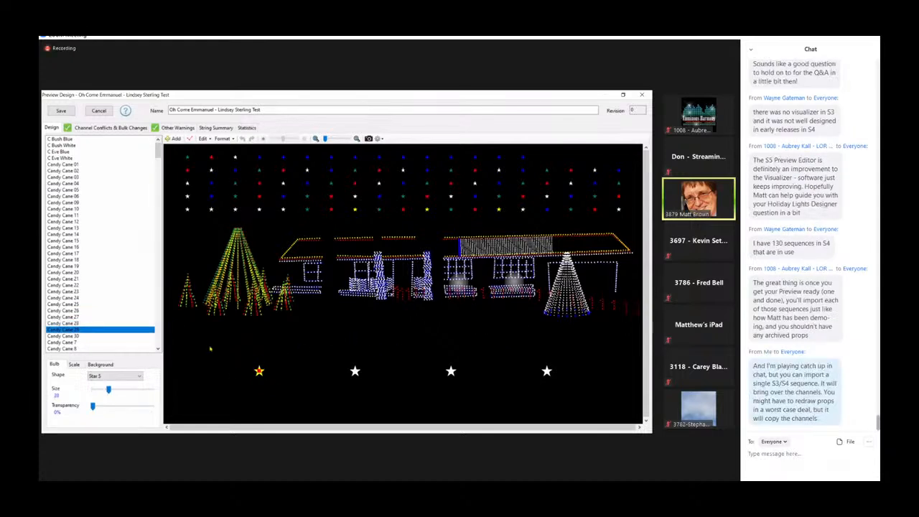
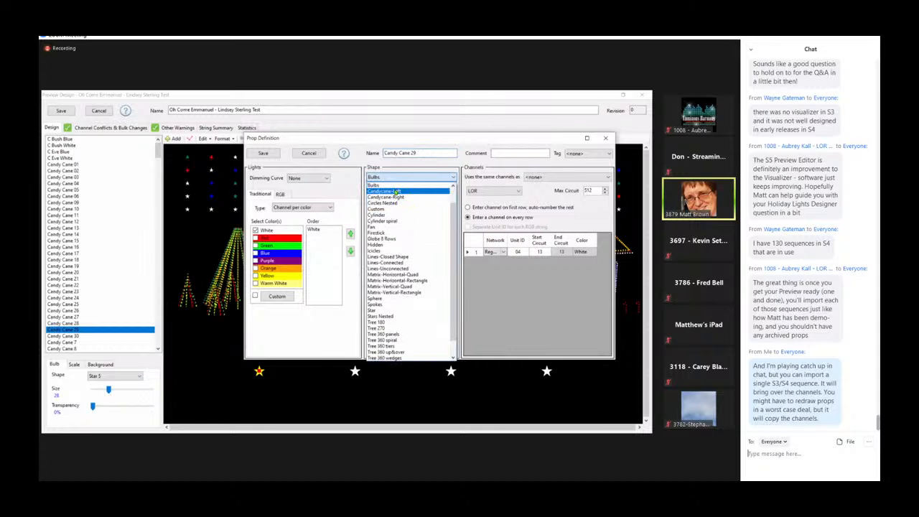
- Define Candy Cane 29 as a Candycane-Left shape with 20 lights per string and 0 folds, and save the prop
click(396, 191)
double_click(426, 198)
text(20)
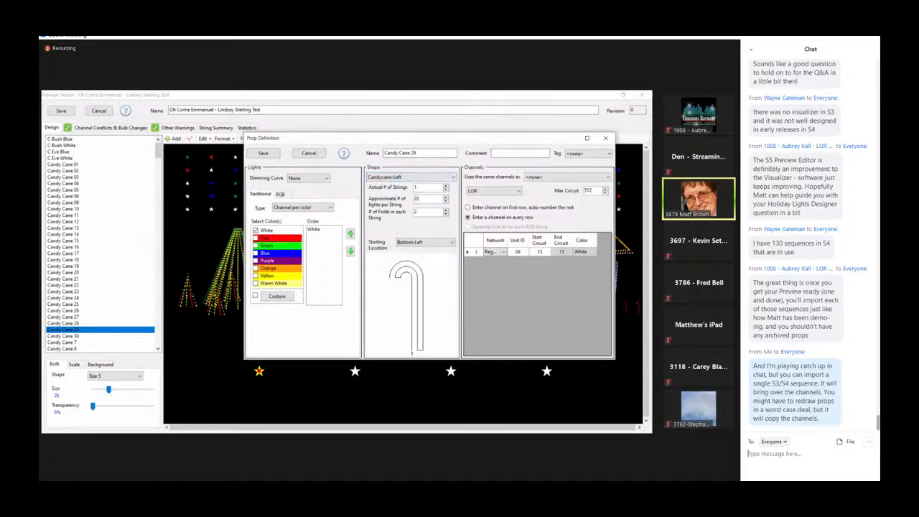
click(446, 214)
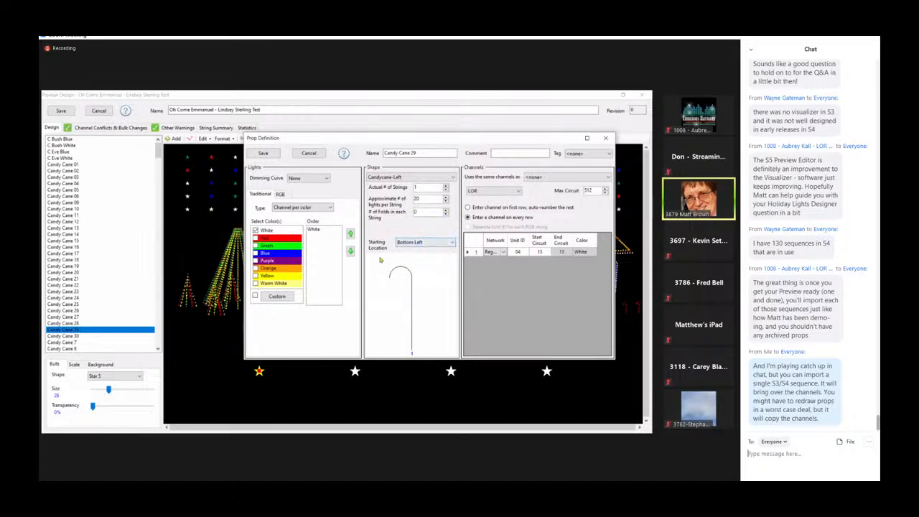
click(260, 154)
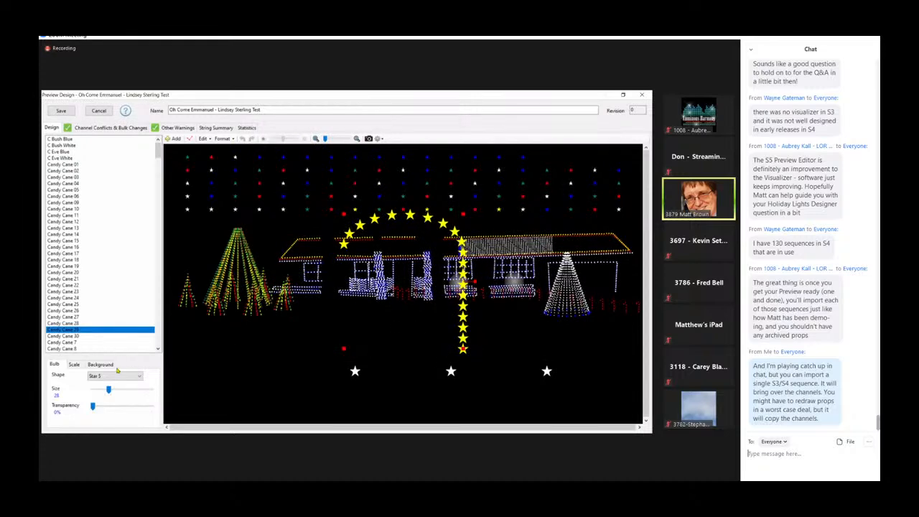
- Give Candy Cane 29 small Square bulbs, shrink the prop and place it beside the end of the candy cane row
click(96, 379)
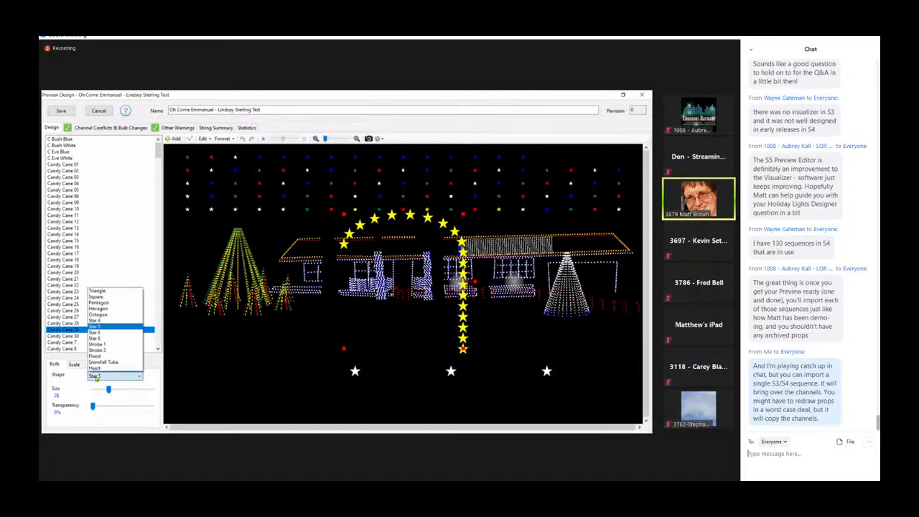
click(115, 298)
drag(109, 390, 94, 390)
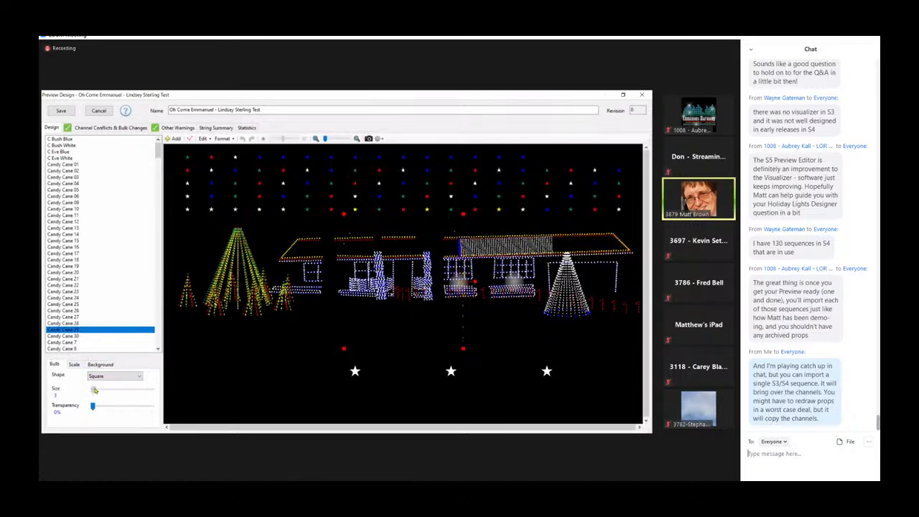
drag(343, 349, 635, 323)
- Define Candy Cane 30 as a Candycane-Left shape with 20 lights per string and 0 folds, and save the prop
click(355, 371)
double_click(356, 372)
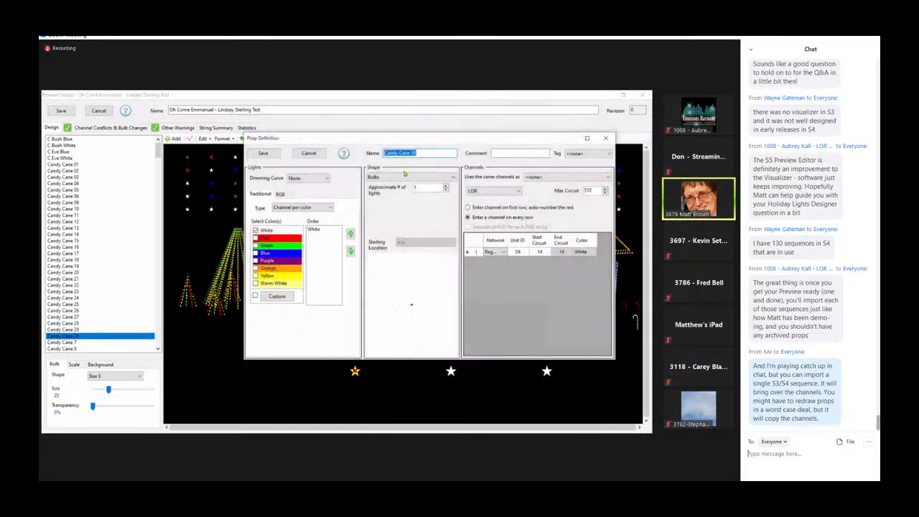
click(402, 178)
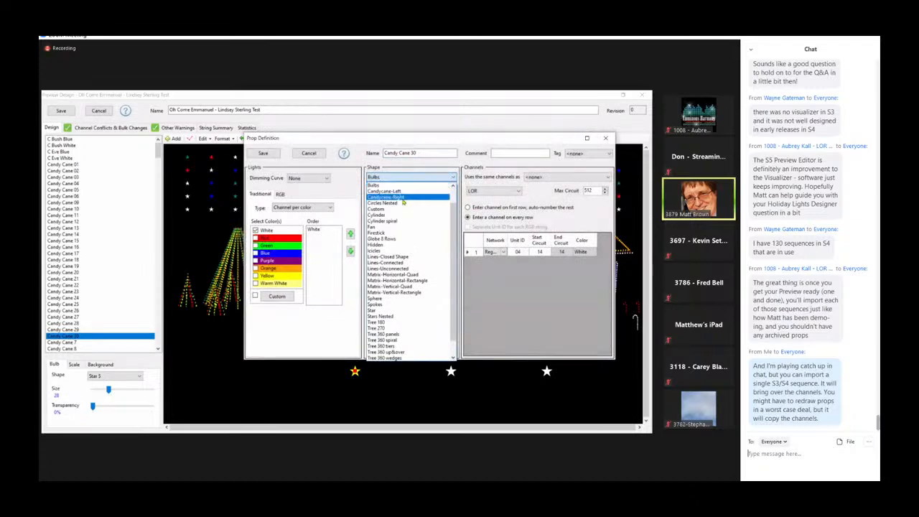
click(403, 192)
double_click(425, 199)
text(25)
key(BackSpace)
text(0)
text(2)
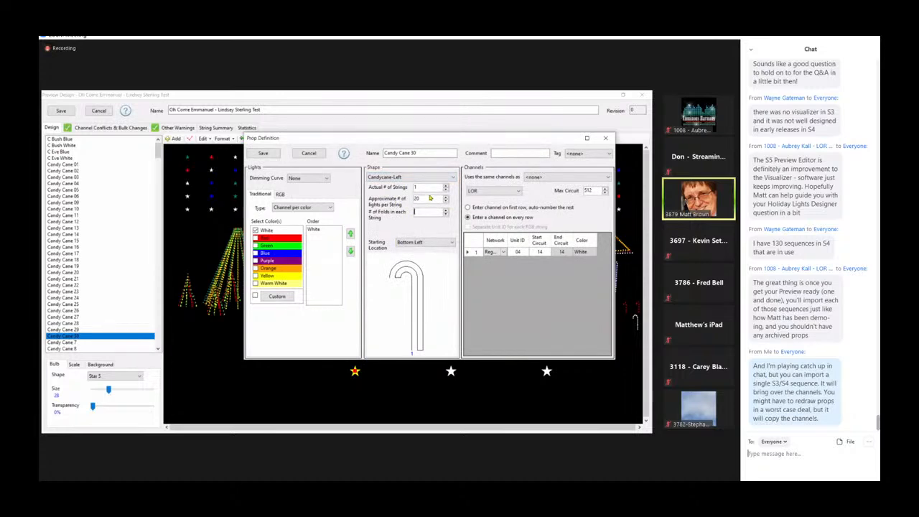
text(0)
click(266, 154)
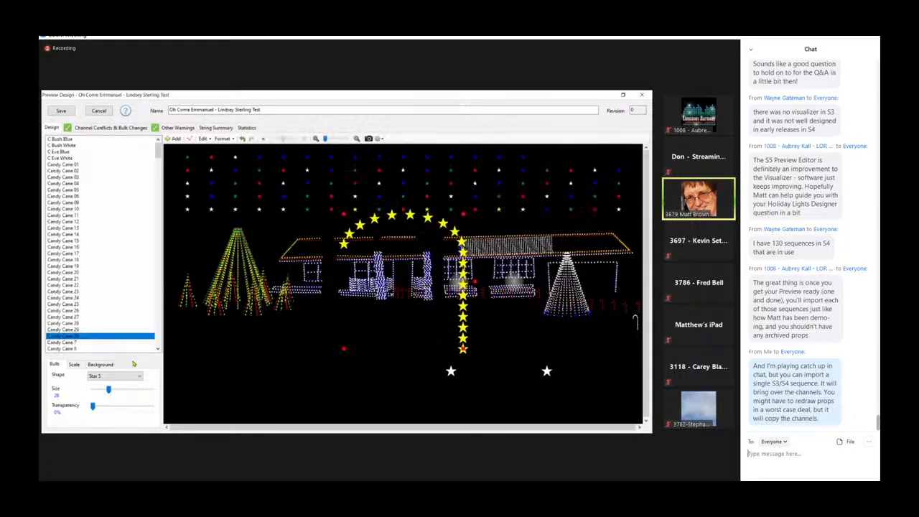
- Give Candy Cane 30 Square bulbs of size 2, place it shrunk just below Candy Cane 29, and save the preview design
click(120, 376)
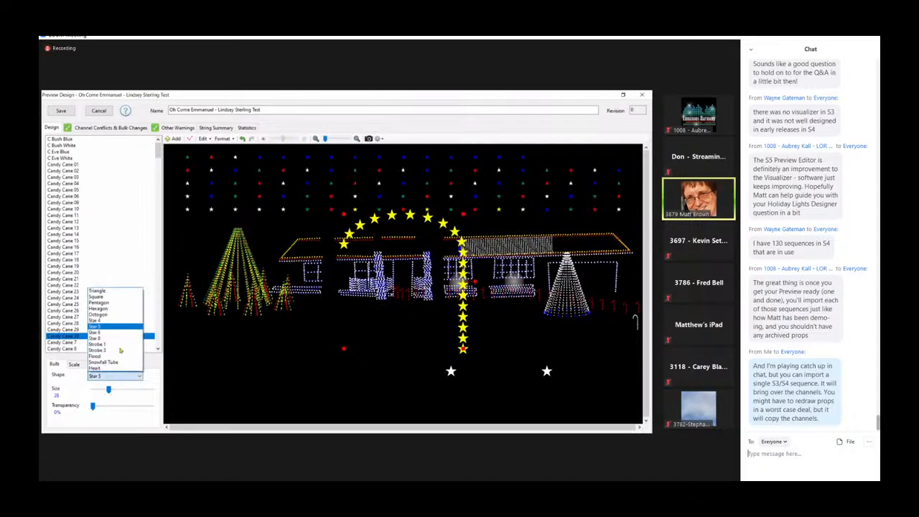
click(117, 302)
drag(108, 389, 92, 390)
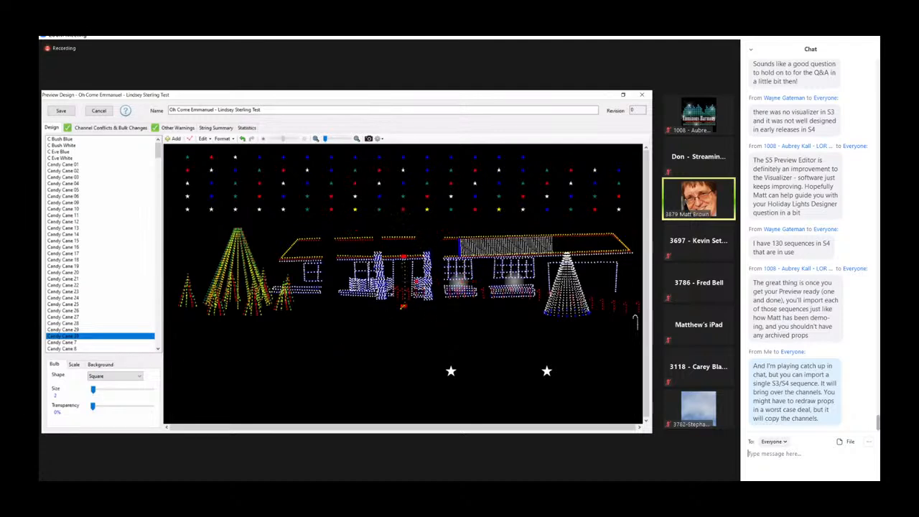
drag(404, 285, 631, 339)
click(604, 356)
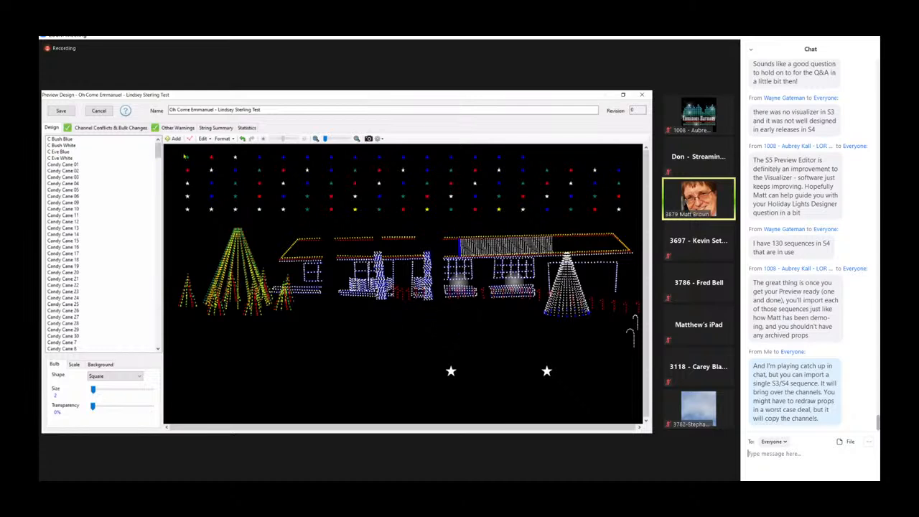
click(62, 111)
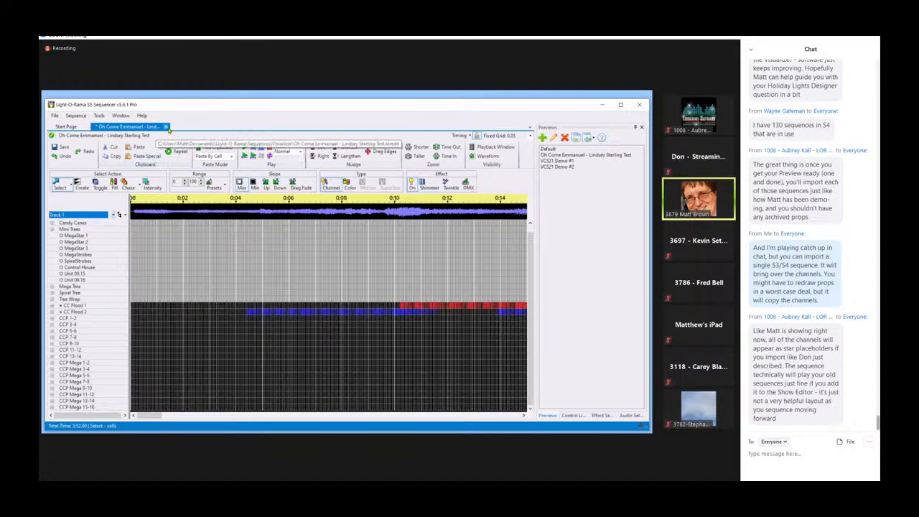
- Save the sequence as Oh Come Emmanuel - Lindsey Sterling Test.loredit in the Visualizer folder and close it
click(56, 148)
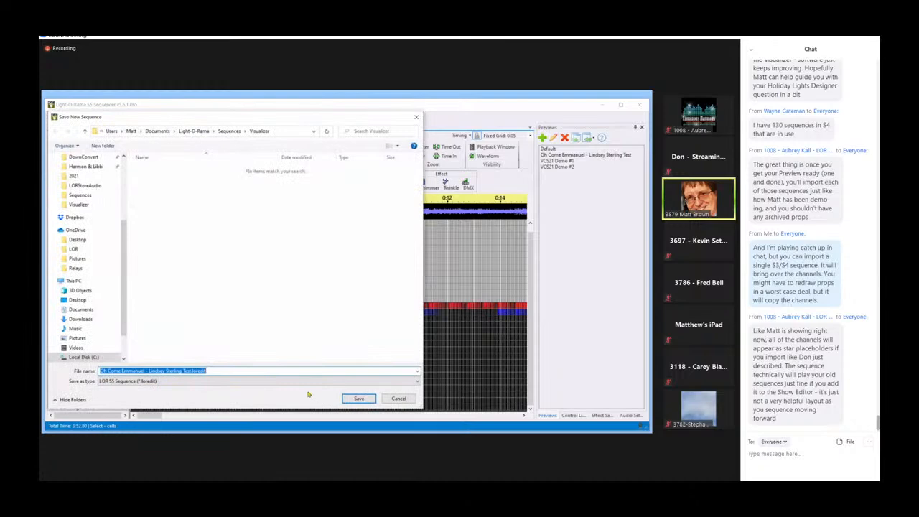
click(358, 398)
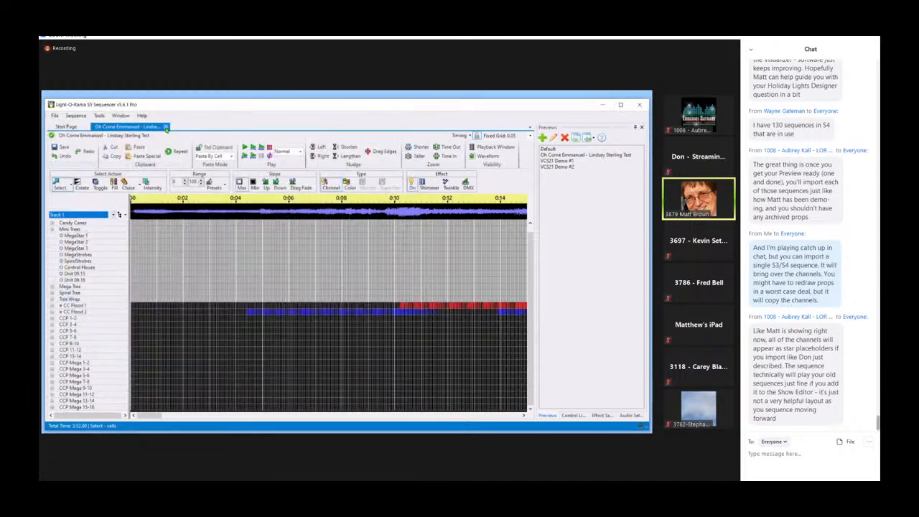
click(165, 127)
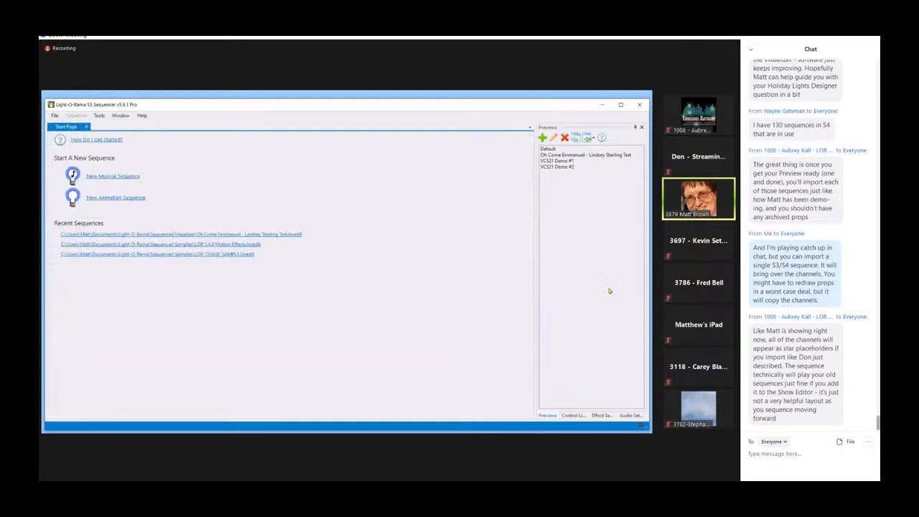
- Open the legacy sequence Boughs of Holly.lms from the Sequences folder for upgrading
click(601, 105)
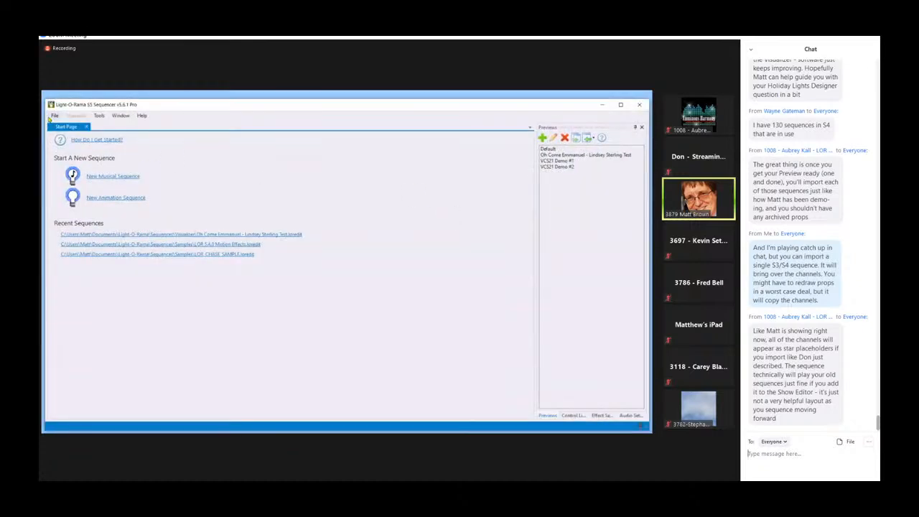
click(53, 115)
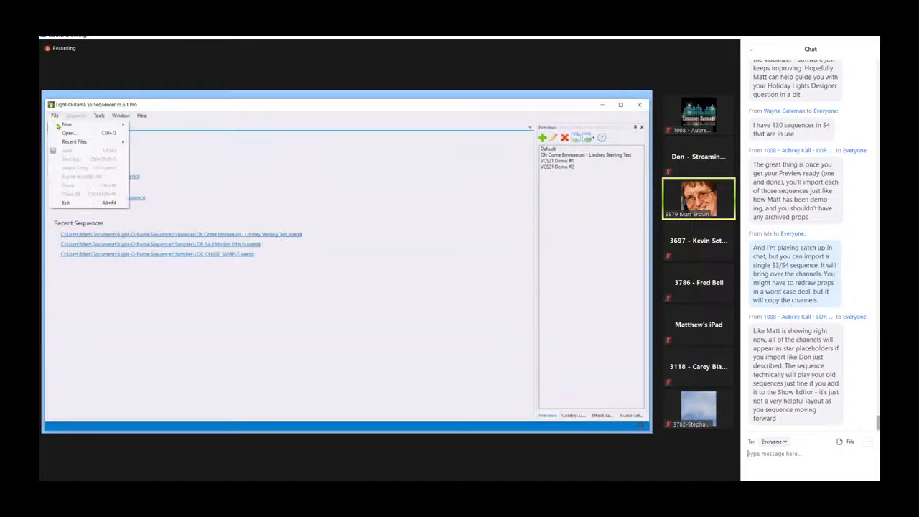
click(64, 130)
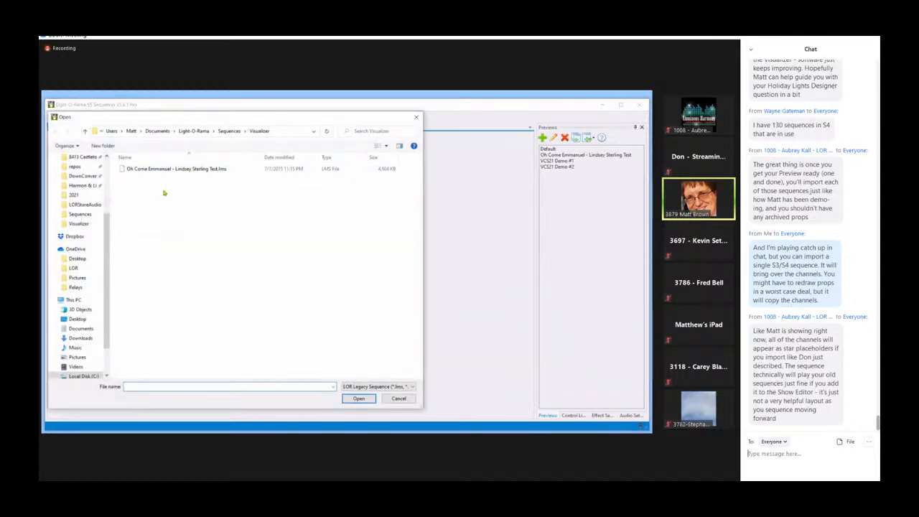
click(229, 131)
click(156, 187)
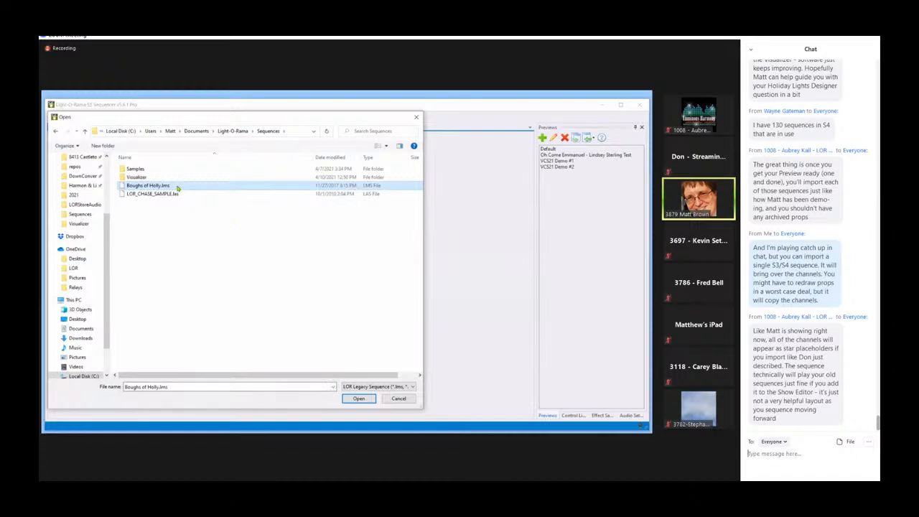
click(352, 400)
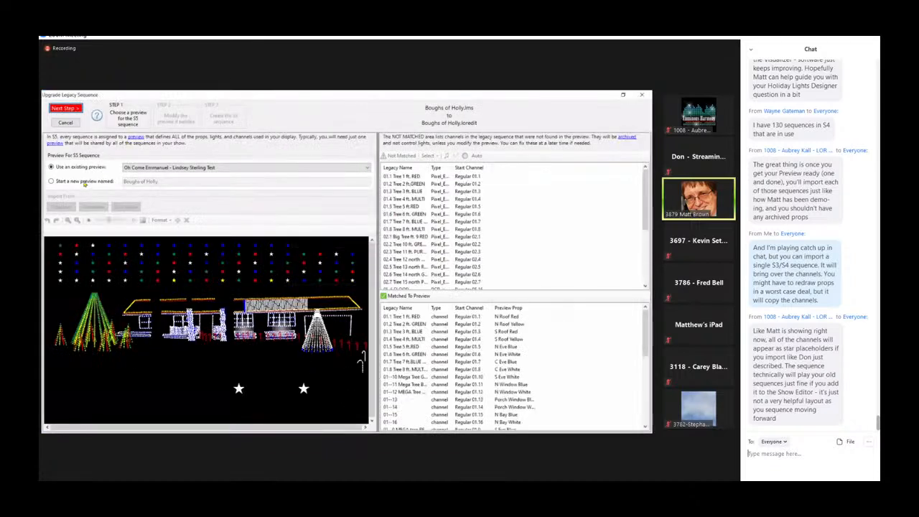
- Start a new preview named Boughs of Holly and import its props from the Pixel Editor
click(83, 183)
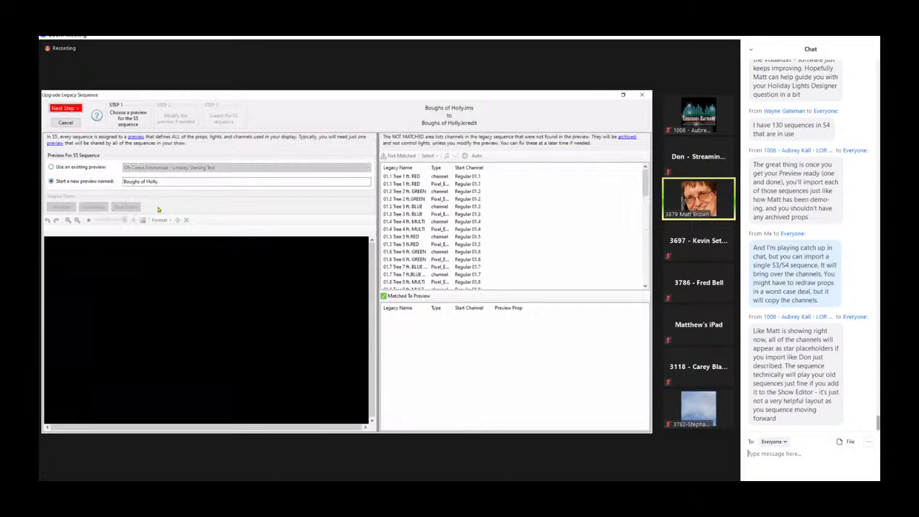
click(133, 182)
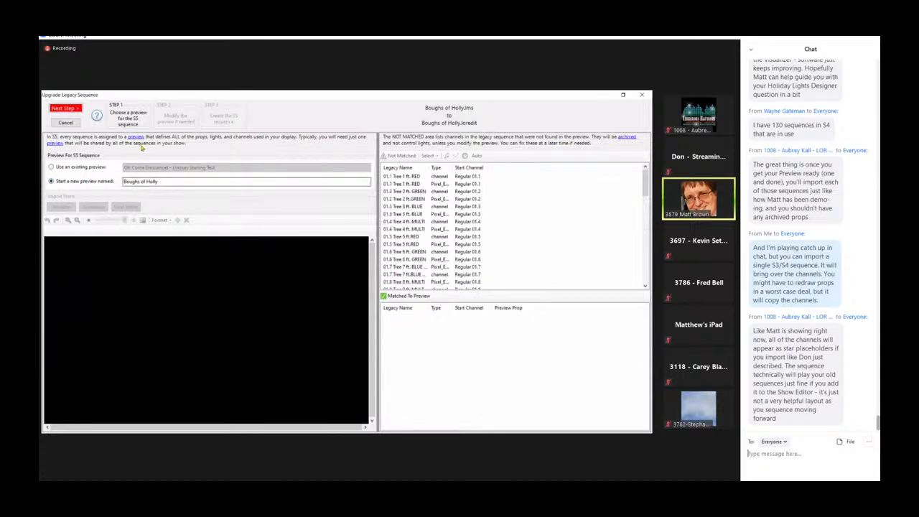
click(71, 110)
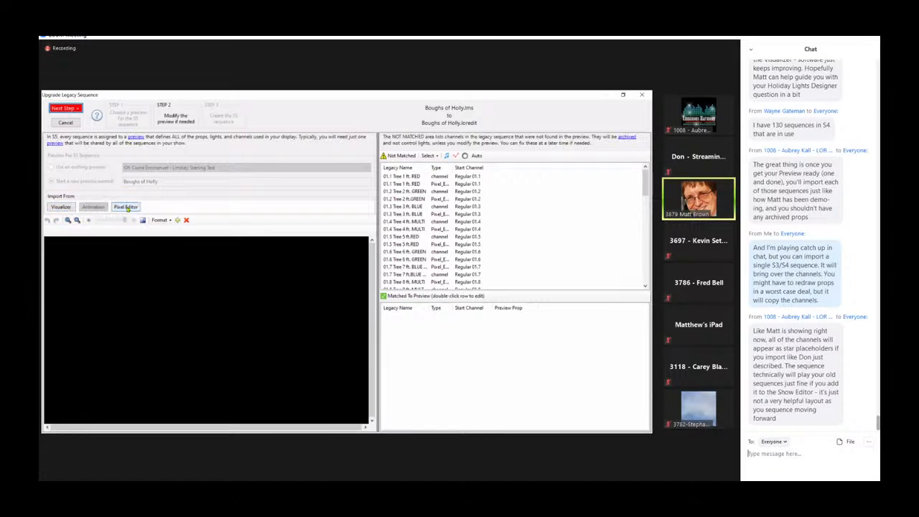
click(136, 208)
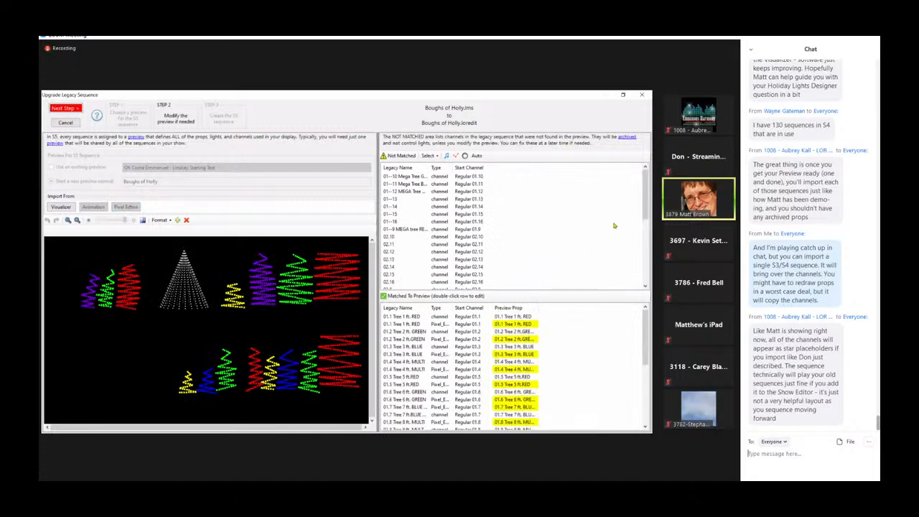
- Automatically create placeholder props for the unmatched channels from 01--10 Mega Tree through 02.9
mouse_move(645, 195)
mouse_down()
mouse_move(645, 266)
mouse_move(644, 189)
mouse_up()
scroll(511, 231, down, 3)
scroll(511, 230, up, 1)
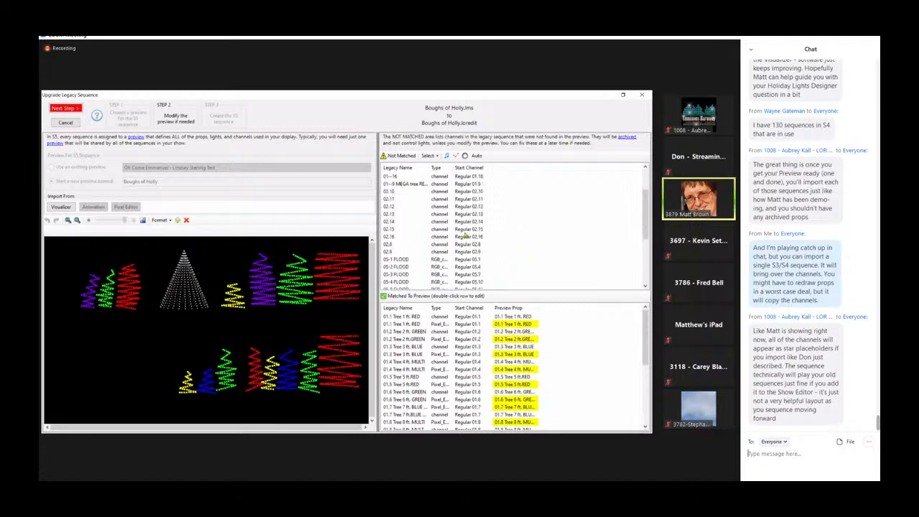
shift+click(416, 252)
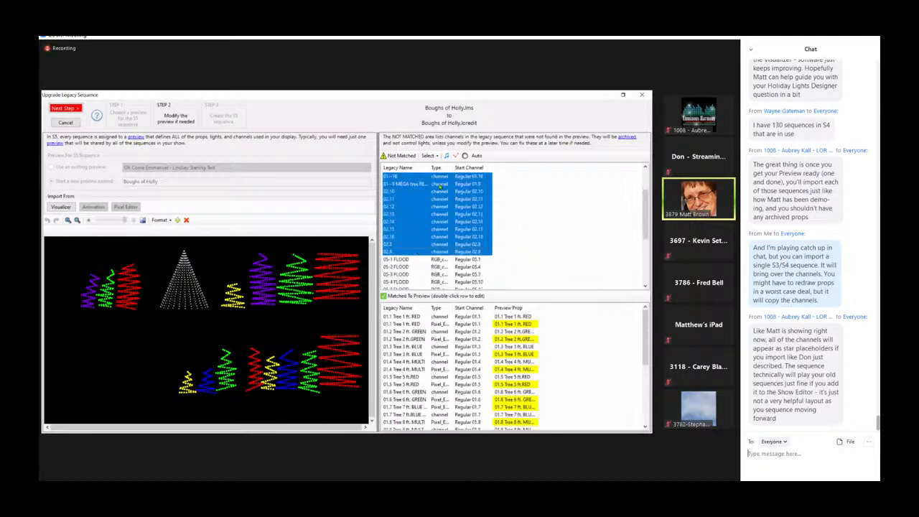
click(471, 155)
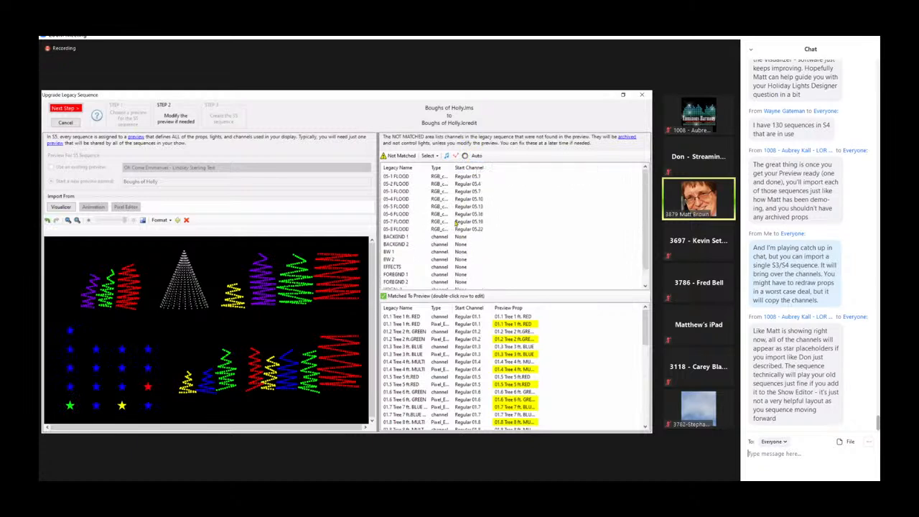
- Draw unmatched channel 05-1 FLOOD as a round flood light just below the large white tree
click(400, 176)
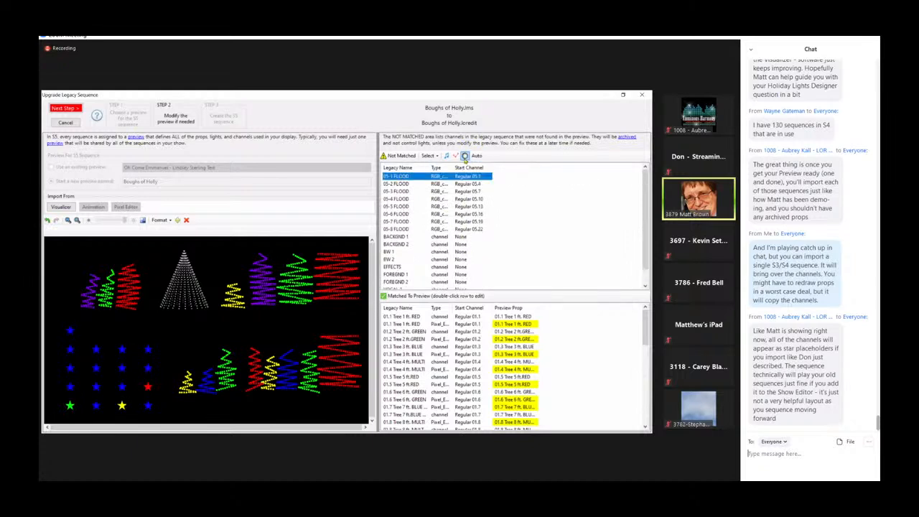
drag(176, 311, 184, 328)
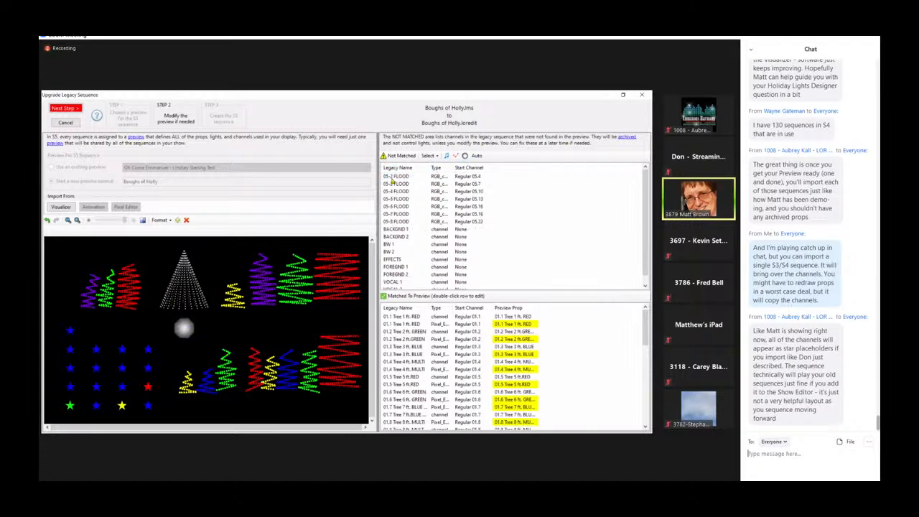
click(395, 177)
click(475, 156)
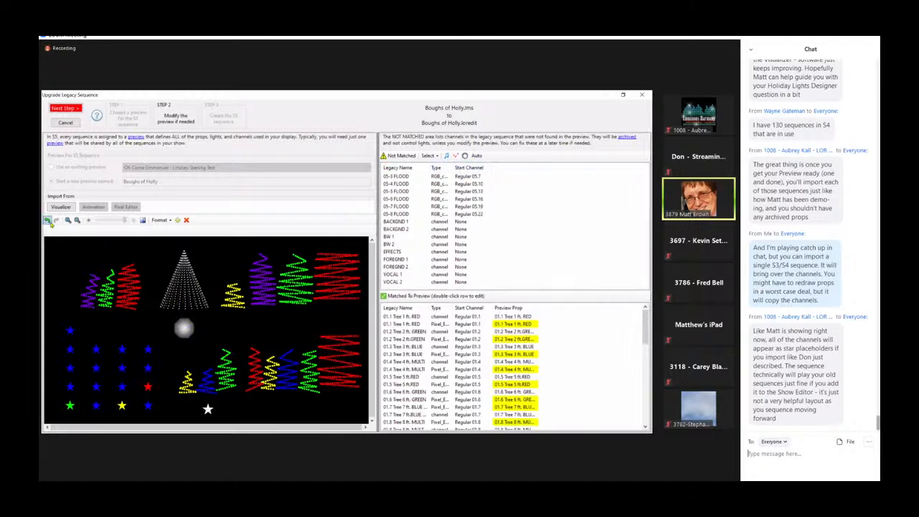
click(47, 220)
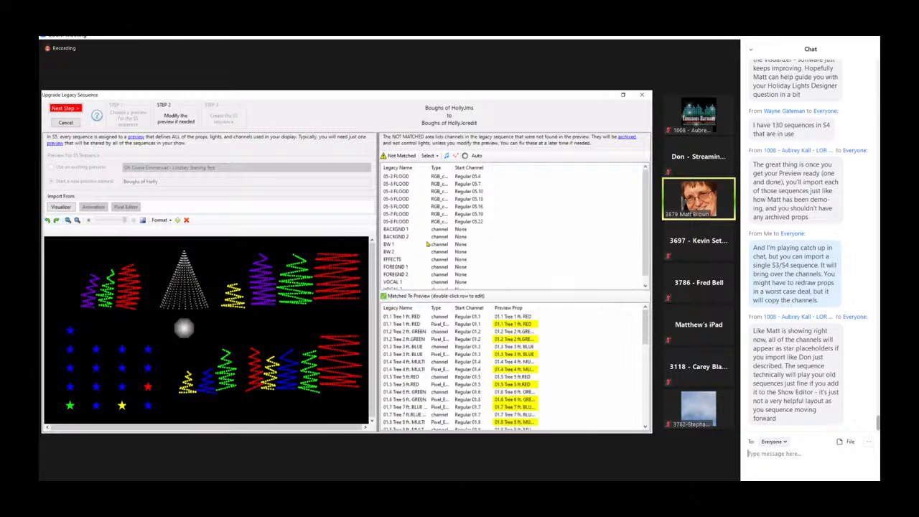
- Place 05-2, 05-3, 05-4 and 05-5 FLOOD as round flood lights in a row beside 05-1 FLOOD
click(411, 175)
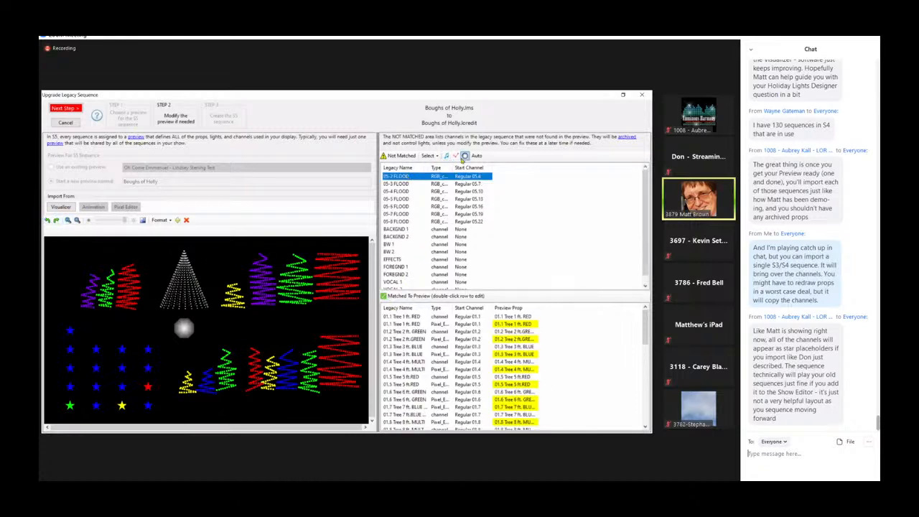
click(210, 325)
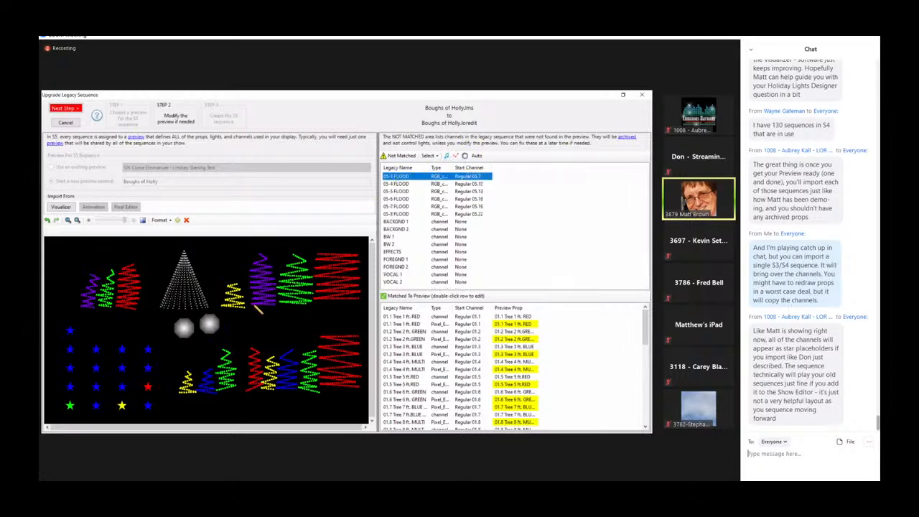
click(231, 324)
click(405, 177)
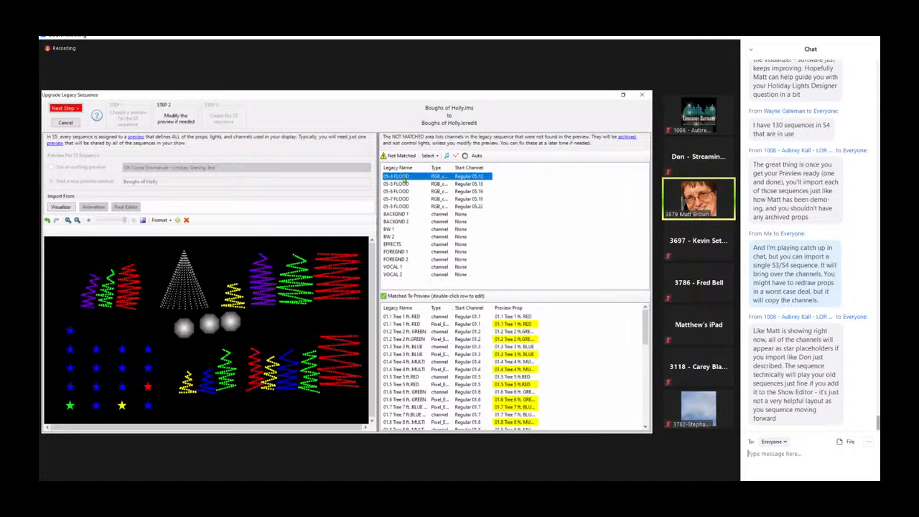
click(251, 324)
click(407, 177)
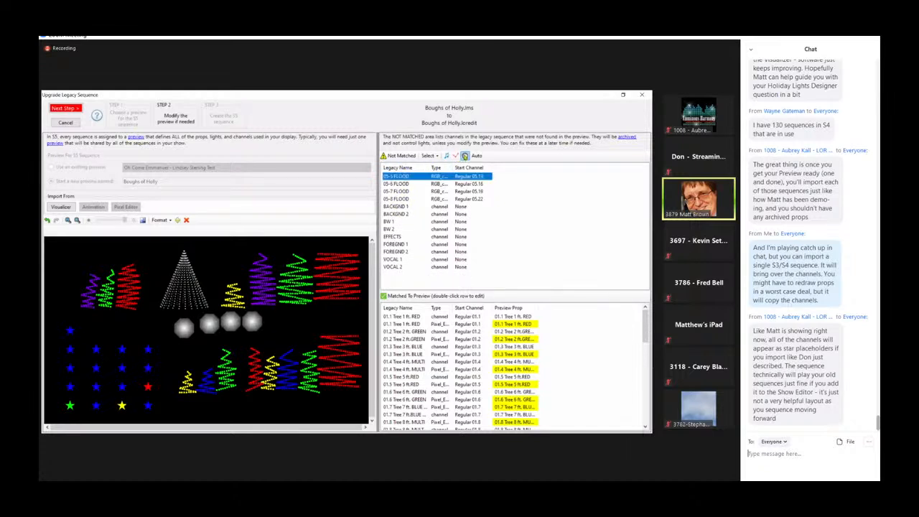
click(272, 324)
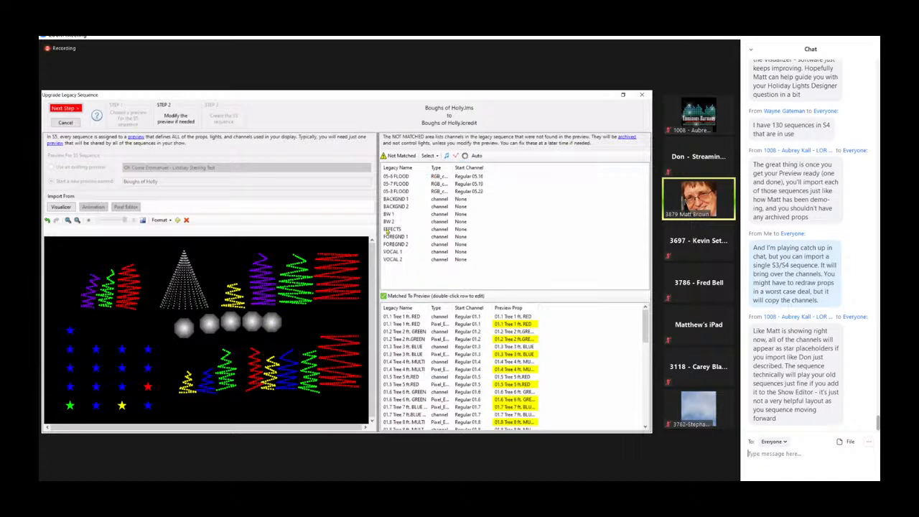
- Extend the row of round flood lights with 05-6, 05-7 and 05-8 FLOOD
click(407, 178)
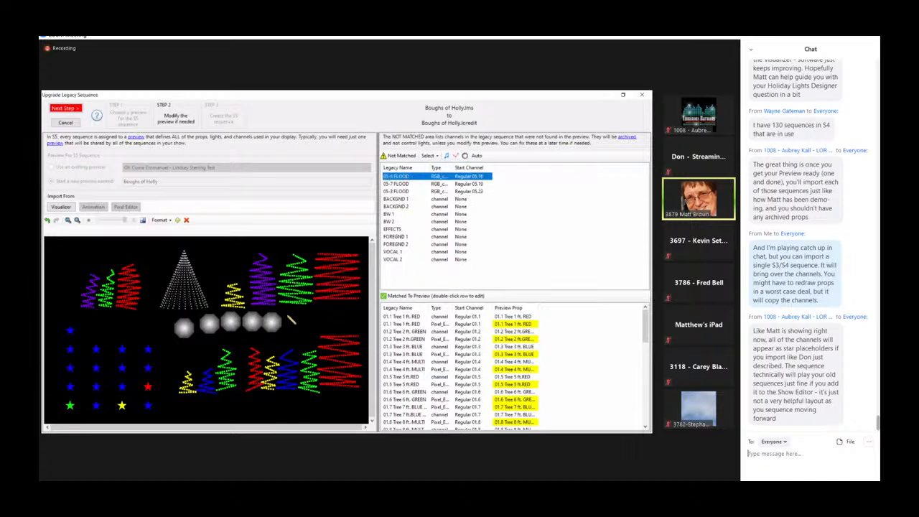
click(286, 321)
click(415, 177)
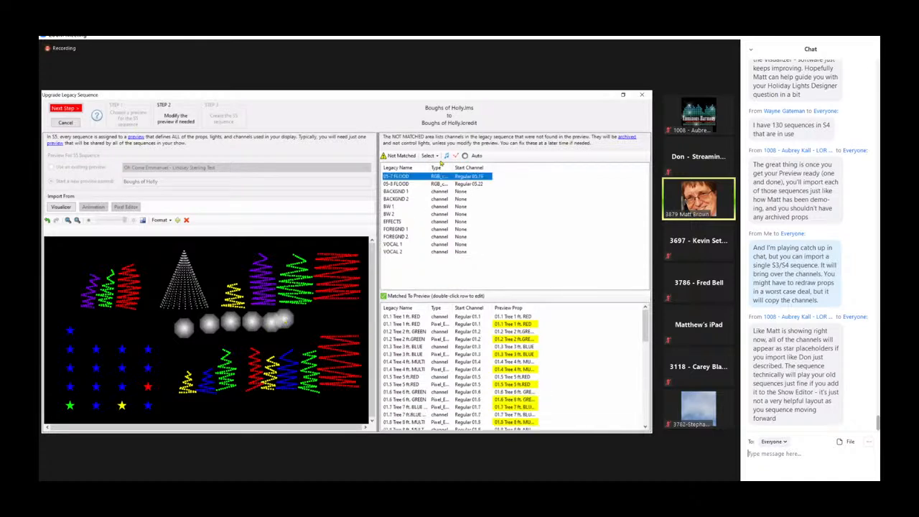
click(302, 319)
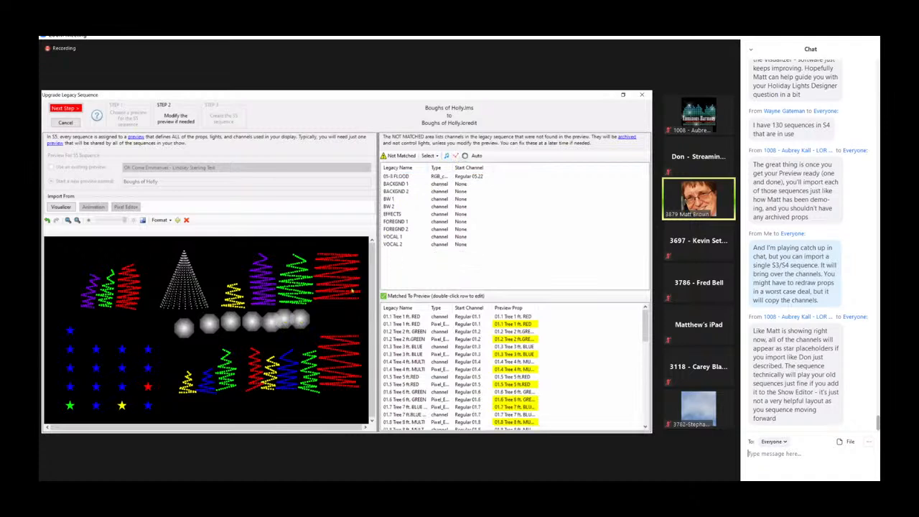
click(403, 177)
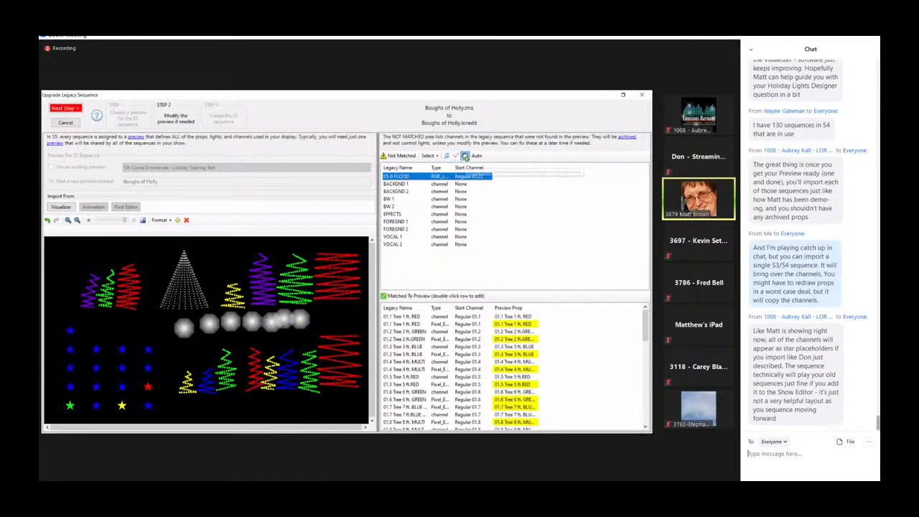
click(316, 321)
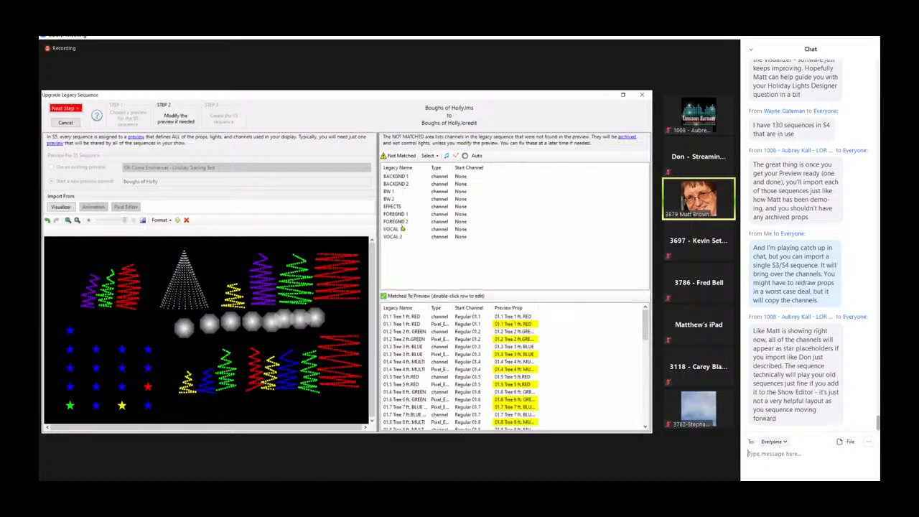
- Mark the remaining unmatched channels from BACKGND 1 through VOCAL 2 as beat channels
click(401, 177)
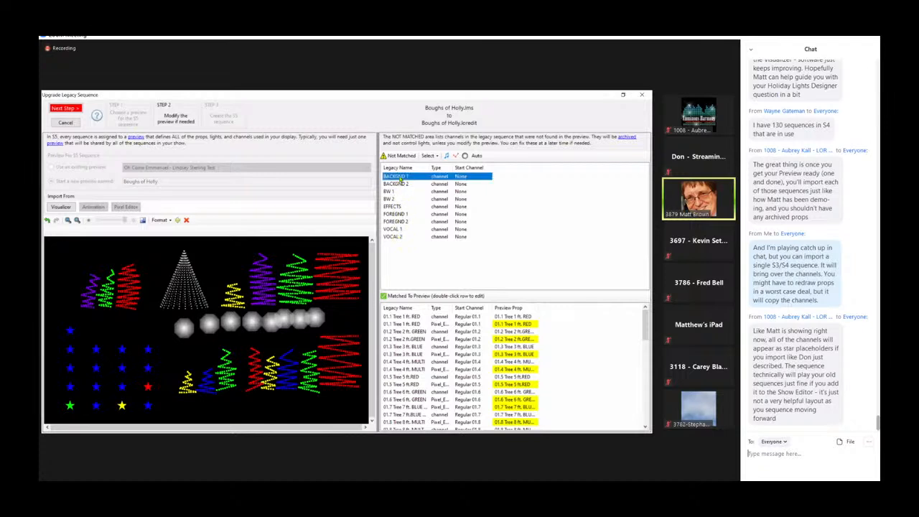
shift+click(395, 236)
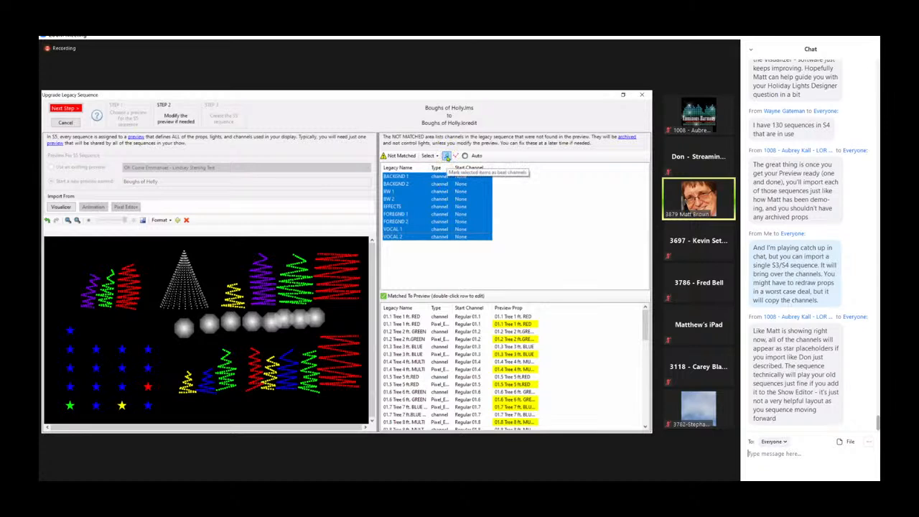
click(446, 156)
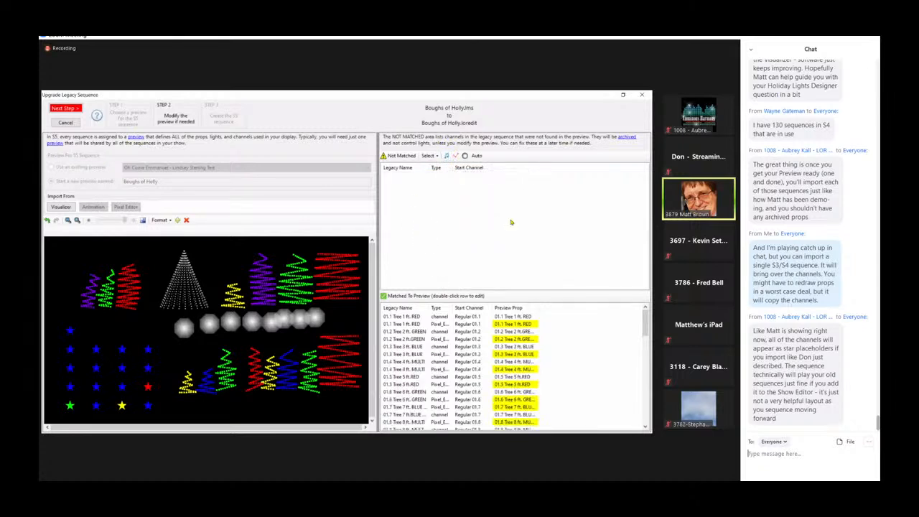
- Review the channels matched to the preview, checking the assignments of BACKGND, BW and EFFECTS
drag(643, 329, 645, 417)
click(398, 354)
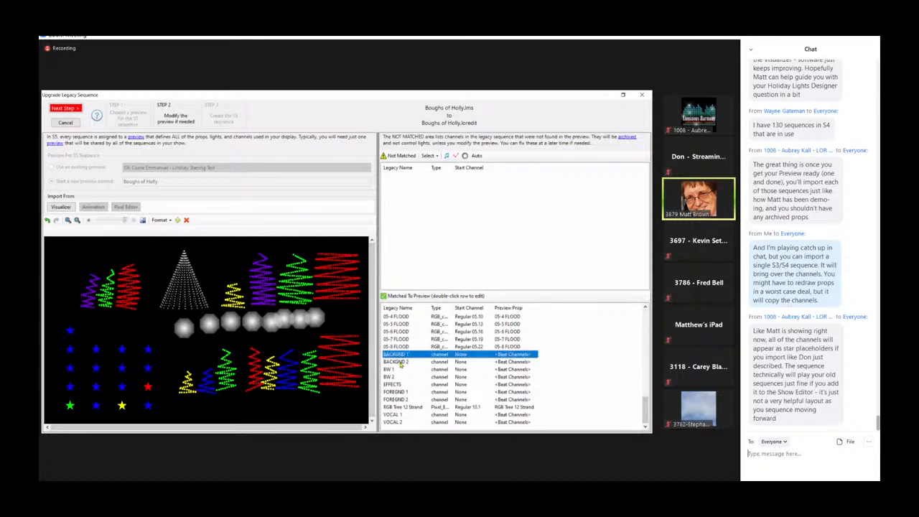
click(400, 361)
click(400, 370)
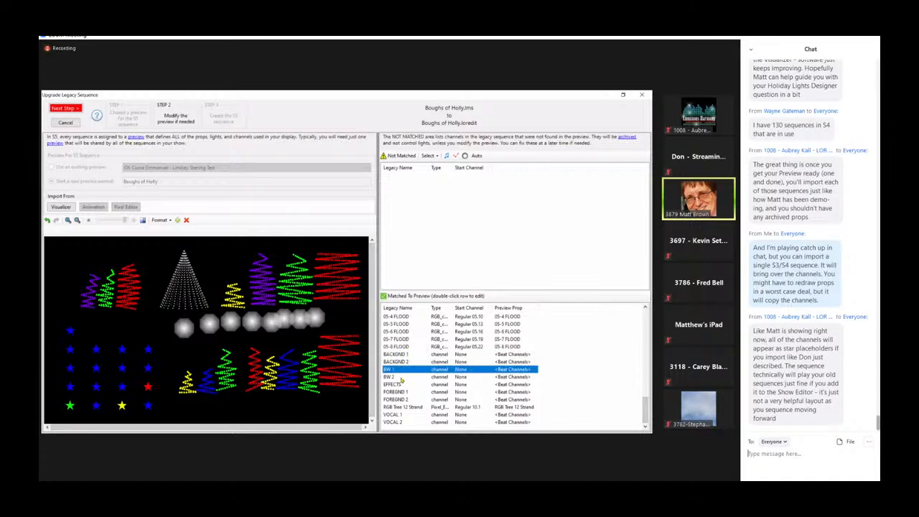
click(402, 377)
click(406, 385)
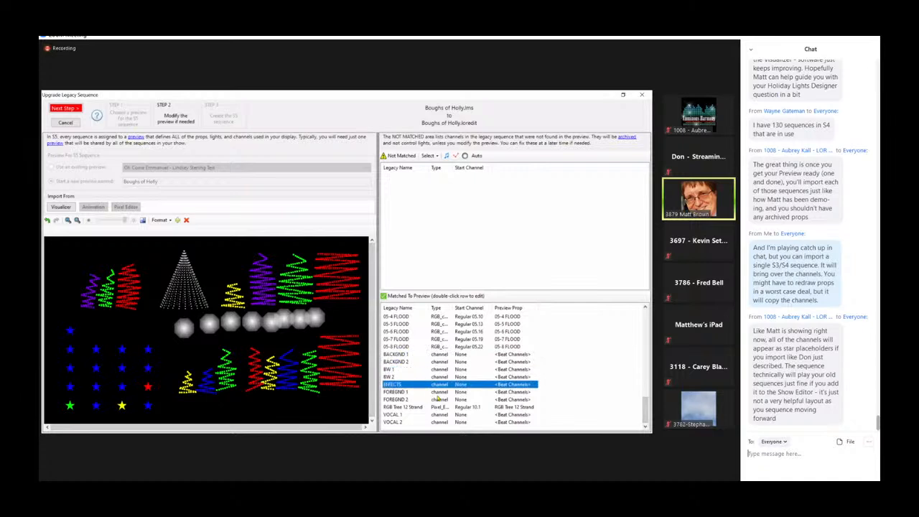
drag(646, 409, 645, 320)
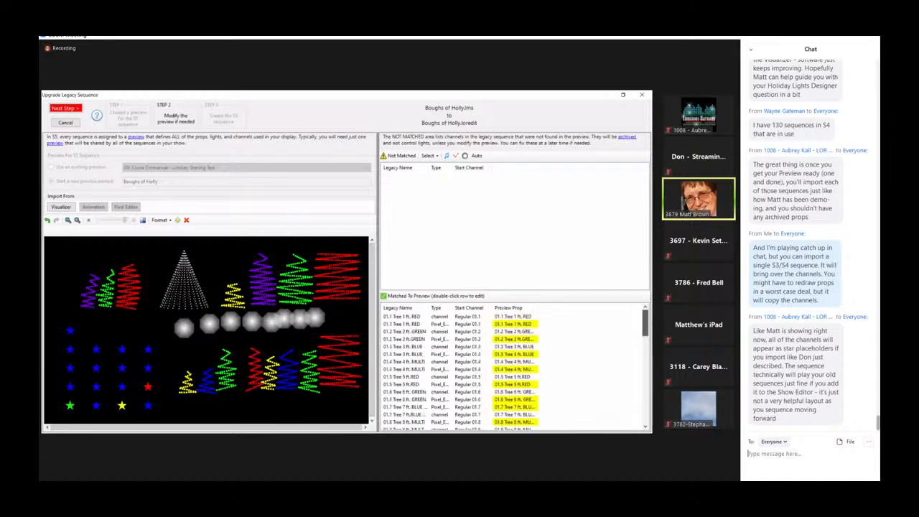
- Create the S5 sequence, importing Track 1 and Track 2 and loading Pixel Editor props into a Pixel Editor grid view
click(62, 109)
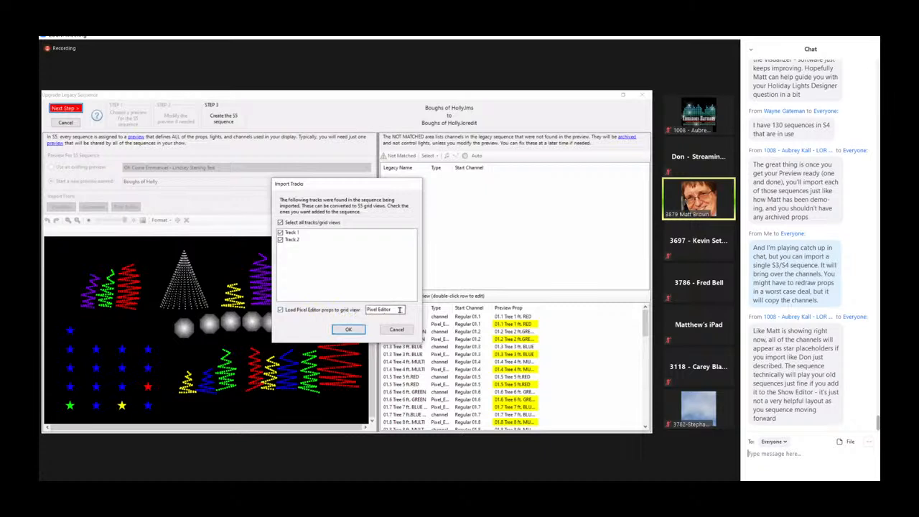
click(351, 330)
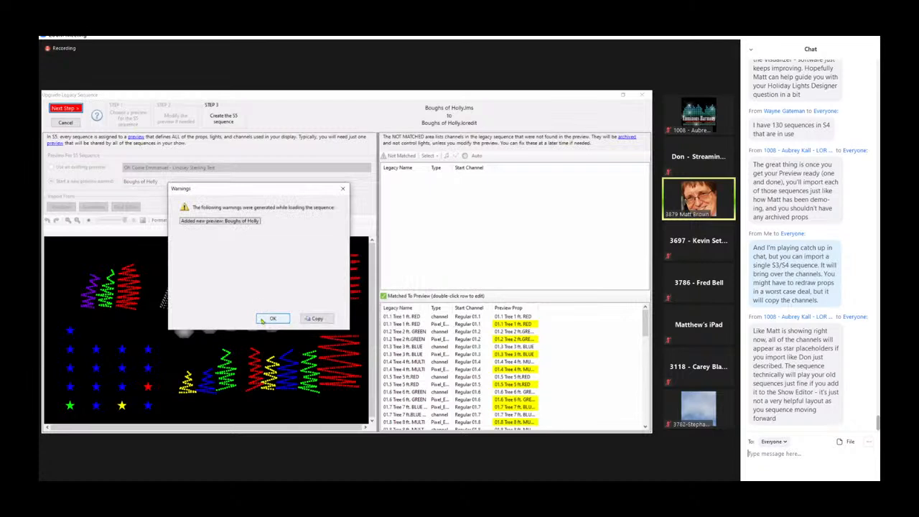
- Look over the Track 1 channels, switch the grid to the Pixel Editor view and widen the prop name column to show full names
click(265, 318)
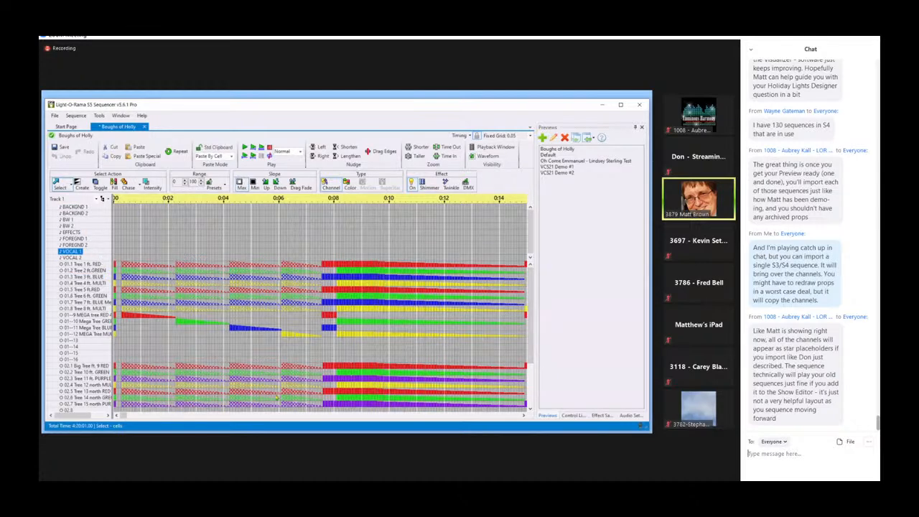
drag(536, 344, 537, 366)
click(102, 199)
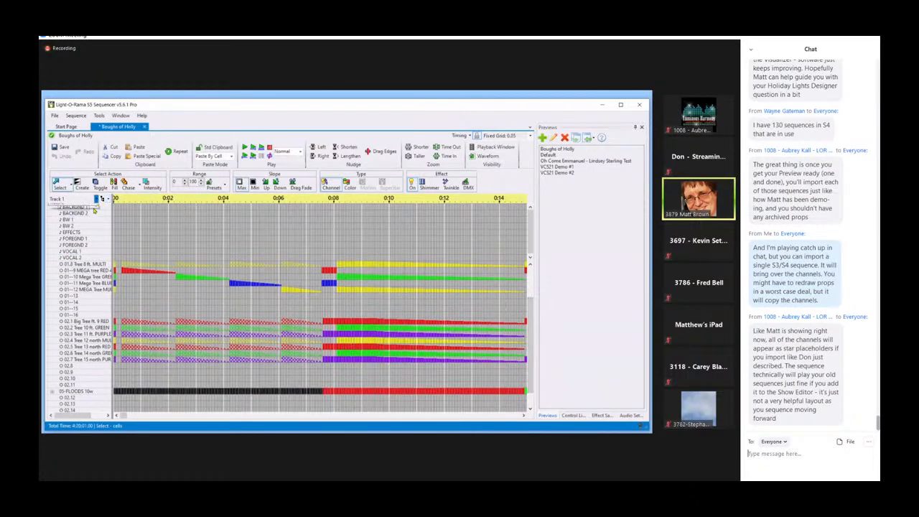
click(91, 213)
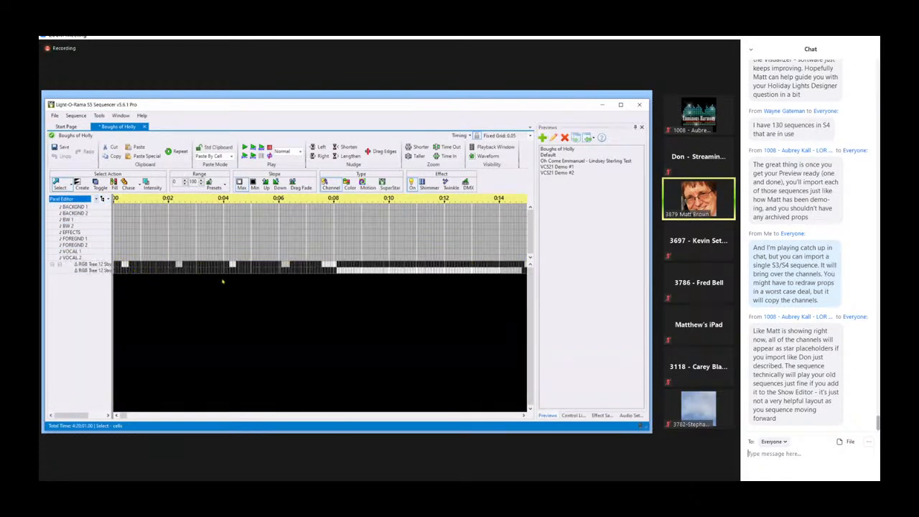
drag(113, 276, 132, 281)
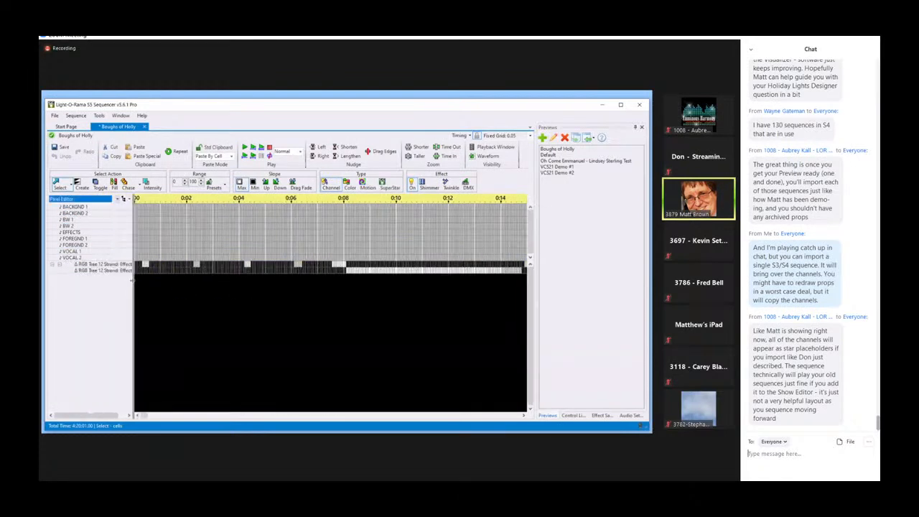
click(287, 270)
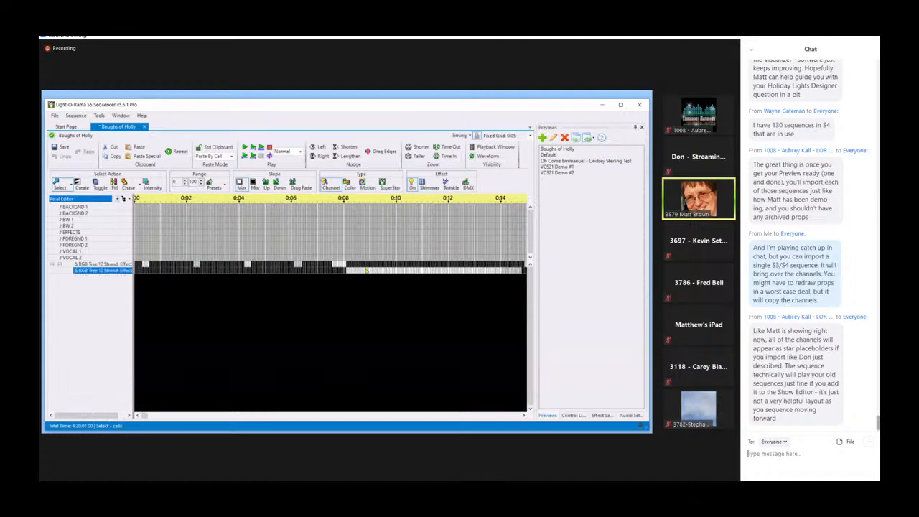
- Relink the missing media to Boughs Of Holly-TransSiberian Orchestra-SN.mp3 in the Audio folder and change the sequence length to match it
click(493, 147)
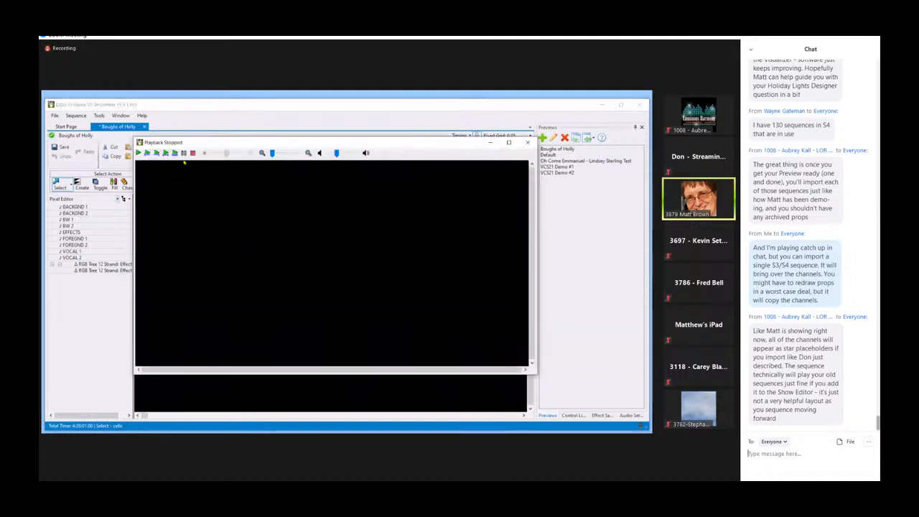
click(138, 153)
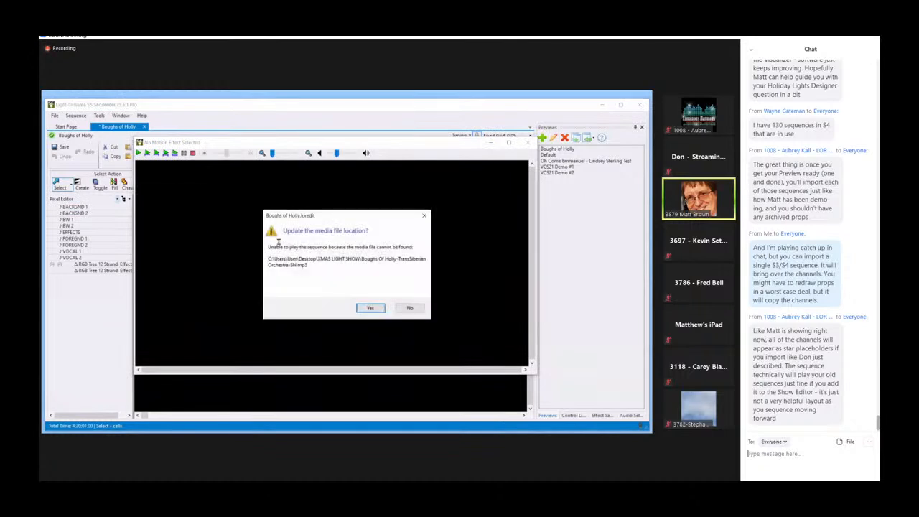
click(371, 307)
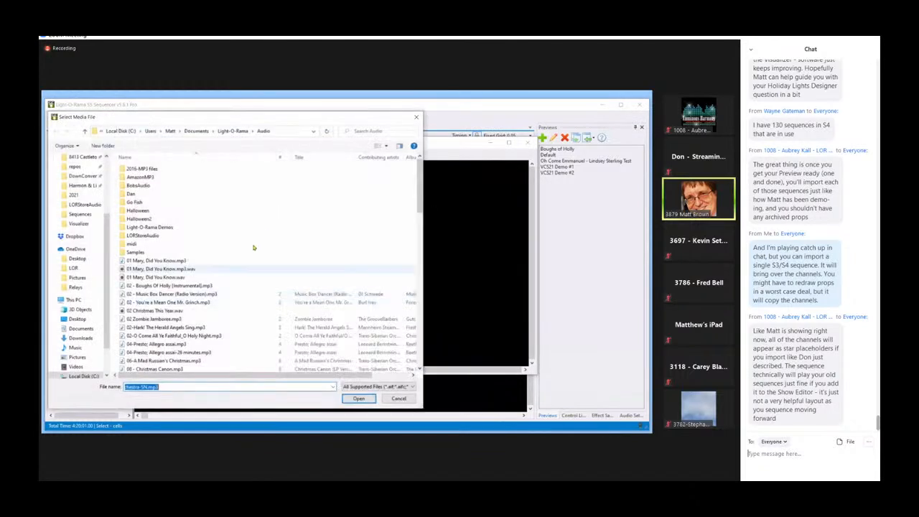
click(359, 399)
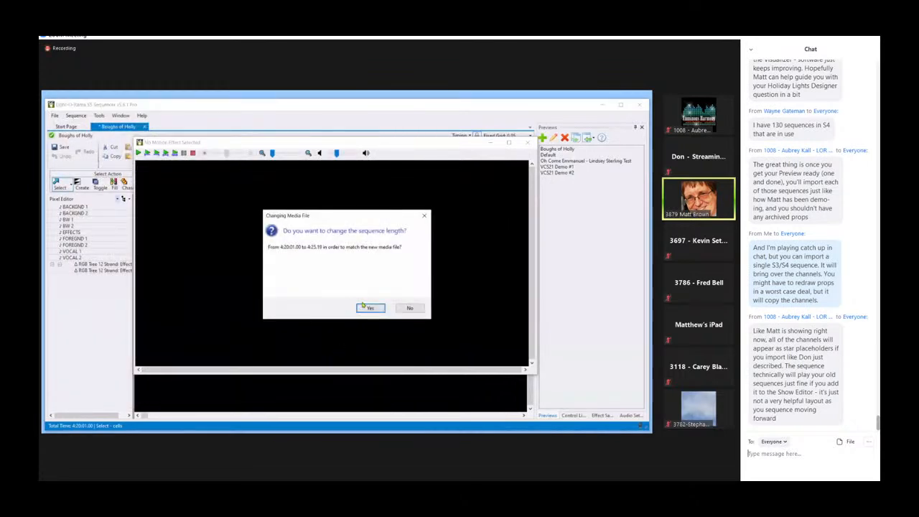
click(366, 307)
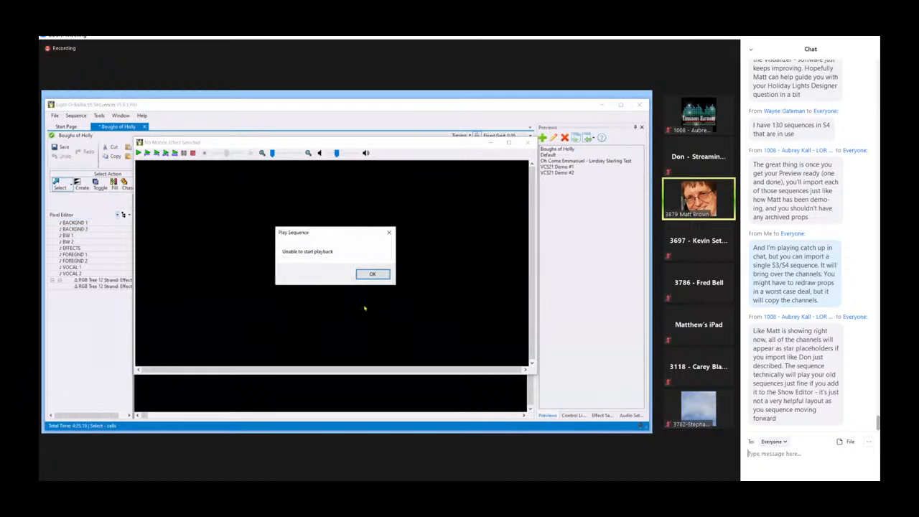
- Play the entire Boughs of Holly sequence in the playback window, then stop it and close that window
click(372, 277)
click(139, 153)
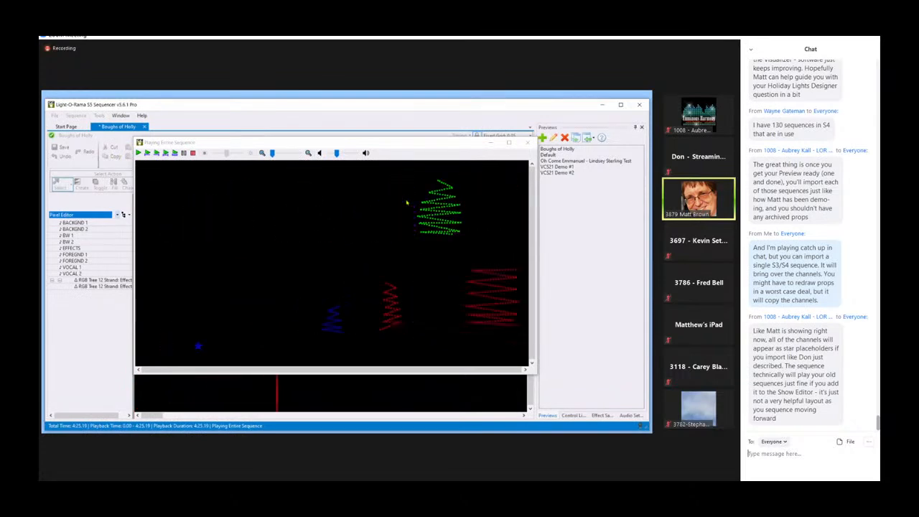
click(193, 153)
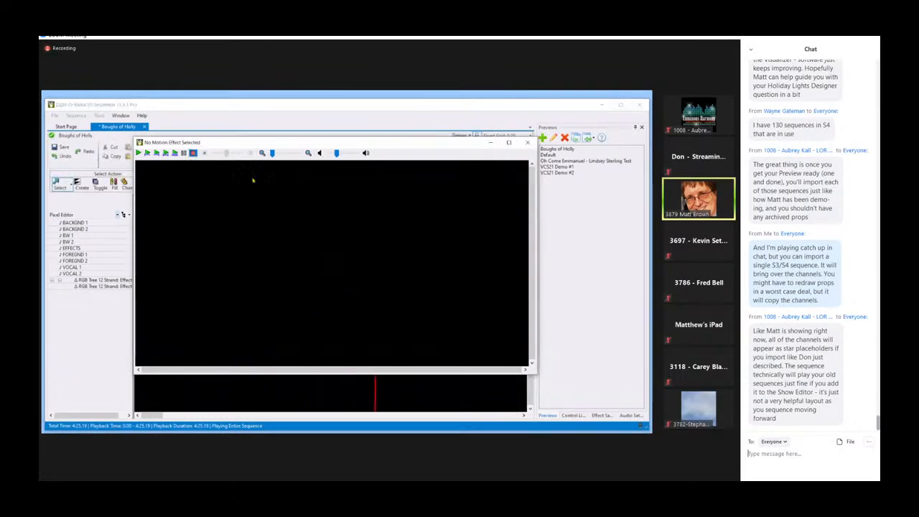
click(527, 143)
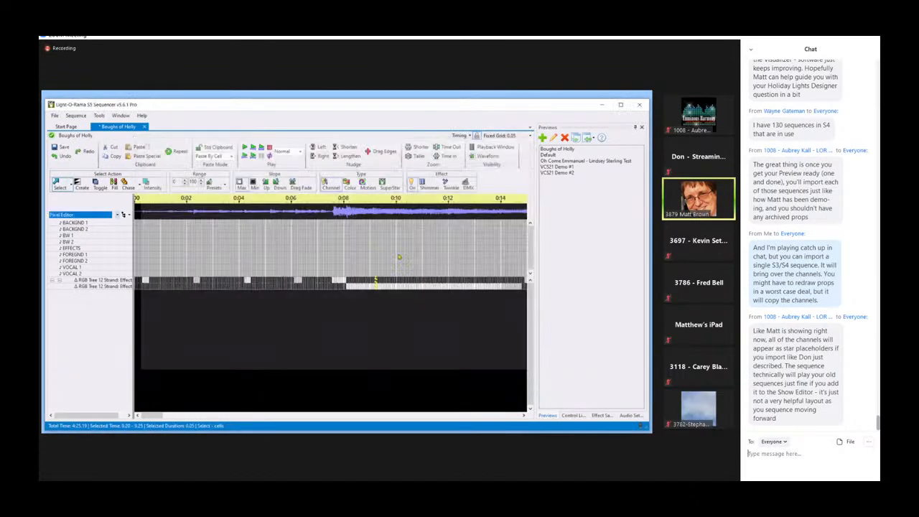